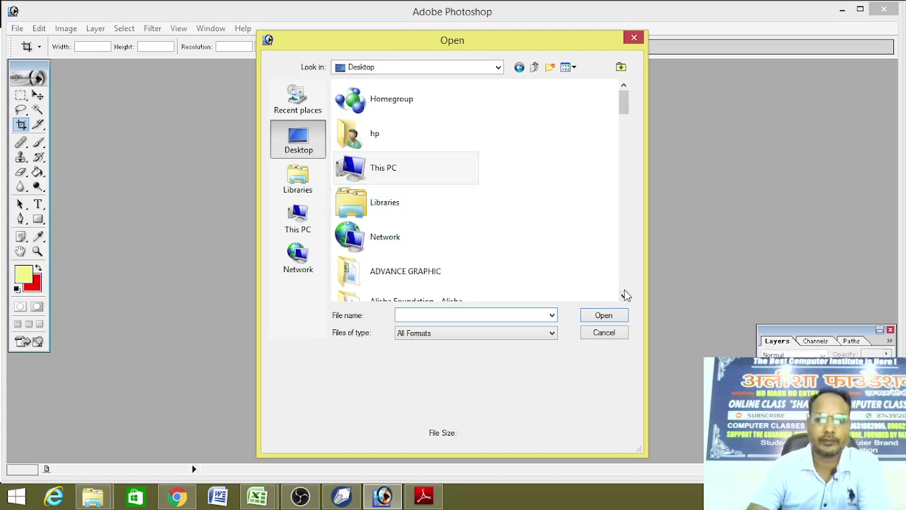
# - Try to open the photo 781b99d3-e6fc-4e98-b299-6a53f43a2b58.jpg from the Desktop
pyautogui.scroll(-2, 625, 291)
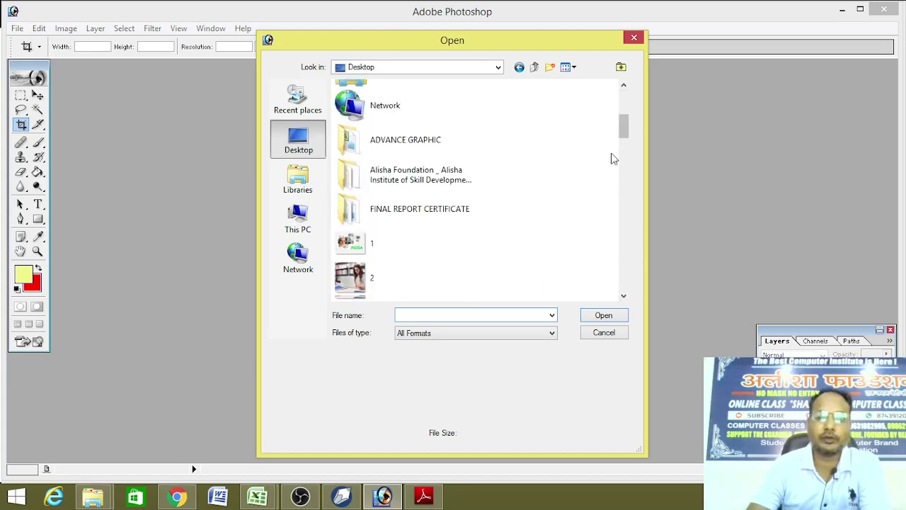
pyautogui.scroll(-5, 627, 135)
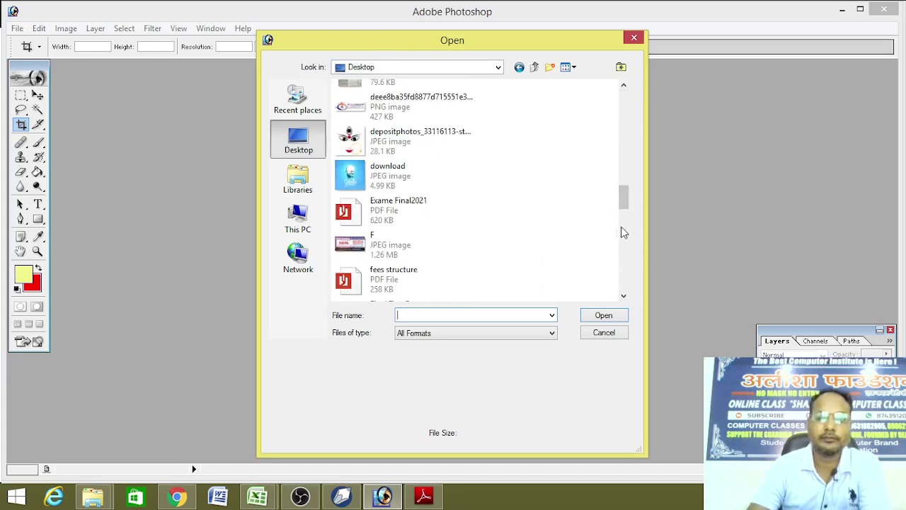
pyautogui.scroll(-10, 622, 233)
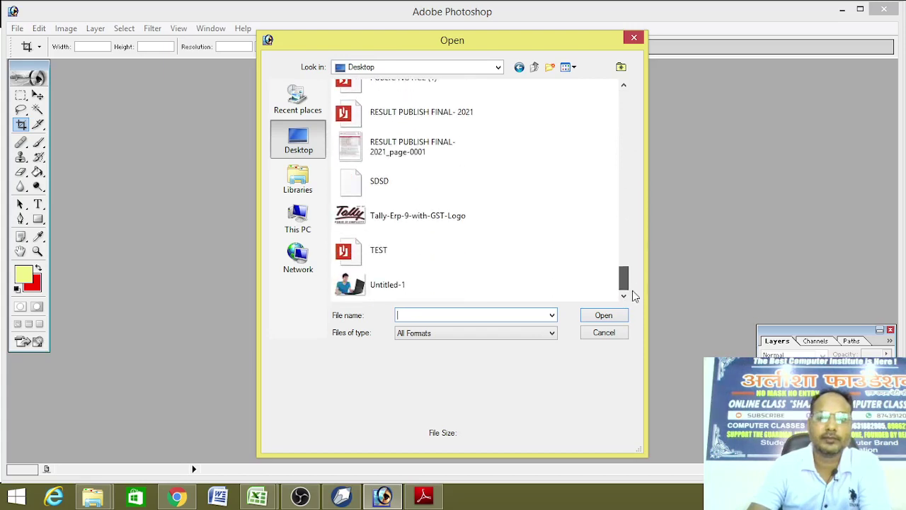
pyautogui.moveTo(625, 282); pyautogui.dragTo(623, 158)
pyautogui.click(404, 204)
pyautogui.click(603, 315)
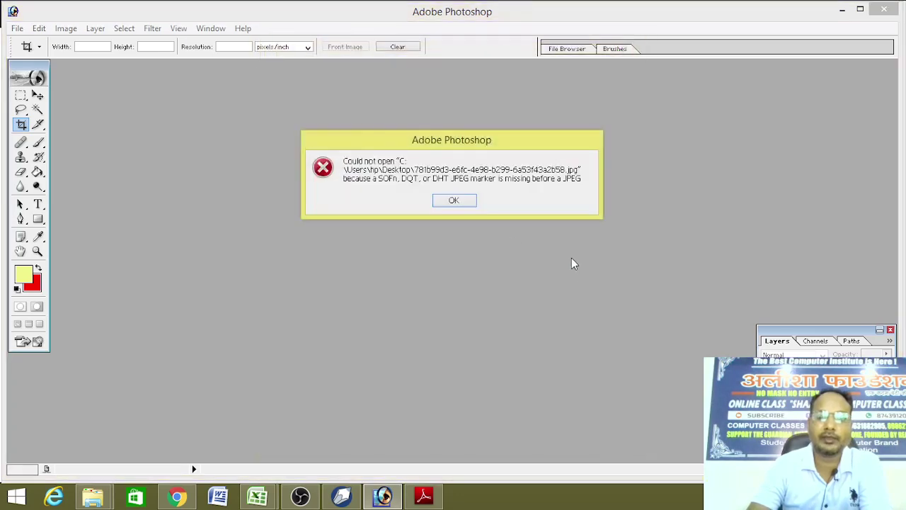
pyautogui.click(453, 201)
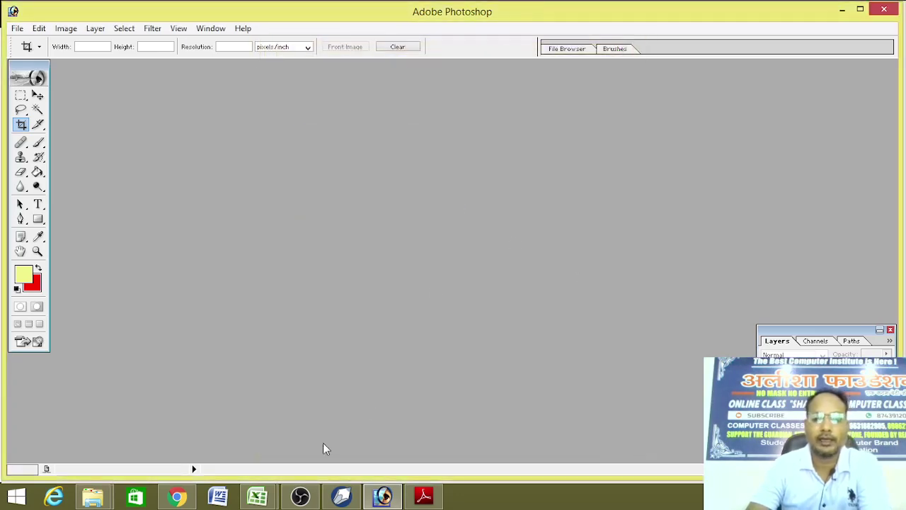
# - Switch to File Explorer and open the Desktop photo 781b99d3-e6fc-4e98-b299-6a53f43a2b58 with Paint
pyautogui.moveTo(342, 503)
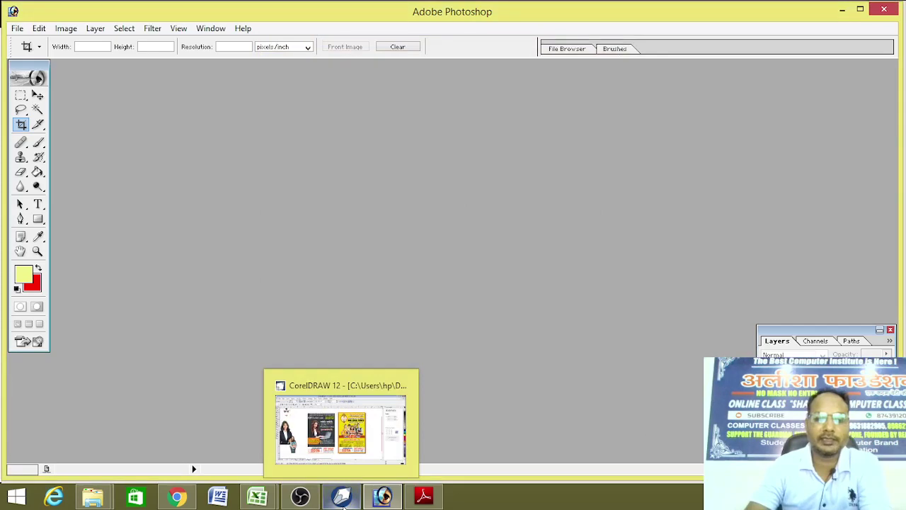
pyautogui.moveTo(92, 498)
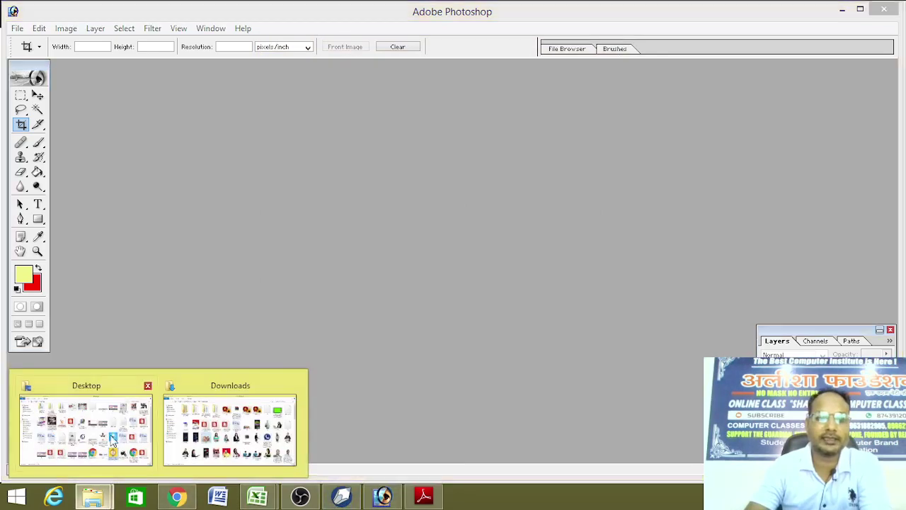
pyautogui.click(228, 430)
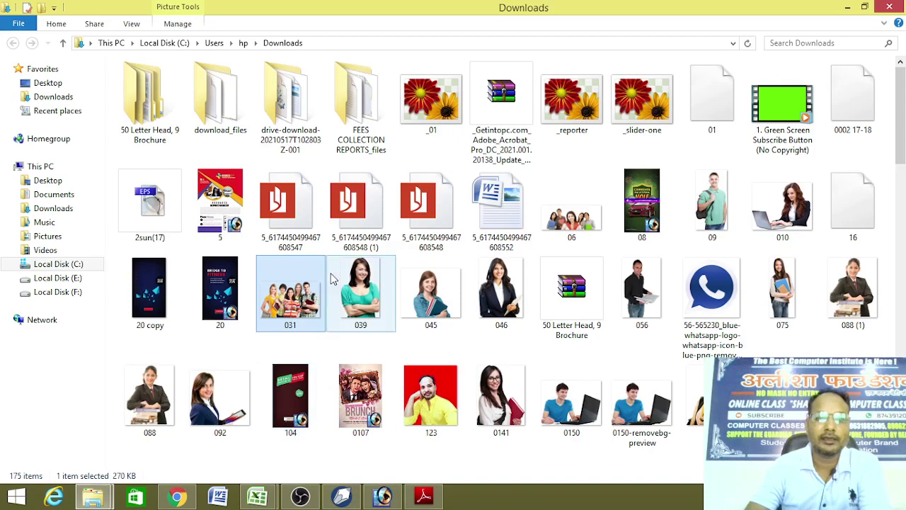
pyautogui.click(42, 181)
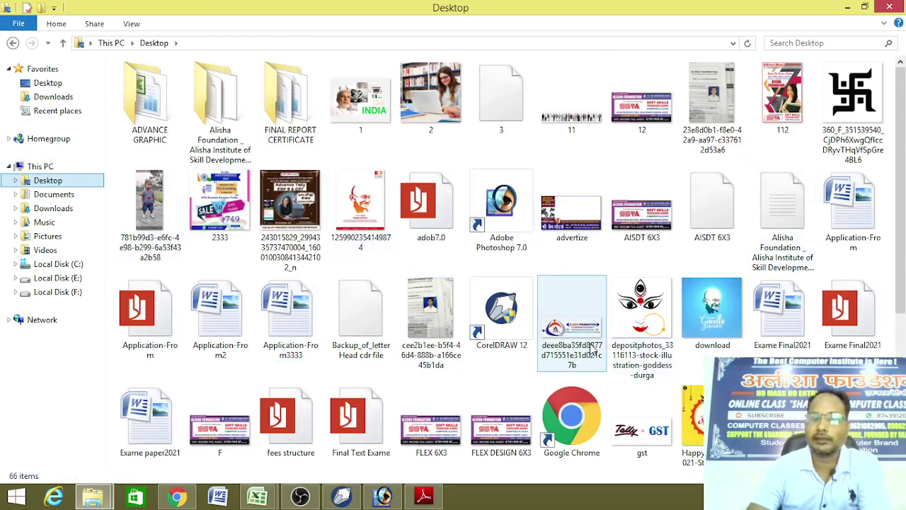
pyautogui.click(148, 191)
pyautogui.rightClick(149, 190)
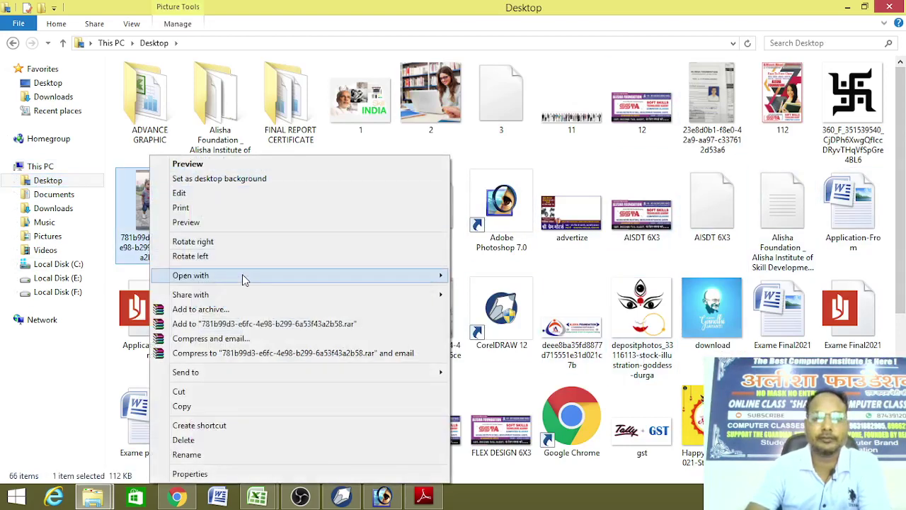
pyautogui.moveTo(245, 278)
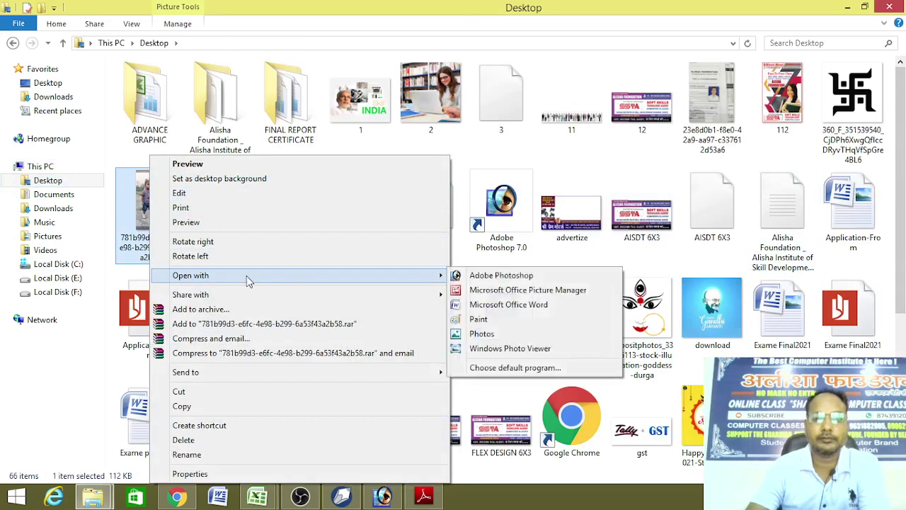
pyautogui.click(494, 325)
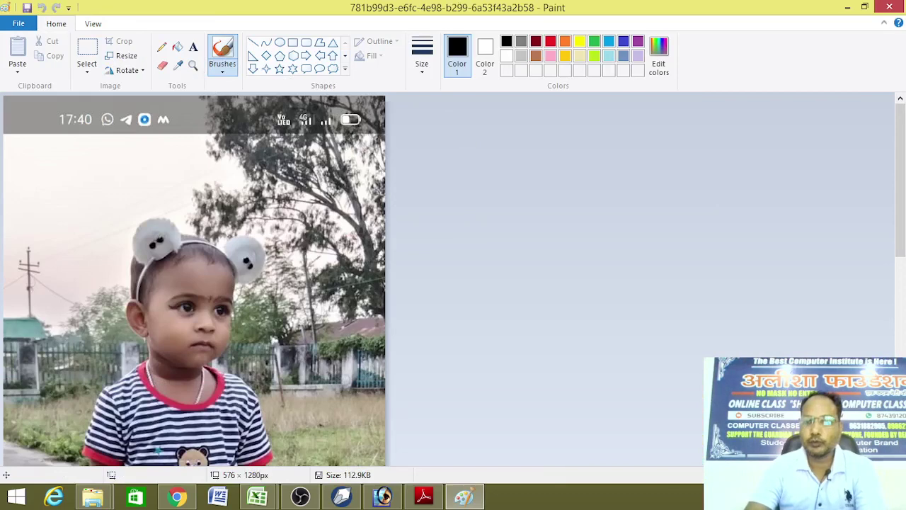
# - Select the part of the photo below the phone's status bar, about 571 × 1039 px, and copy it
pyautogui.scroll(-2, 197, 282)
pyautogui.scroll(1, 21, 135)
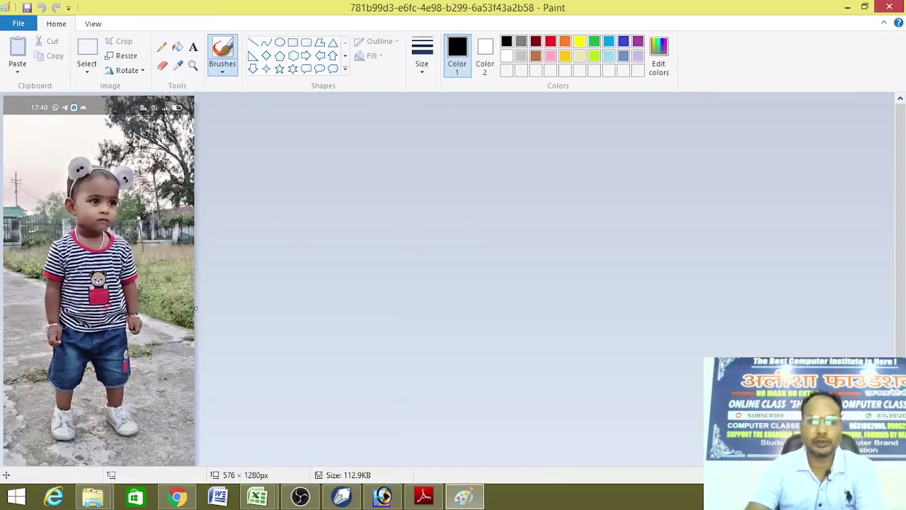
pyautogui.click(87, 53)
pyautogui.moveTo(4, 114); pyautogui.dragTo(193, 459)
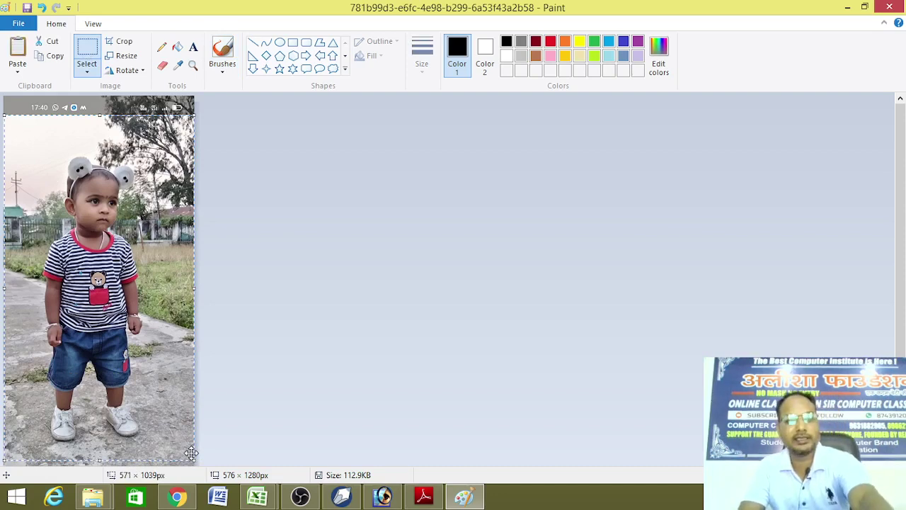
# - Switch to Photoshop, create a new document with the preset size, and paste the copied photo into its maximized window
pyautogui.click(383, 497)
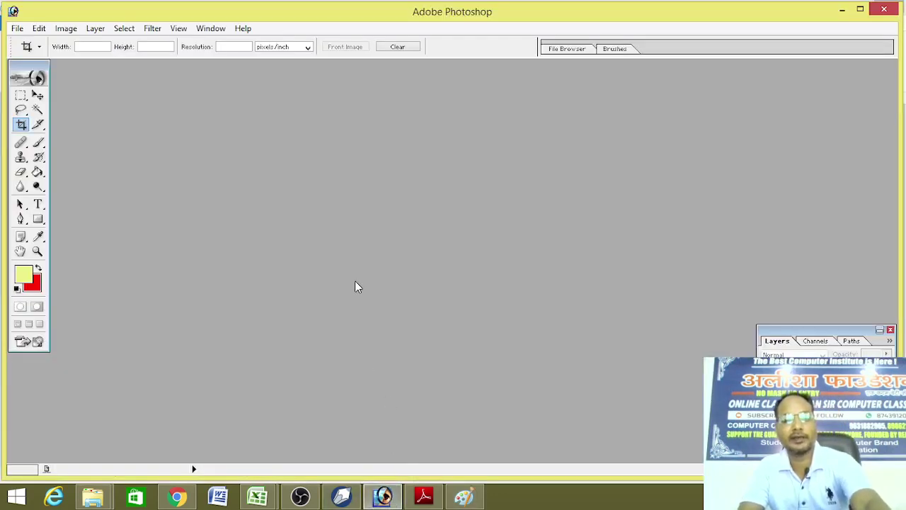
pyautogui.click(17, 28)
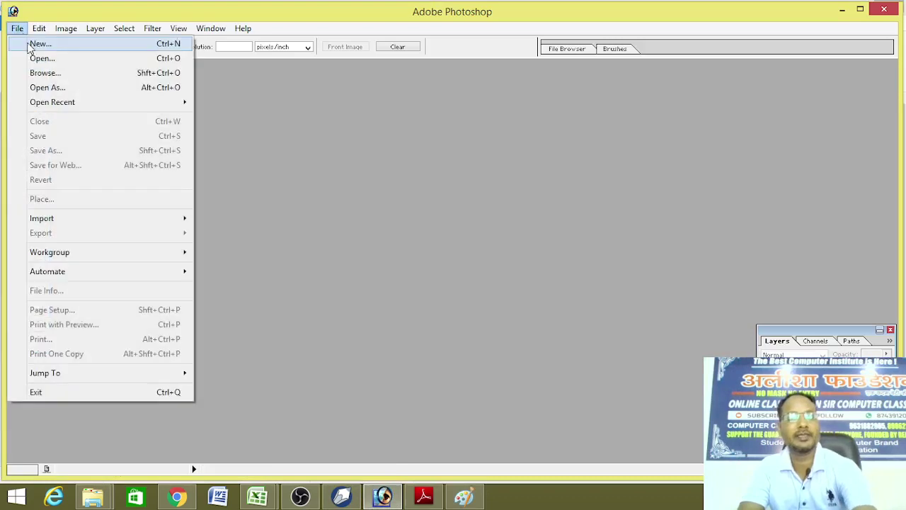
pyautogui.click(35, 42)
pyautogui.click(614, 123)
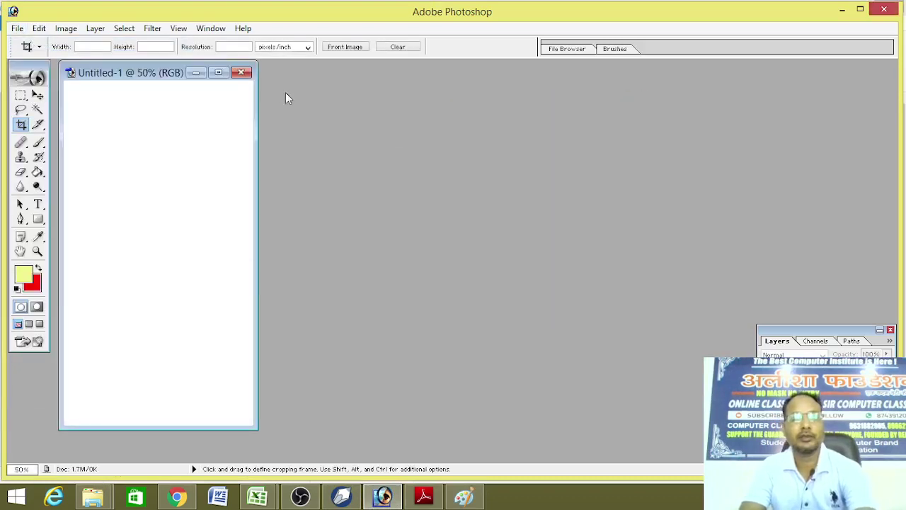
pyautogui.click(230, 72)
pyautogui.hotkey('ctrl', 'v')
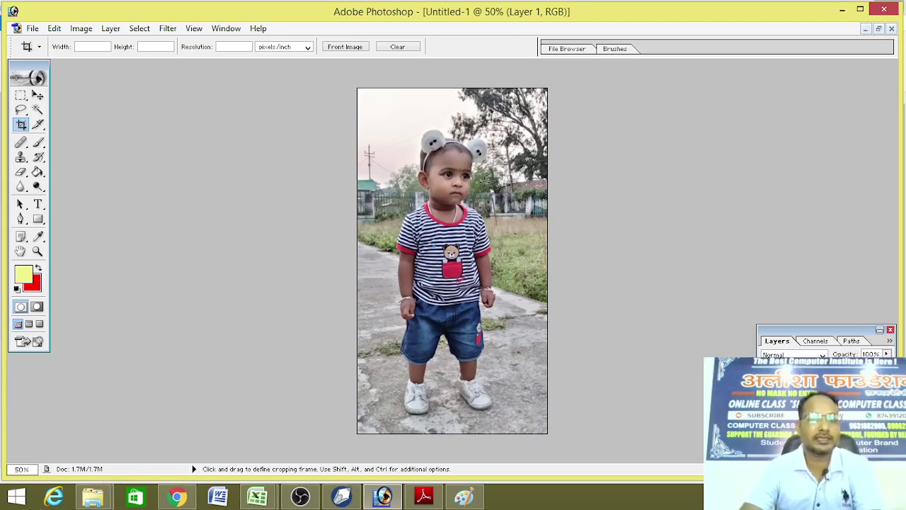
pyautogui.hotkey('ctrl', '+')
pyautogui.hotkey('ctrl', '+')
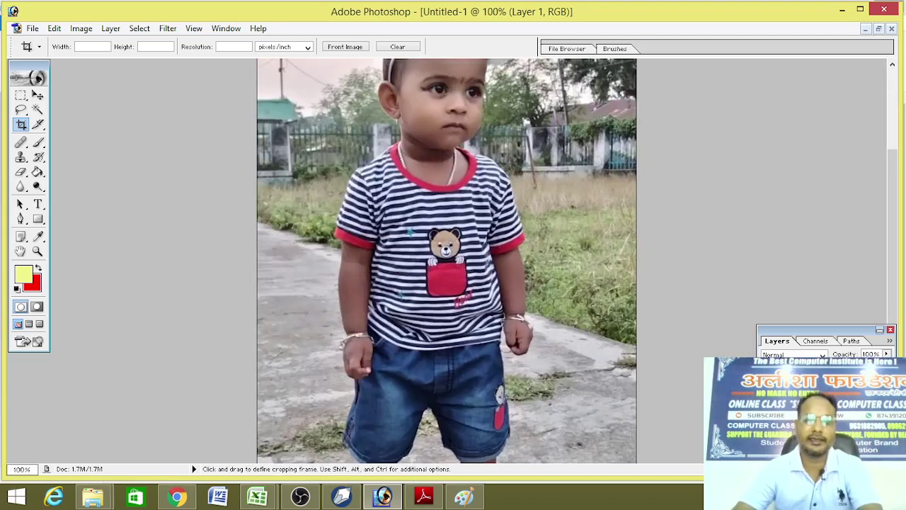
pyautogui.click(44, 130)
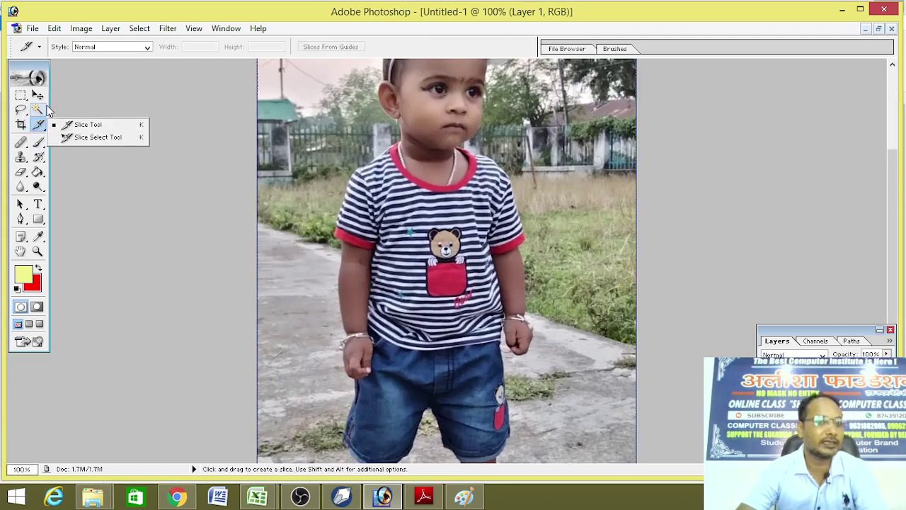
pyautogui.click(38, 111)
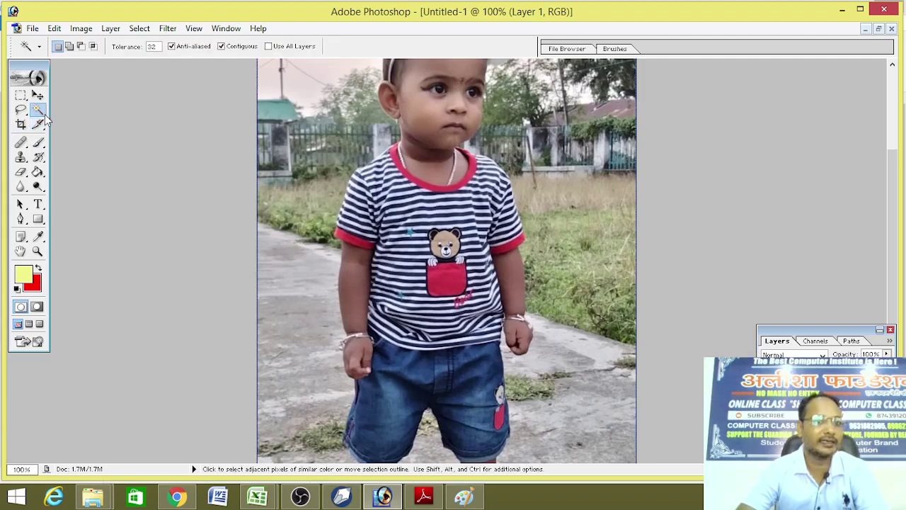
pyautogui.click(26, 111)
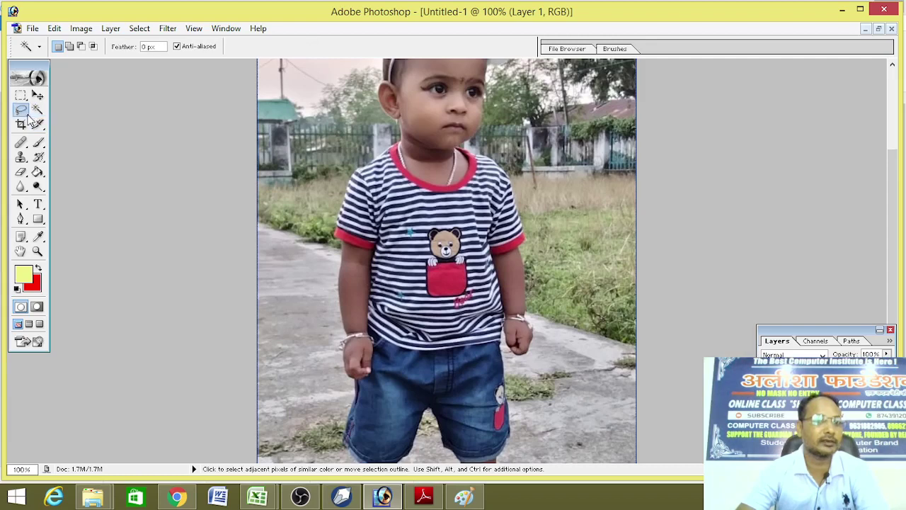
pyautogui.moveTo(26, 115)
pyautogui.mouseDown()
pyautogui.moveTo(95, 128)
pyautogui.moveTo(84, 127)
pyautogui.mouseUp()
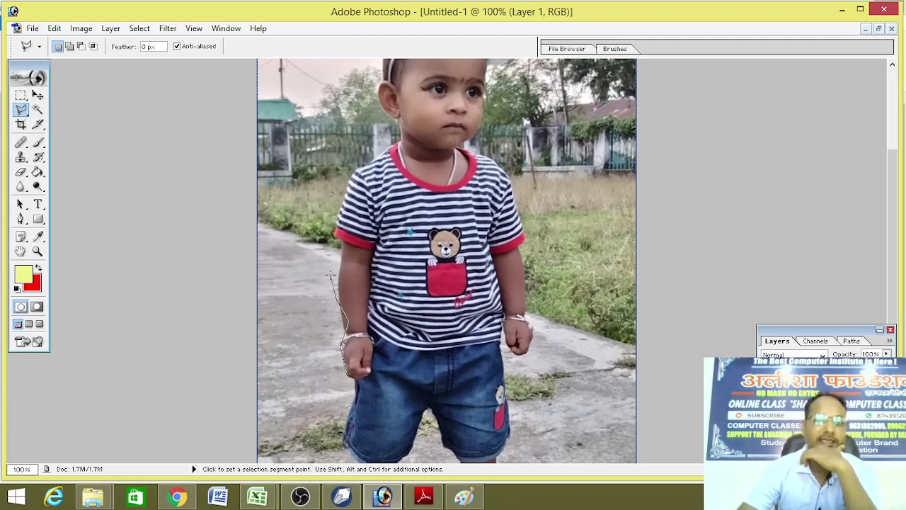
pyautogui.press('Escape')
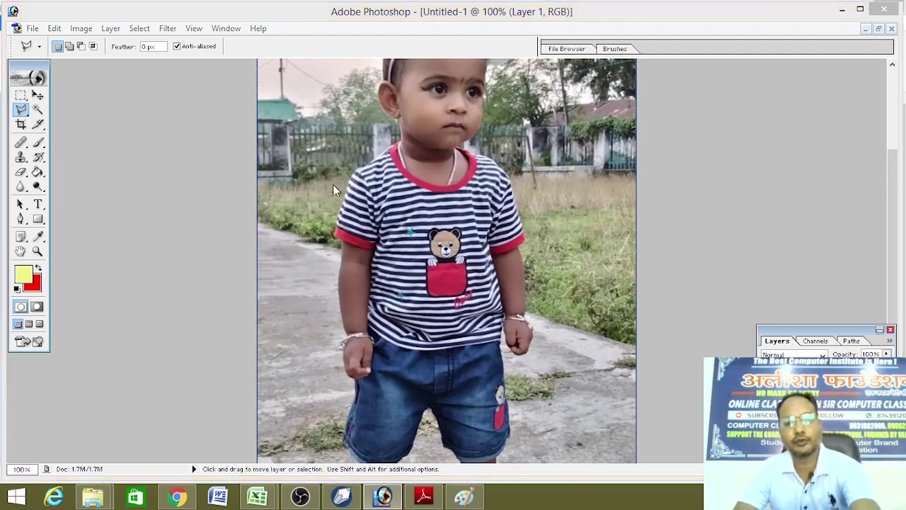
pyautogui.hotkey('ctrl', 's')
pyautogui.click(601, 295)
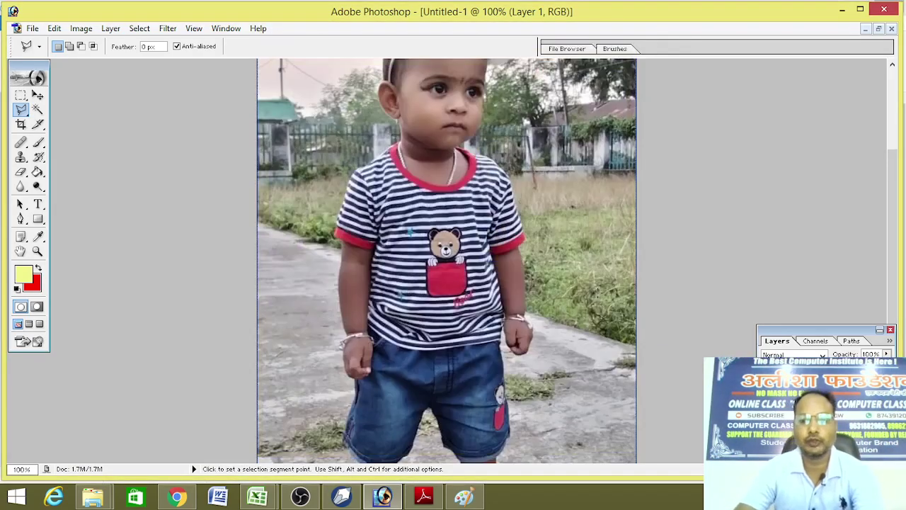
pyautogui.hotkey('ctrl', '-')
pyautogui.hotkey('ctrl', '-')
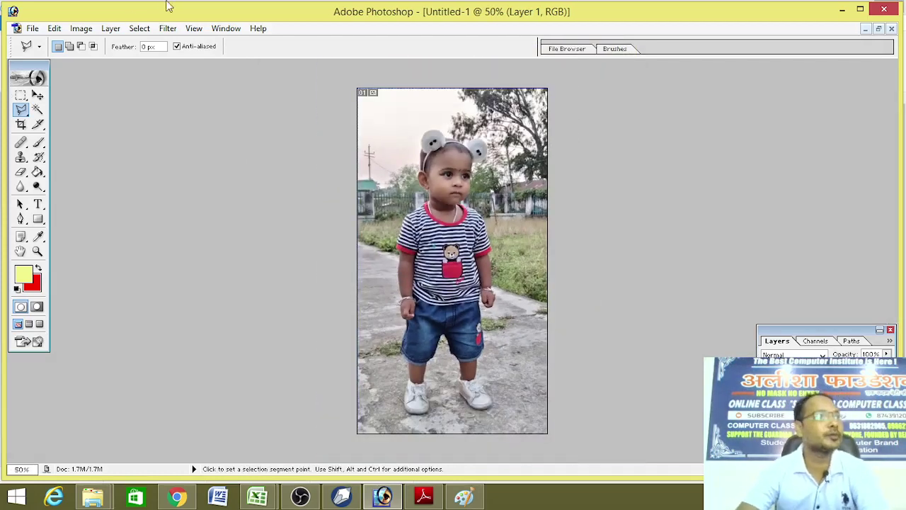
# - Save the document to the Desktop as a JPEG copy named "AS" with the default JPEG options
pyautogui.click(32, 29)
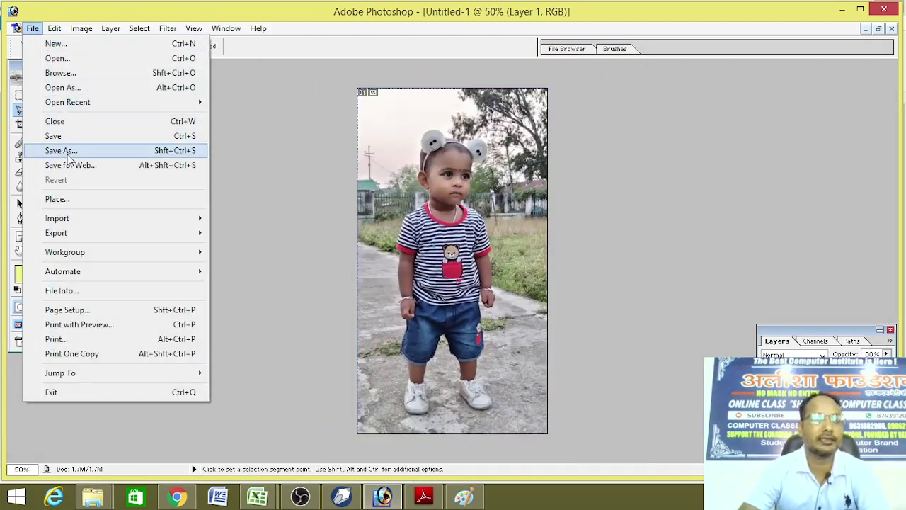
pyautogui.click(66, 140)
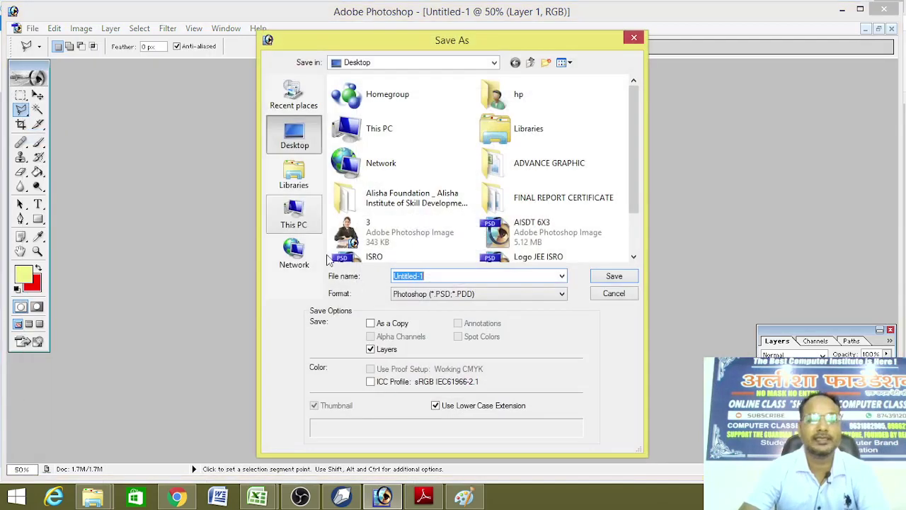
pyautogui.click(469, 296)
pyautogui.click(423, 358)
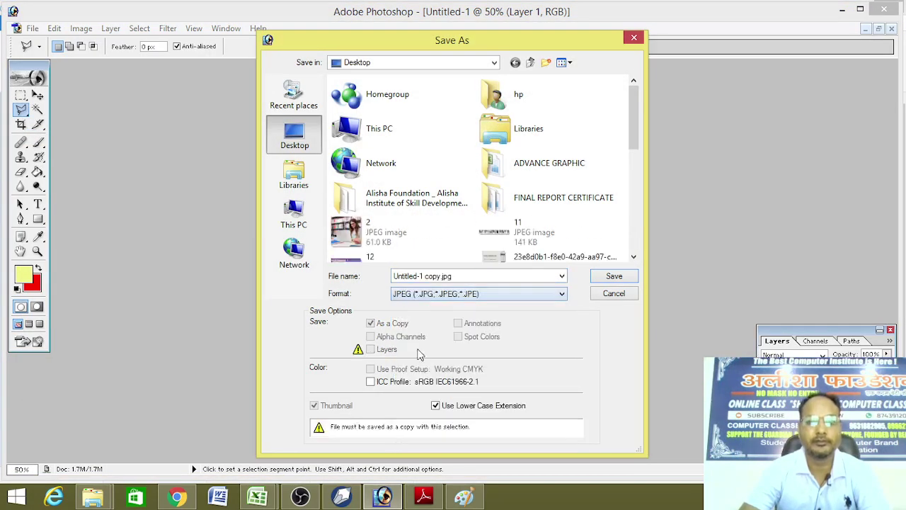
pyautogui.doubleClick(458, 276)
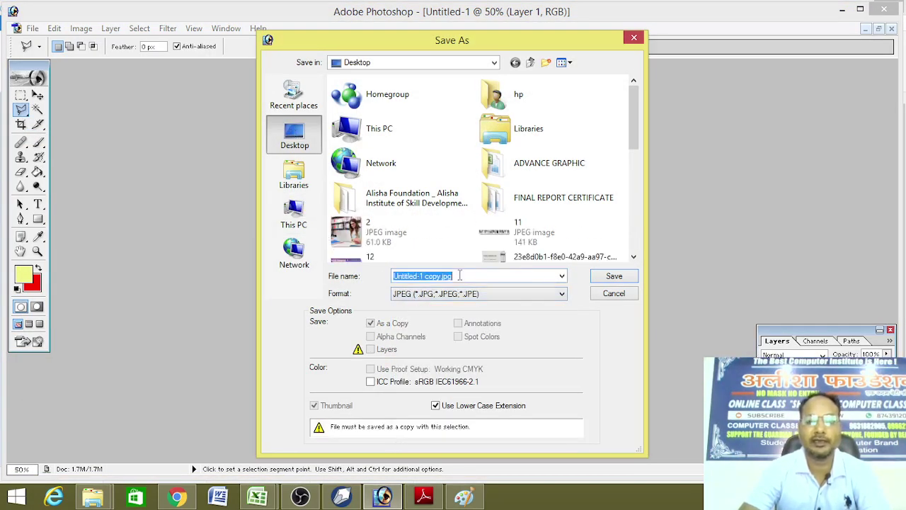
pyautogui.write('a')
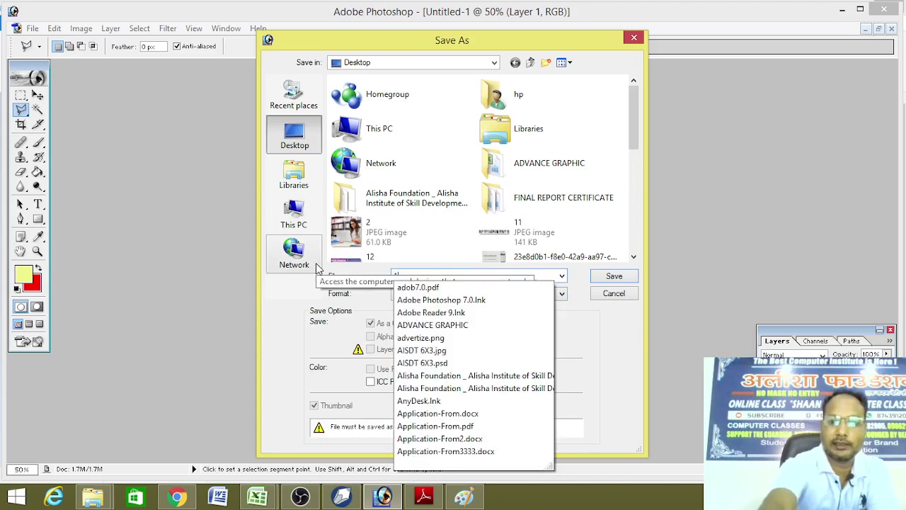
pyautogui.write('s')
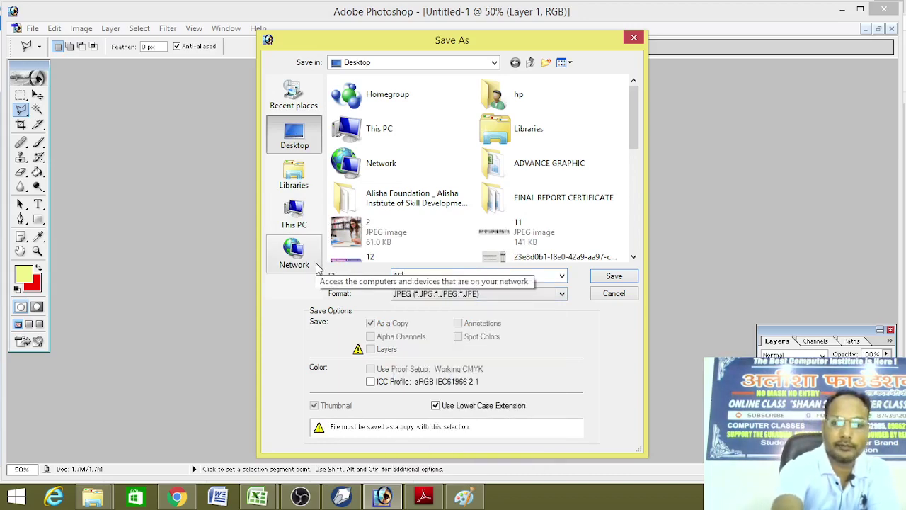
pyautogui.press('Return')
pyautogui.press('Return')
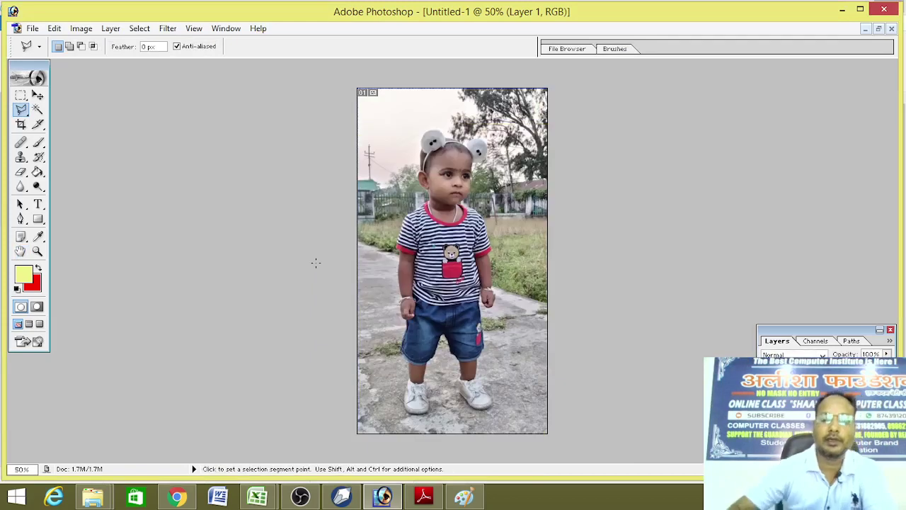
# - Switch to Chrome, close the Google Drive tab, and search for "bg remover" in a new tab to open remove.bg
pyautogui.click(177, 495)
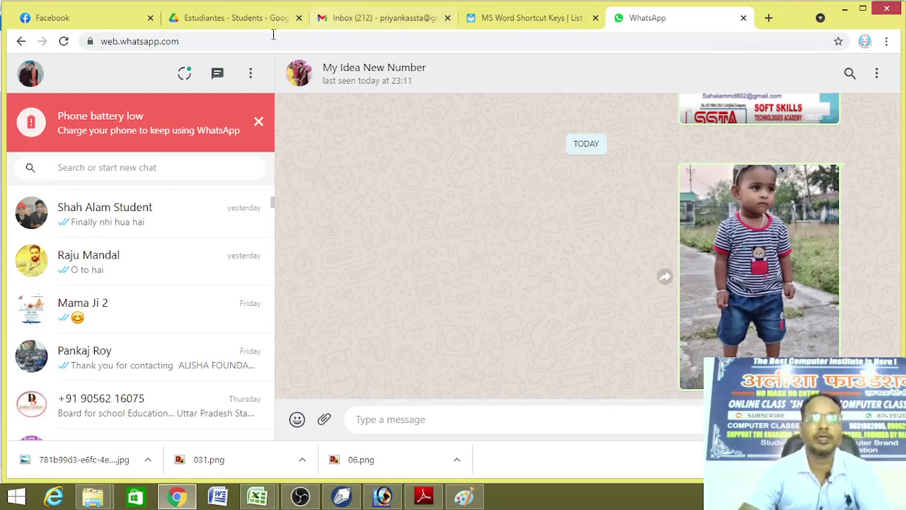
pyautogui.click(249, 20)
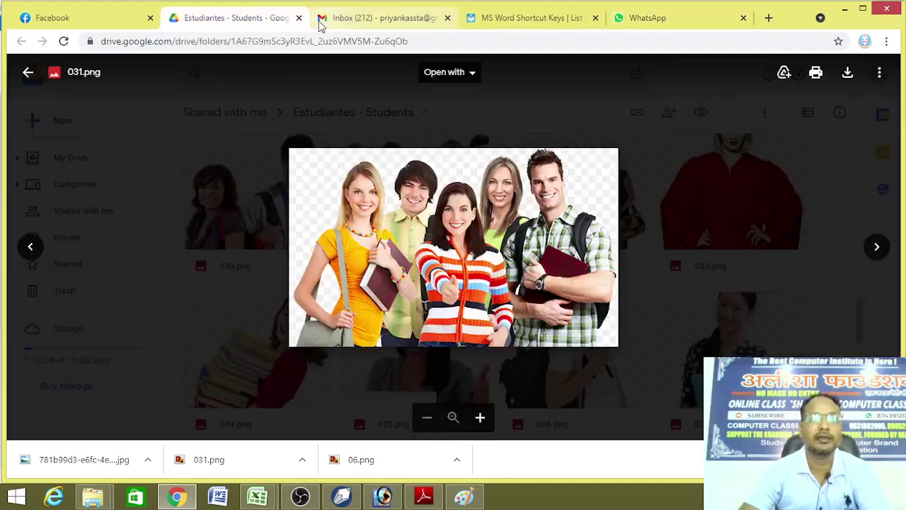
pyautogui.click(299, 17)
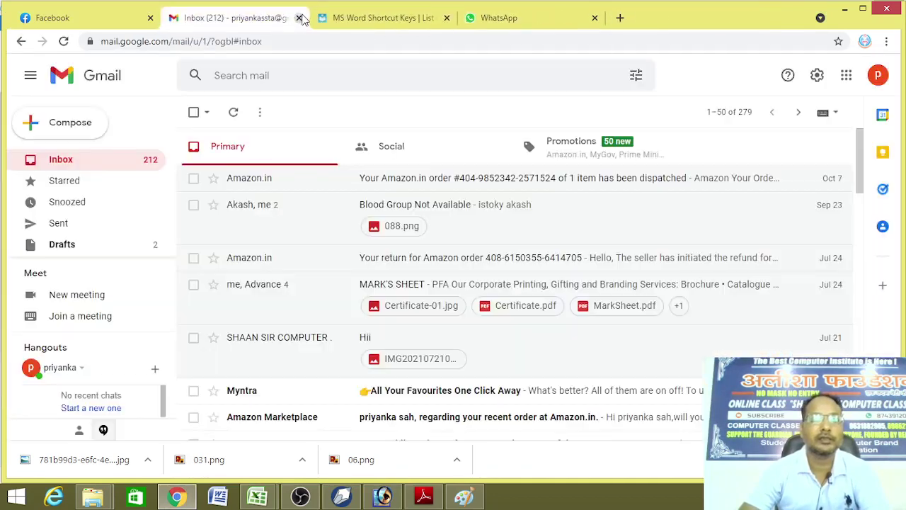
pyautogui.click(621, 18)
pyautogui.click(329, 286)
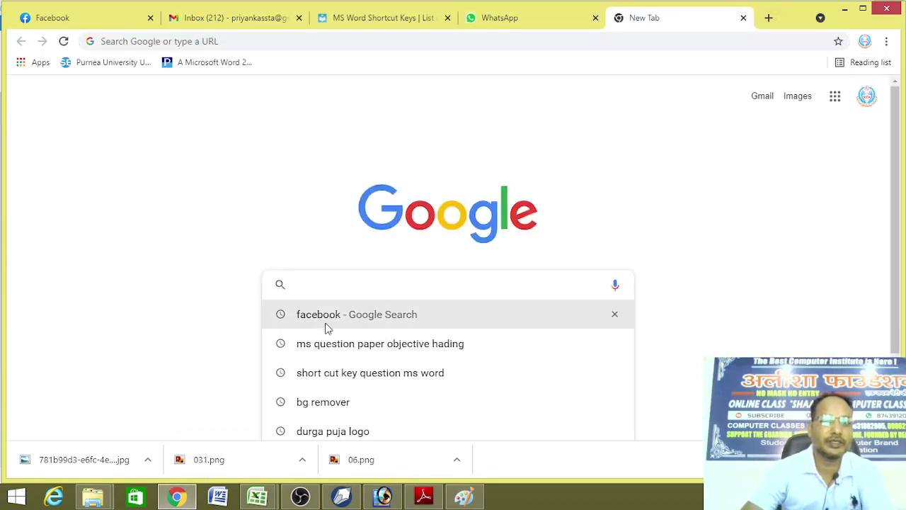
pyautogui.click(343, 407)
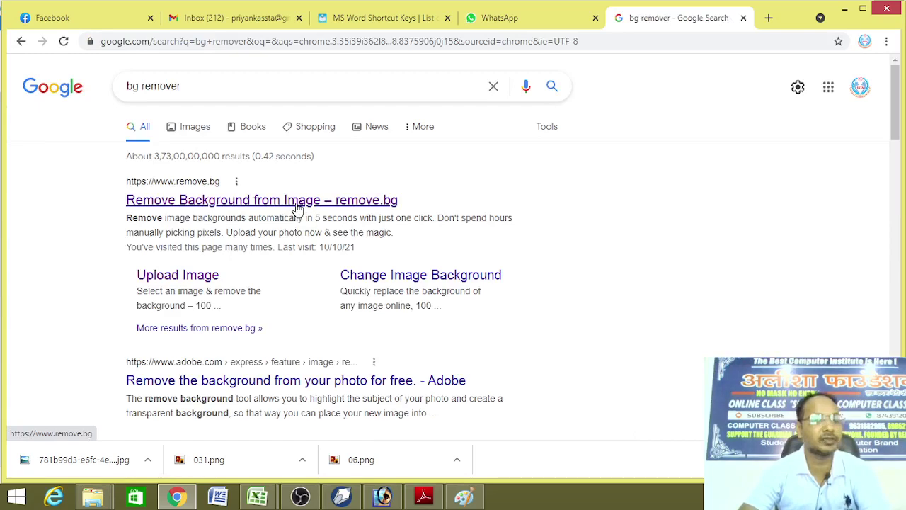
pyautogui.click(297, 203)
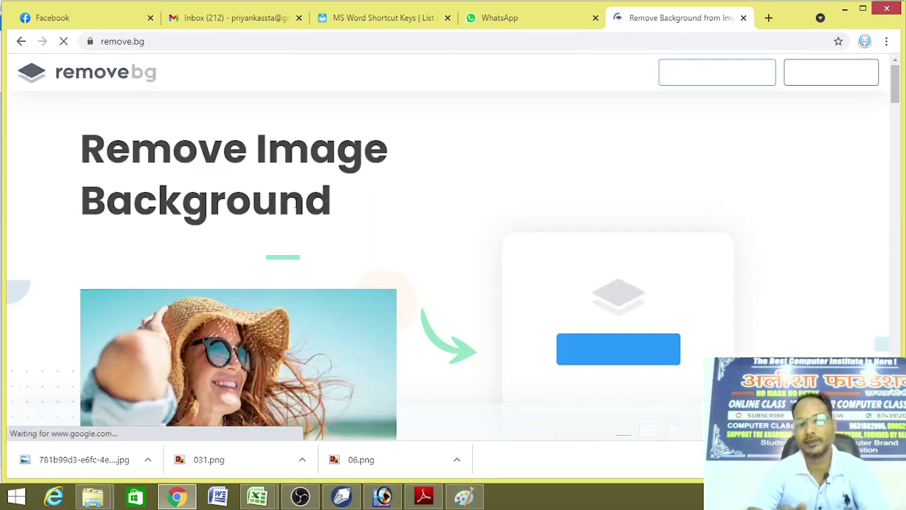
# - Upload the photo AF from the Desktop to remove.bg for background removal
pyautogui.click(612, 350)
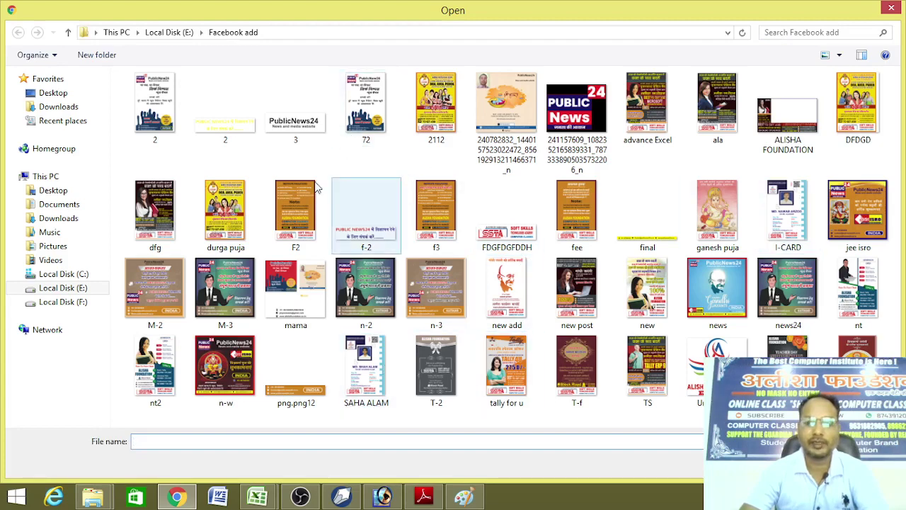
pyautogui.click(45, 192)
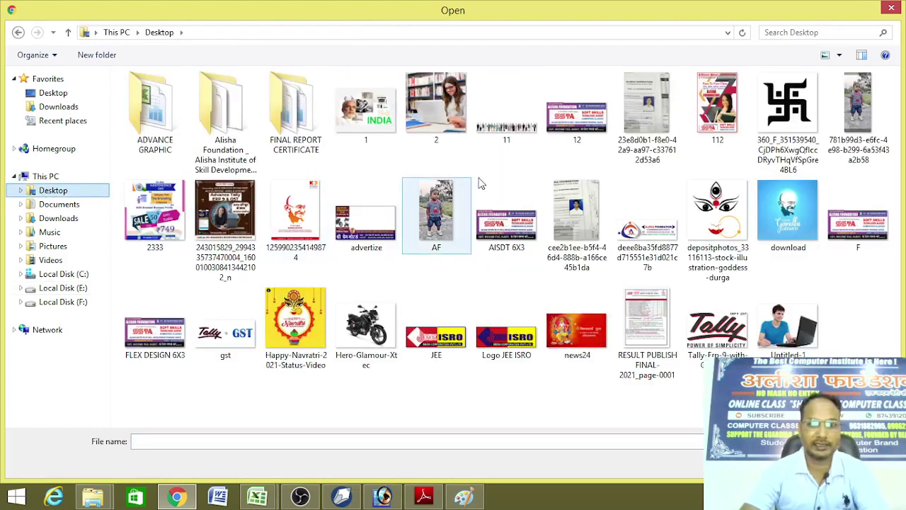
pyautogui.click(435, 218)
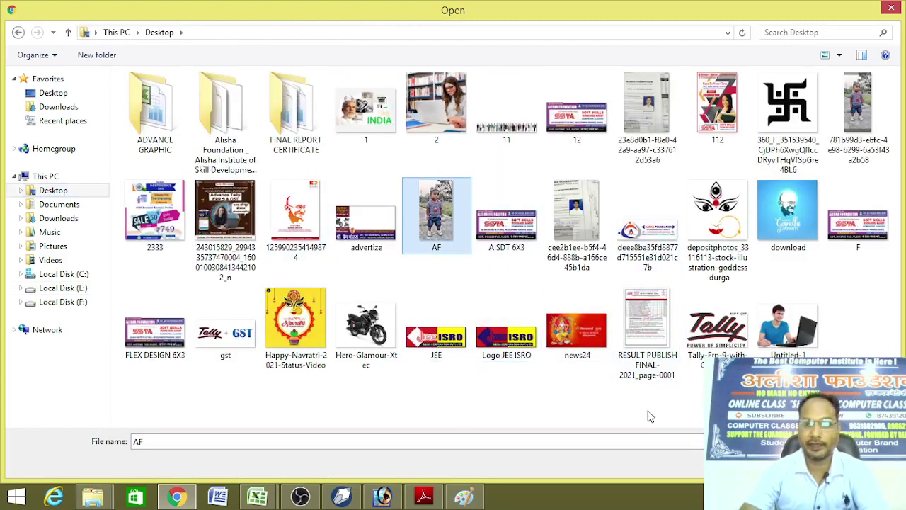
pyautogui.press('Return')
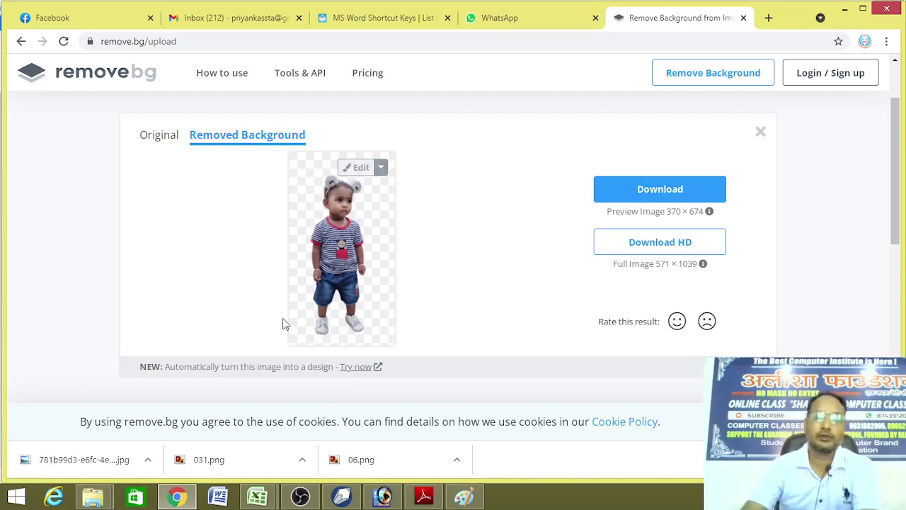
# - Download the preview-size image without background and copy its file AF-removebg-preview from the Downloads folder
pyautogui.click(650, 190)
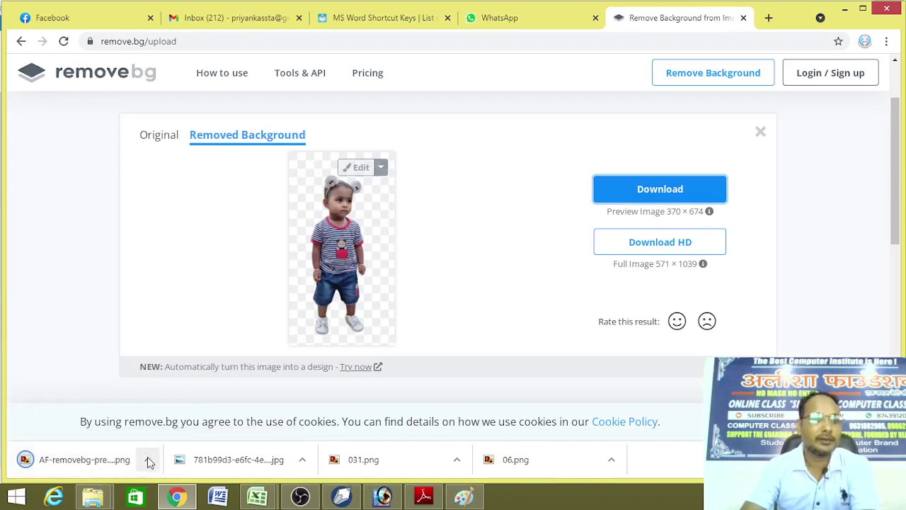
pyautogui.click(147, 460)
pyautogui.click(178, 418)
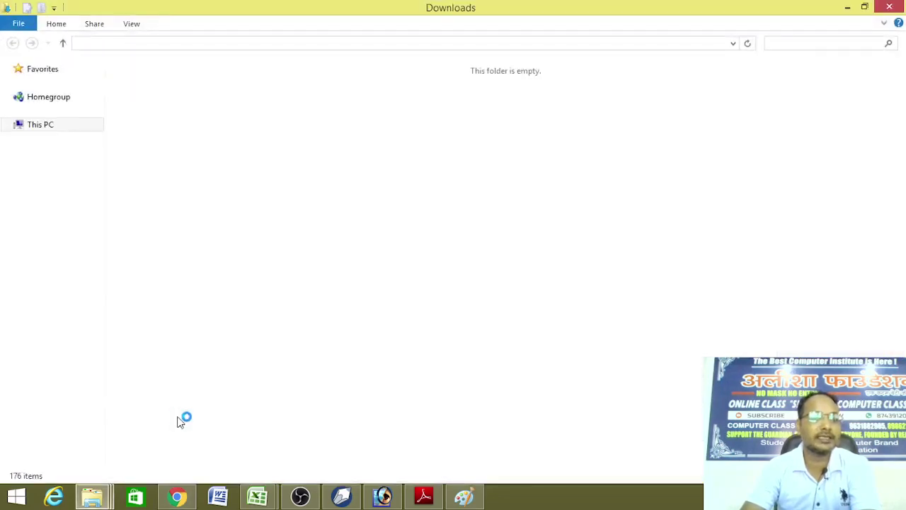
pyautogui.rightClick(290, 398)
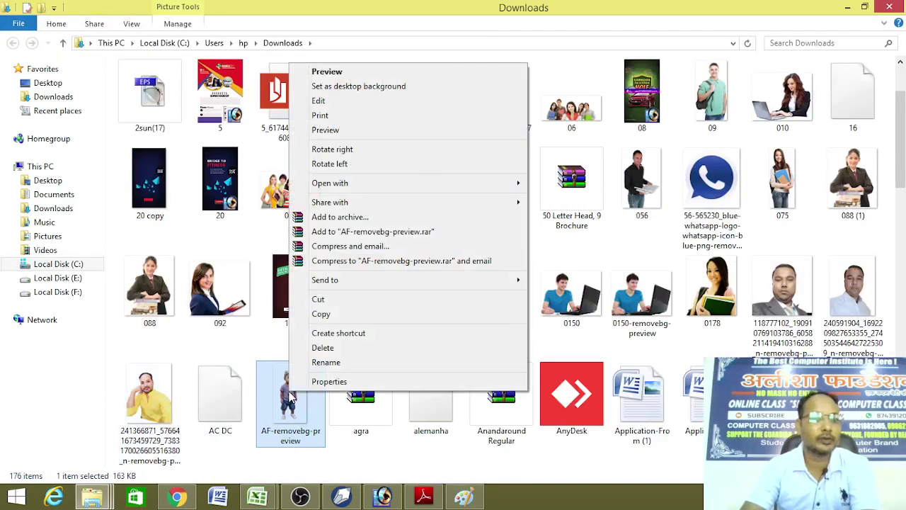
pyautogui.click(329, 316)
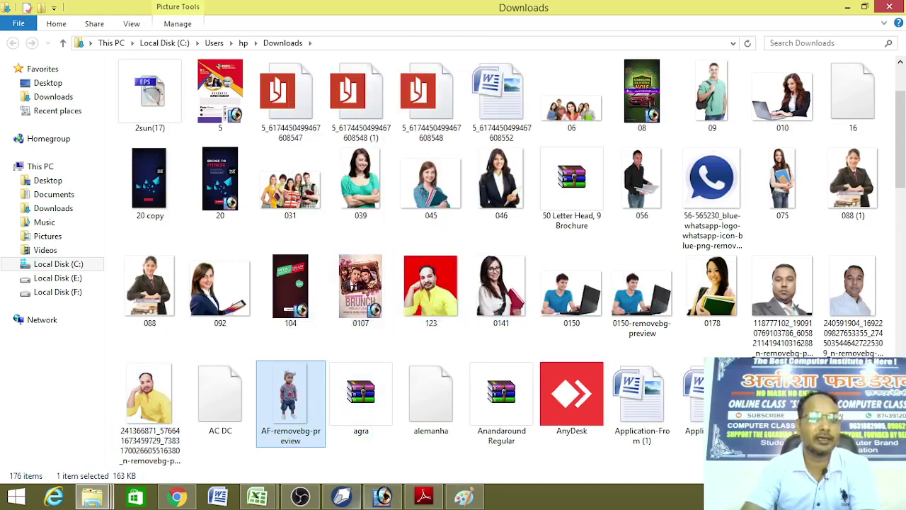
# - Switch to Photoshop and create a new document with the preset size in a maximized window
pyautogui.click(382, 496)
pyautogui.click(33, 29)
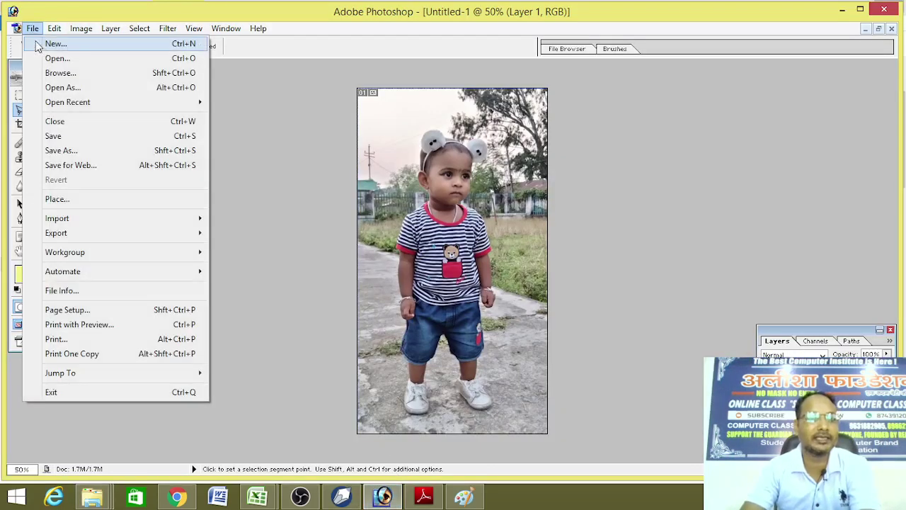
pyautogui.click(39, 43)
pyautogui.click(617, 123)
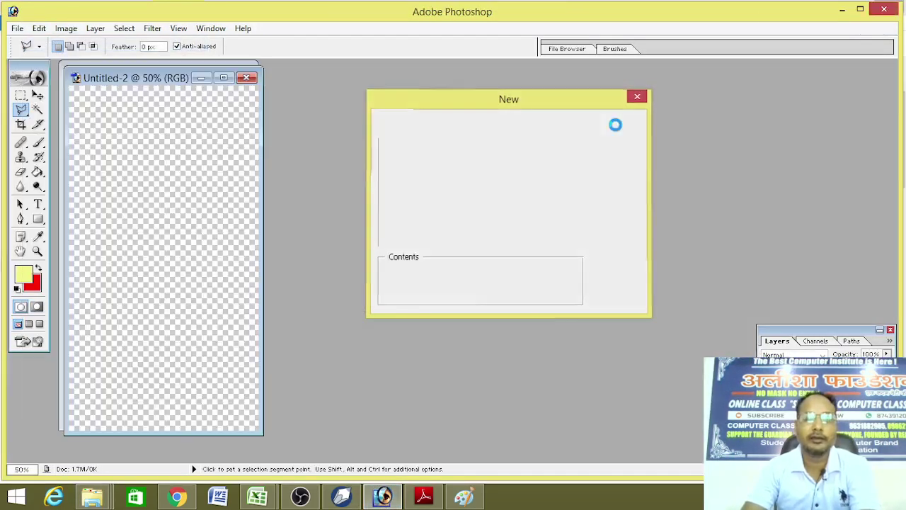
pyautogui.click(232, 79)
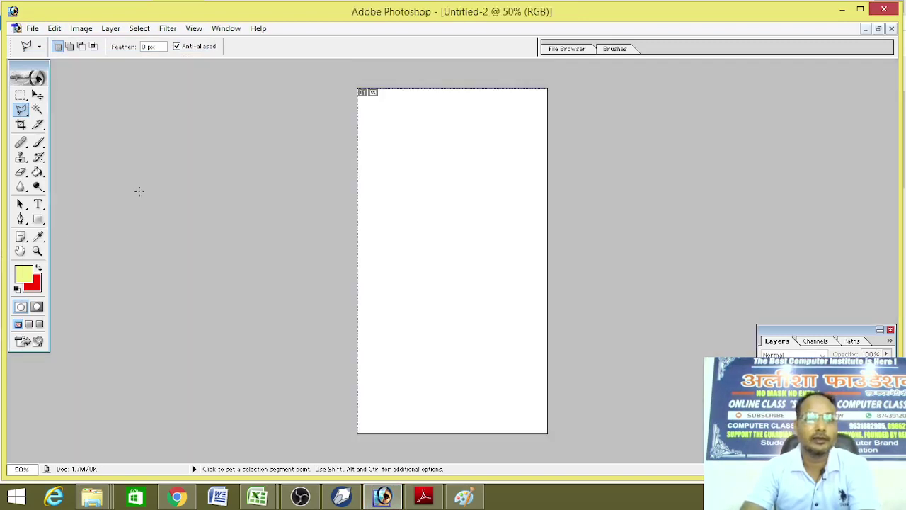
# - Set the foreground colour to olive green 8C9000 and fill the blank canvas with it using the Paint Bucket
pyautogui.click(24, 276)
pyautogui.moveTo(421, 223); pyautogui.dragTo(466, 242)
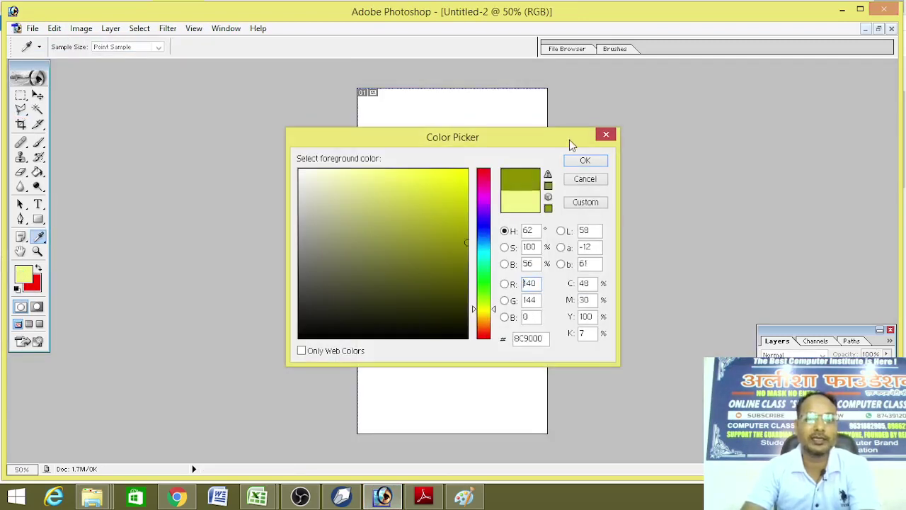
pyautogui.click(582, 162)
pyautogui.press('l')
pyautogui.click(37, 172)
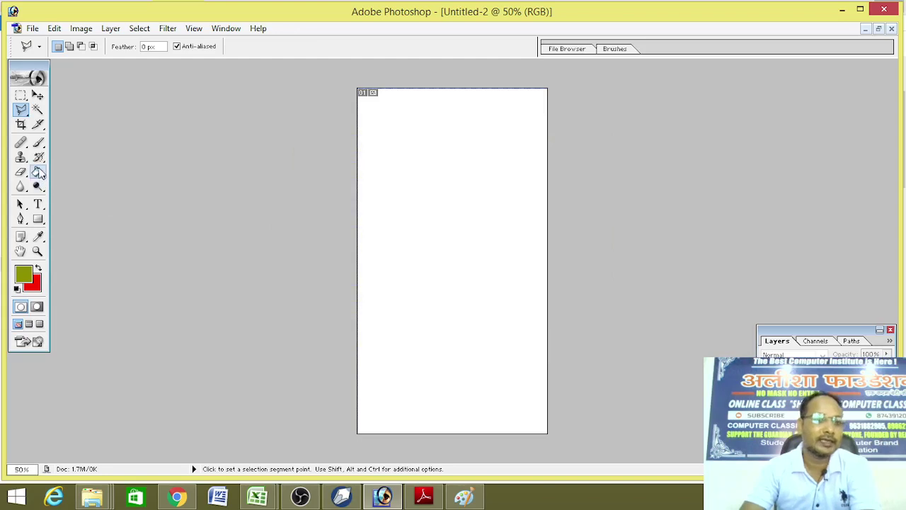
pyautogui.click(425, 250)
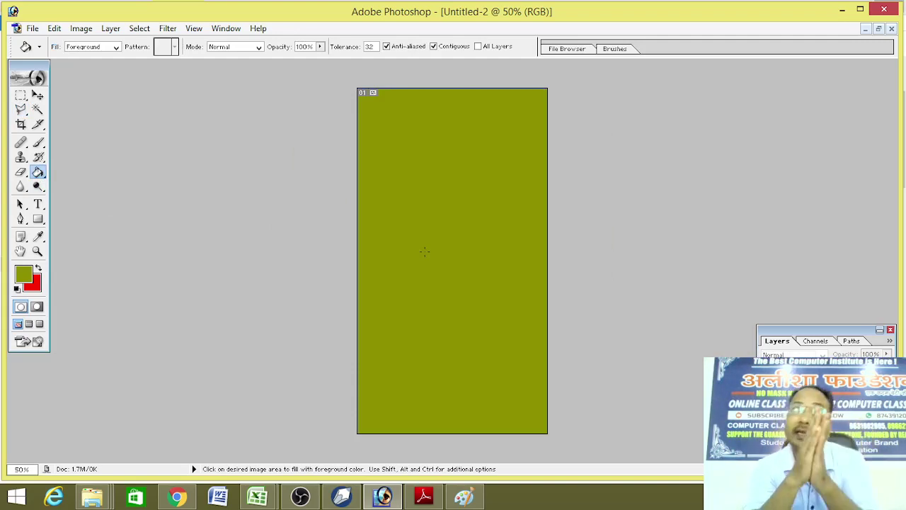
# - Switch to Chrome, replace the remove.bg tab with a new one, and search Google Images for "background image"
pyautogui.click(177, 497)
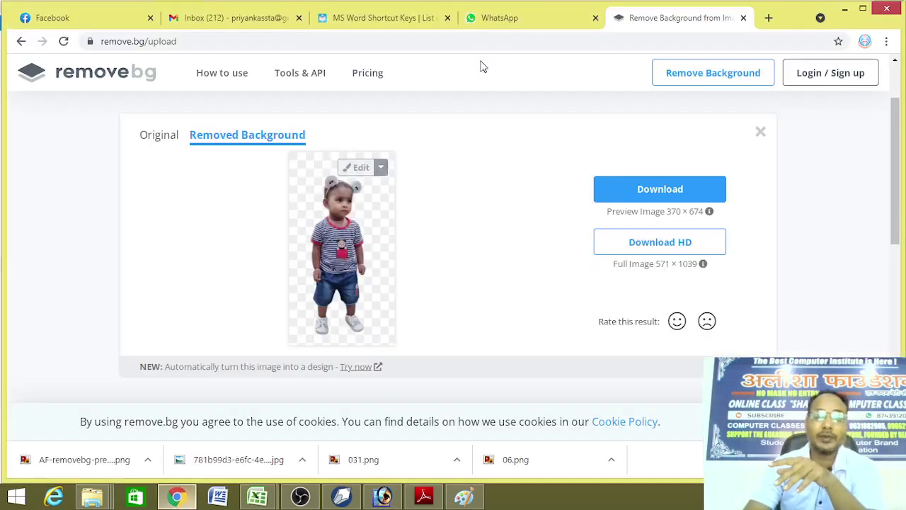
pyautogui.click(744, 18)
pyautogui.click(659, 19)
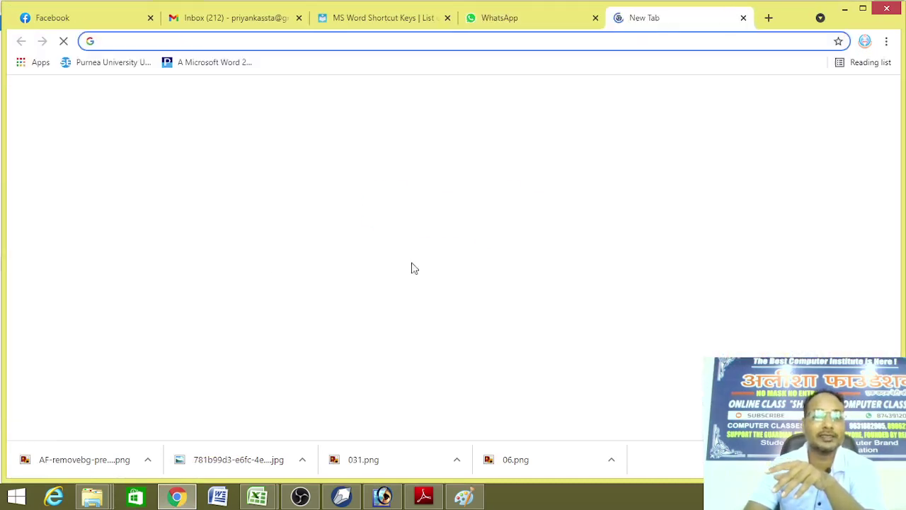
pyautogui.click(395, 284)
pyautogui.write('BAC')
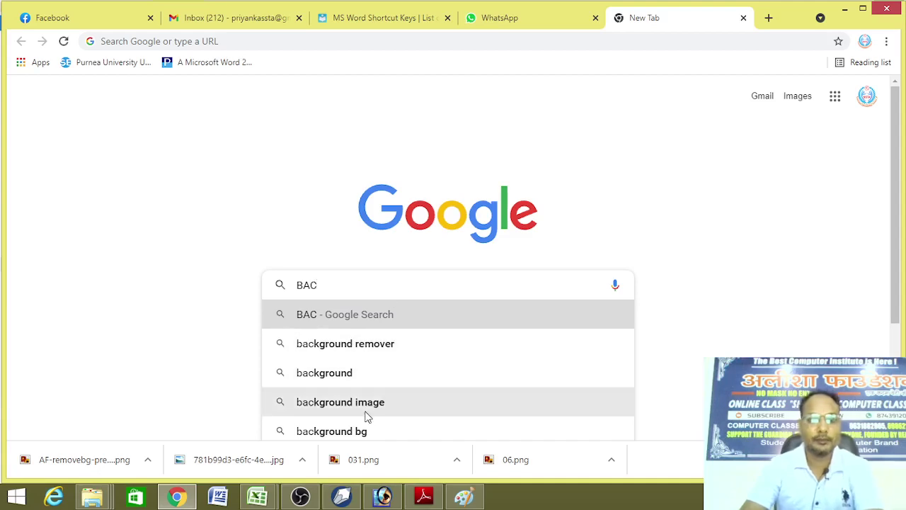
pyautogui.click(366, 408)
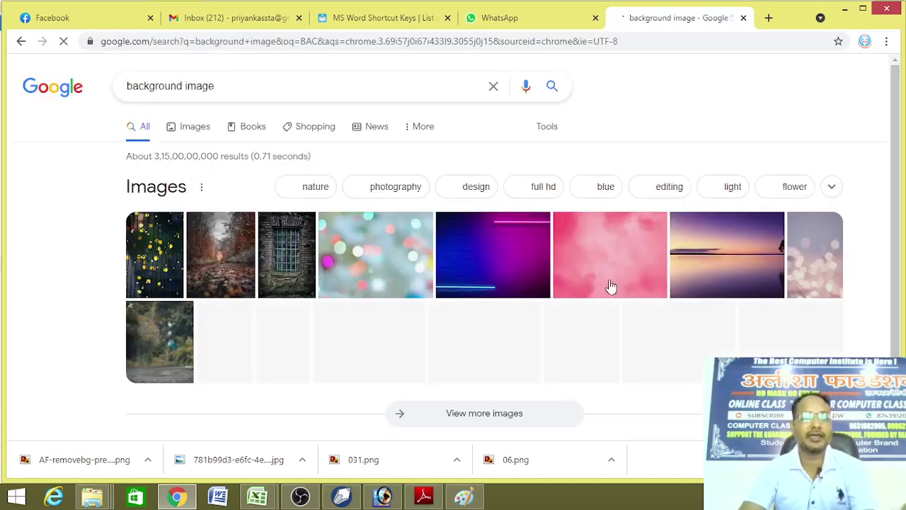
pyautogui.click(195, 129)
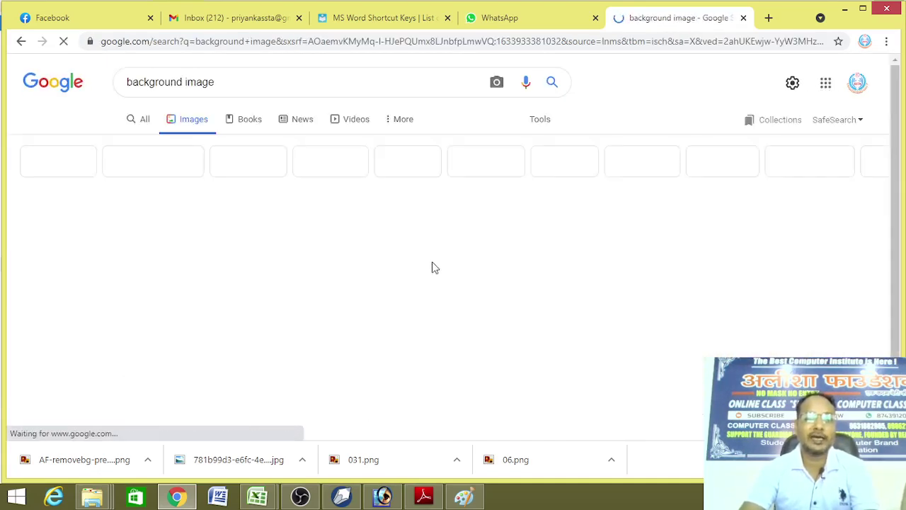
# - Choose the green HD blur background with pink flowers and save it to the Desktop as a JPEG under its default name
pyautogui.scroll(-3, 433, 267)
pyautogui.scroll(2, 446, 263)
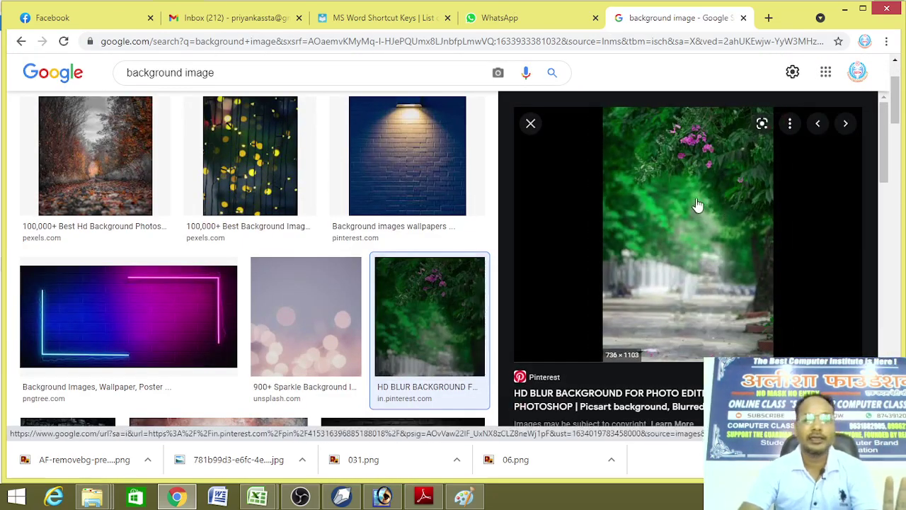
pyautogui.rightClick(699, 203)
pyautogui.click(736, 342)
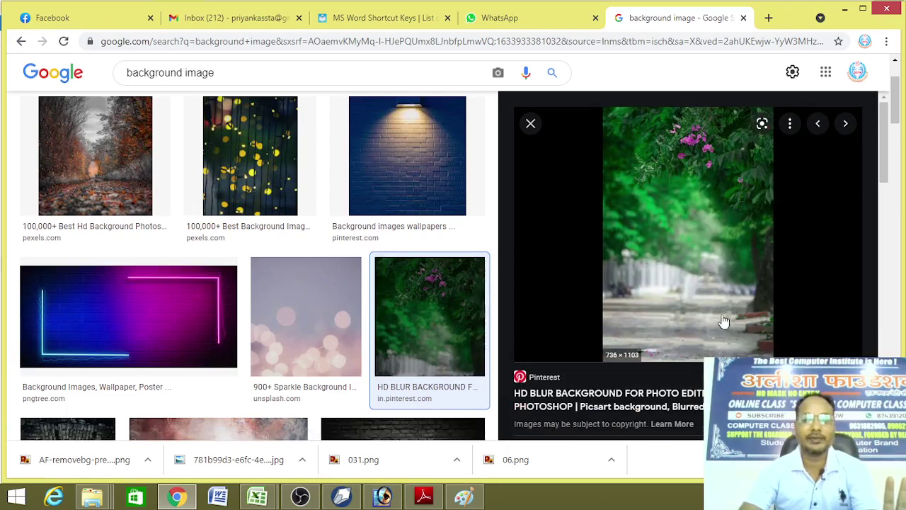
pyautogui.press('Return')
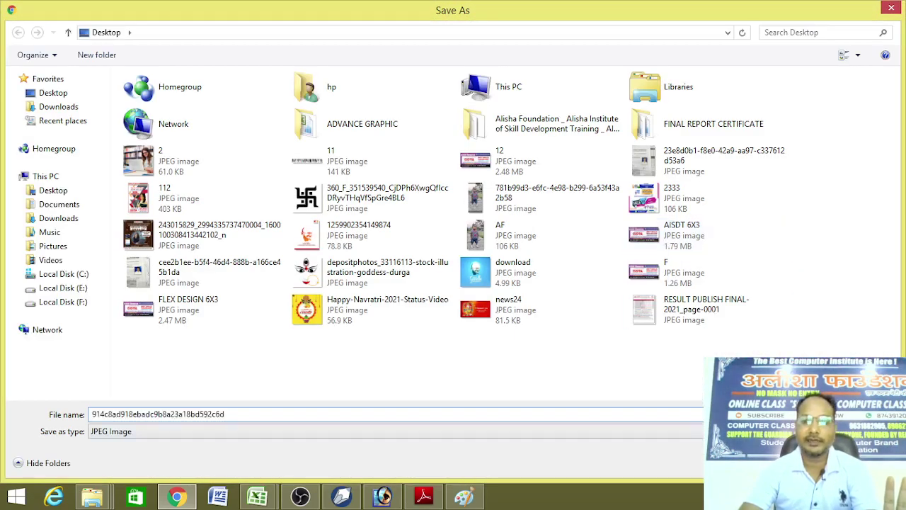
# - Show the saved background in its folder and open it in Photoshop in a maximized window
pyautogui.click(150, 460)
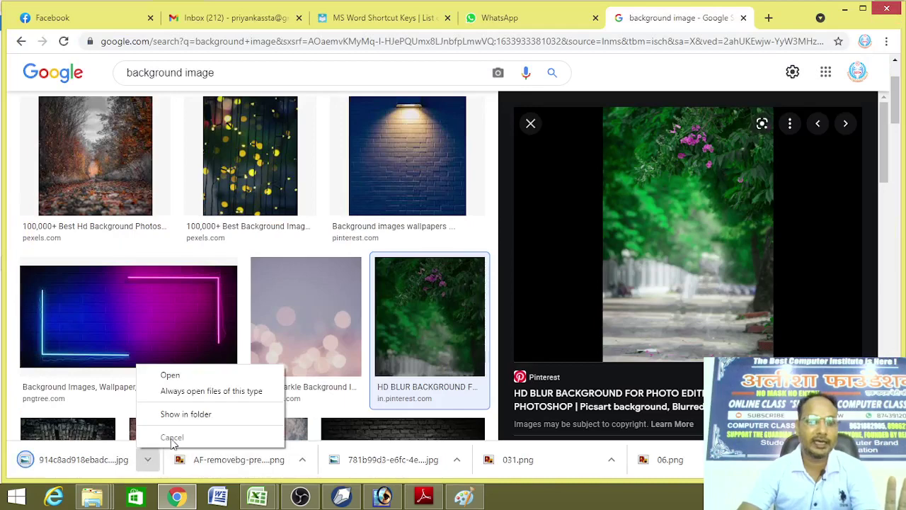
pyautogui.click(174, 413)
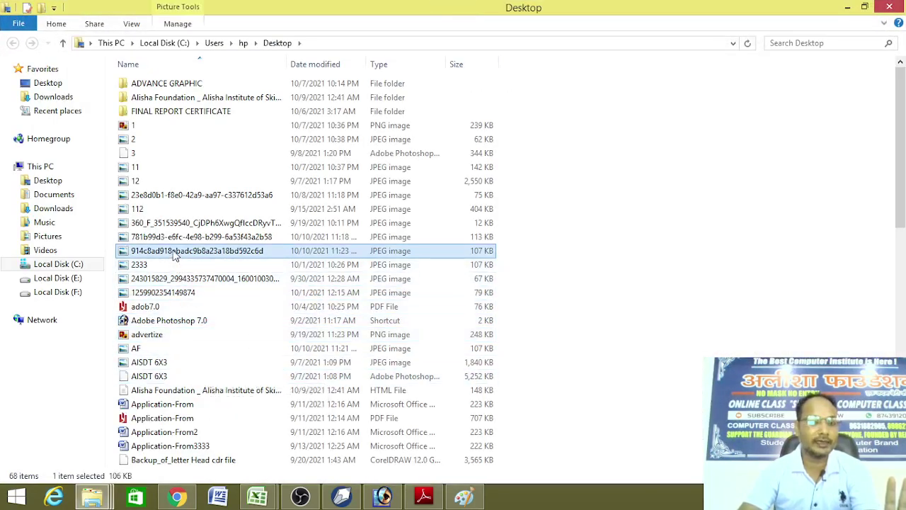
pyautogui.moveTo(174, 254); pyautogui.dragTo(436, 299)
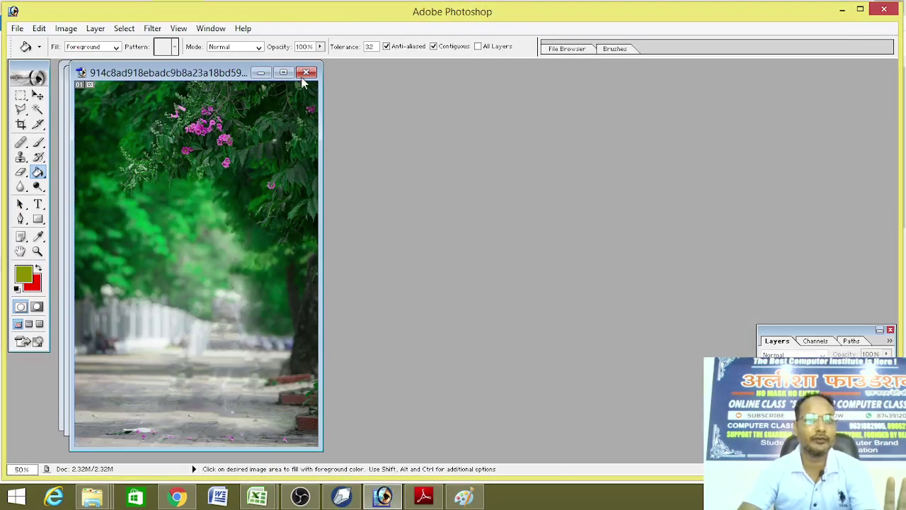
pyautogui.click(284, 72)
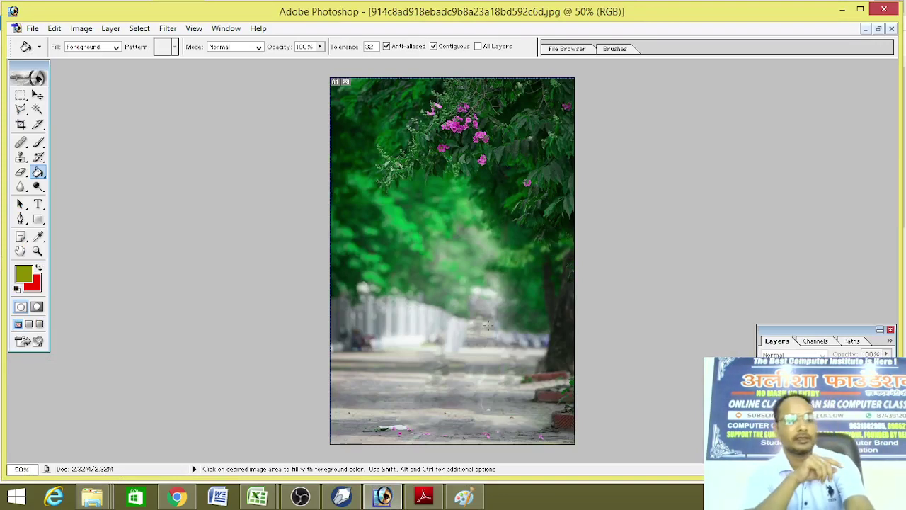
pyautogui.press('ctrl')
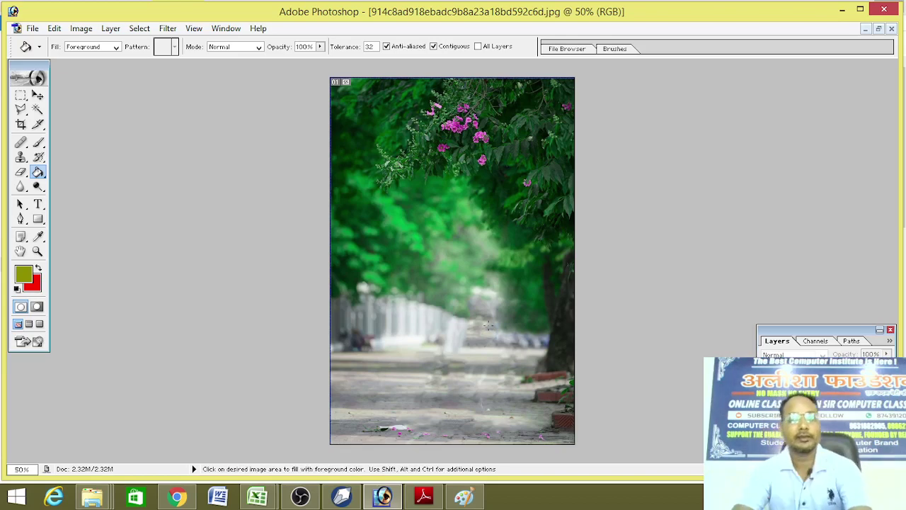
pyautogui.click(500, 222)
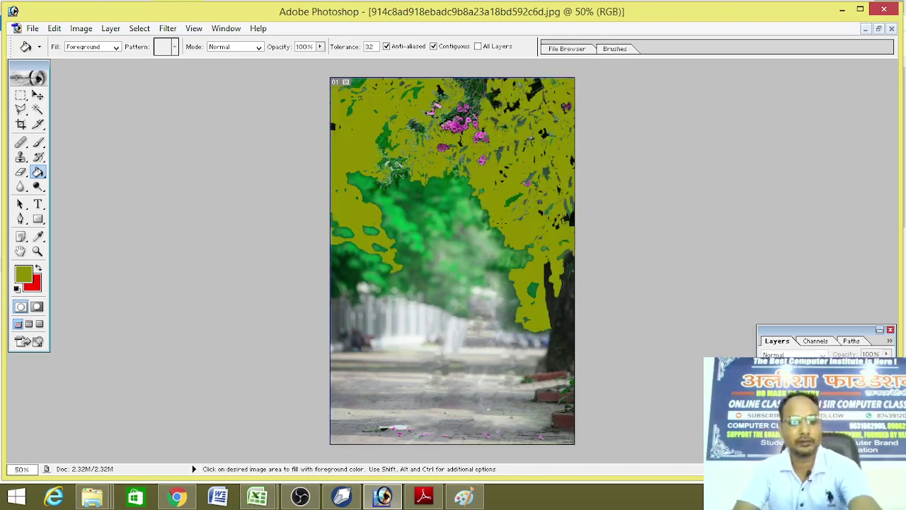
pyautogui.hotkey('ctrl', 'z')
# - Undo the Paint Bucket fill on the background photo and switch to the Move tool
pyautogui.click(37, 95)
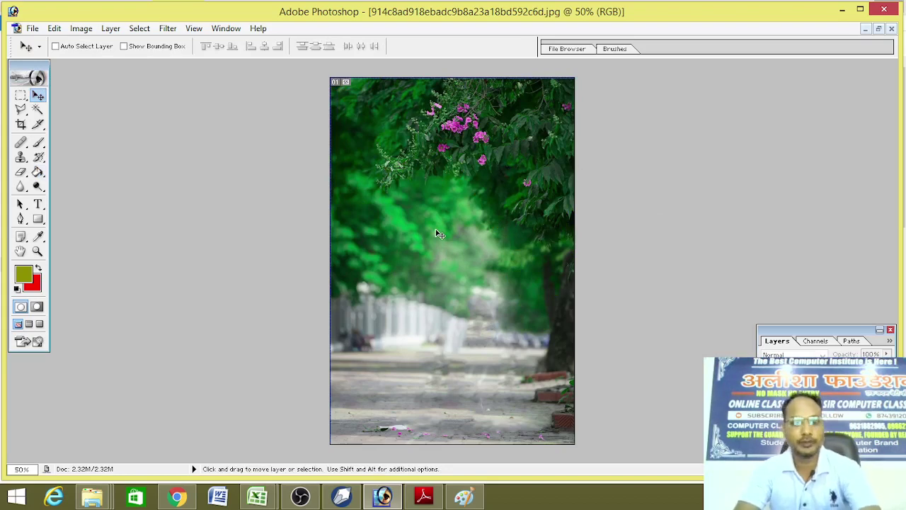
# - Switch to File Explorer, find the cutout AF-removebg-preview in the Downloads folder and preview it
pyautogui.moveTo(93, 497)
pyautogui.click(70, 418)
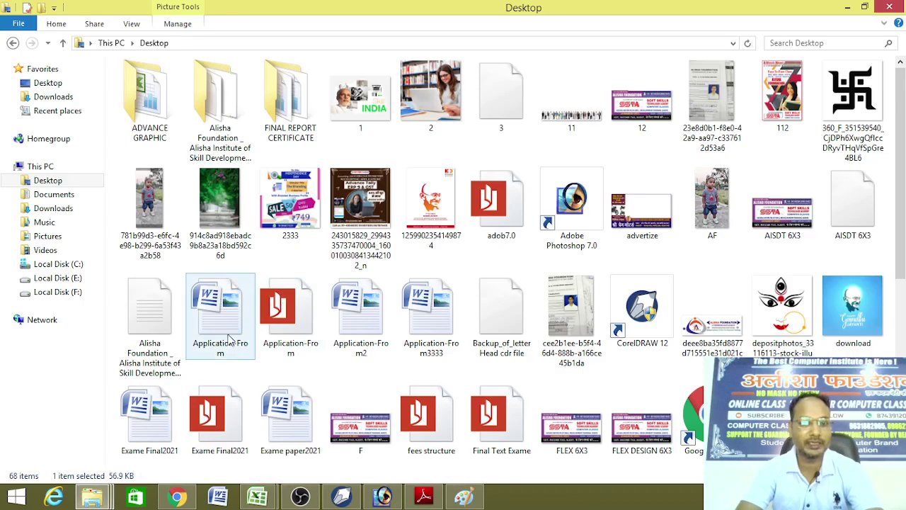
pyautogui.click(54, 209)
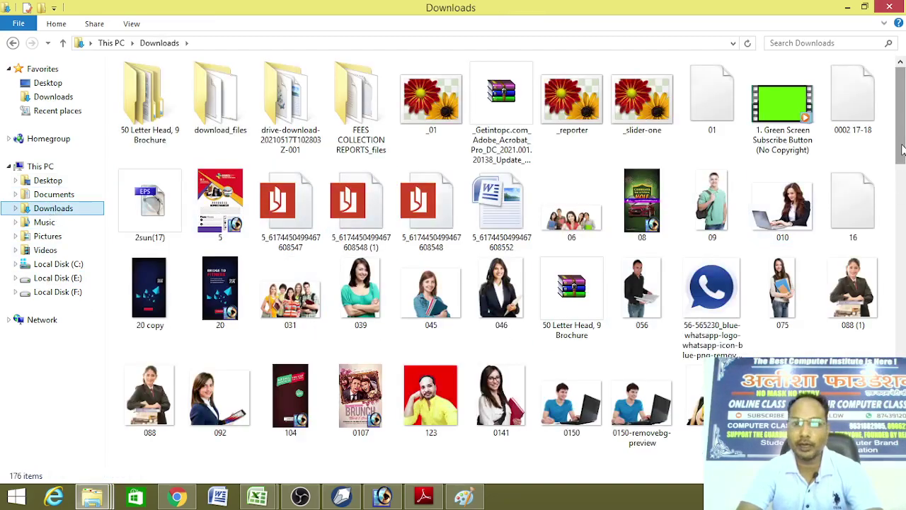
pyautogui.moveTo(903, 149); pyautogui.dragTo(903, 223)
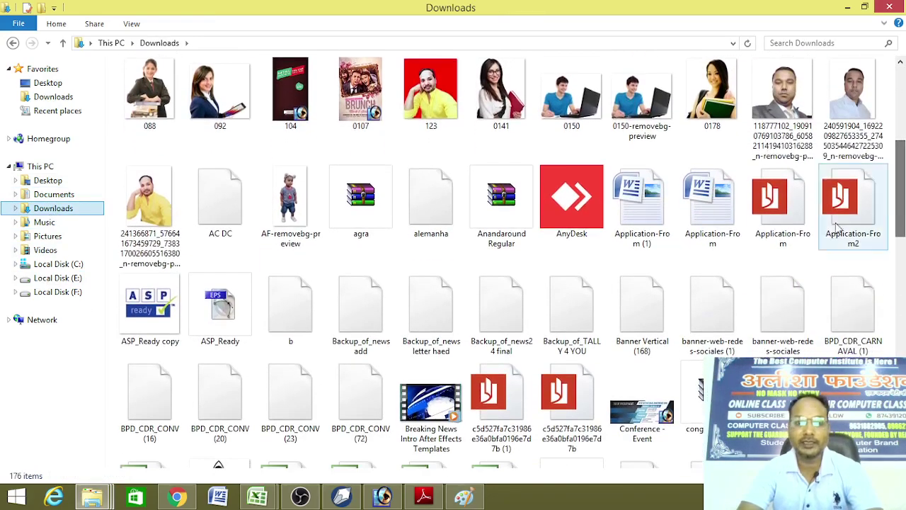
pyautogui.doubleClick(288, 217)
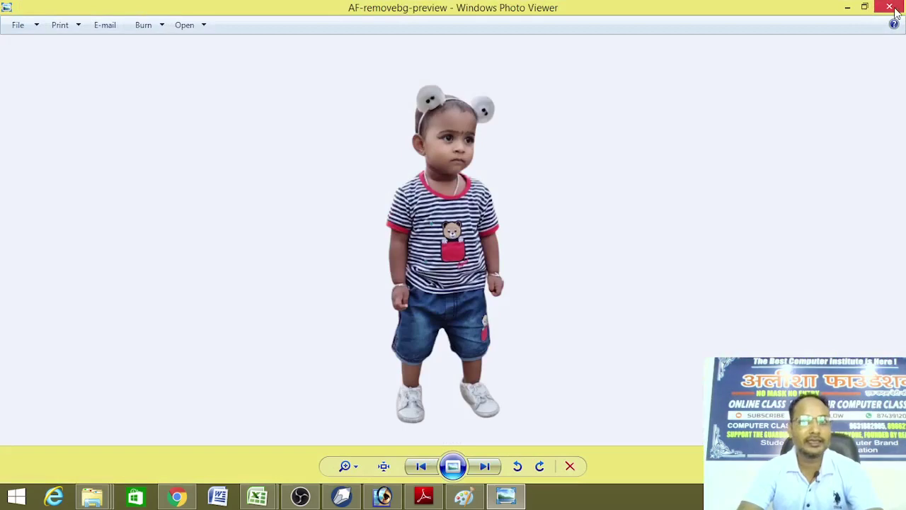
pyautogui.click(890, 8)
# - Copy the AF-removebg-preview file and try to paste it into the background photo in Photoshop
pyautogui.rightClick(290, 188)
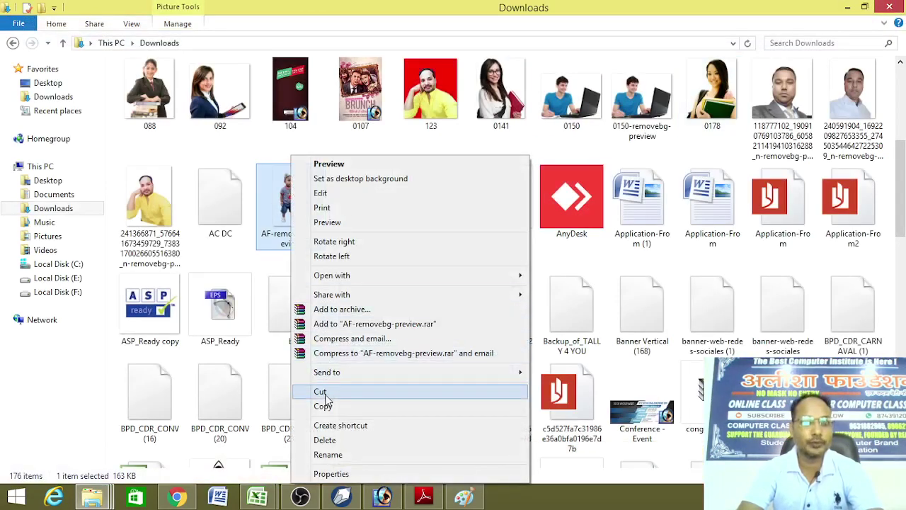
pyautogui.click(323, 405)
pyautogui.click(382, 496)
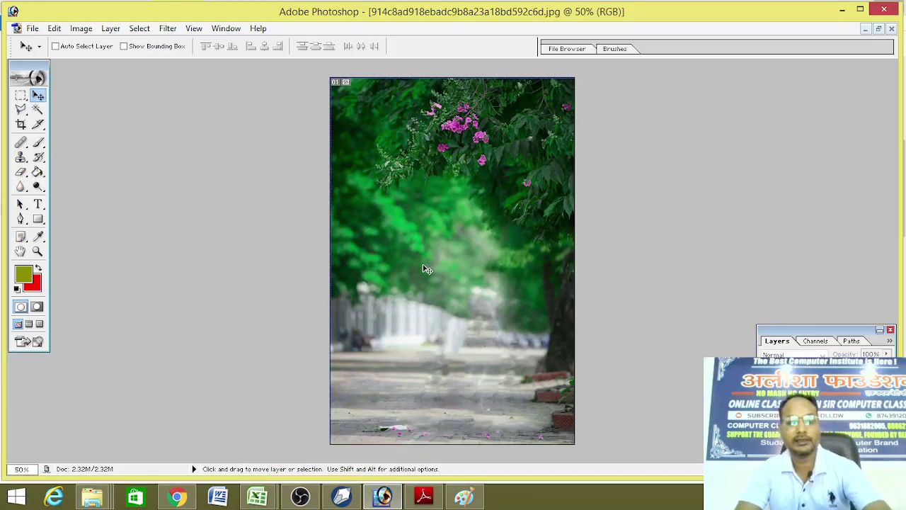
pyautogui.click(54, 28)
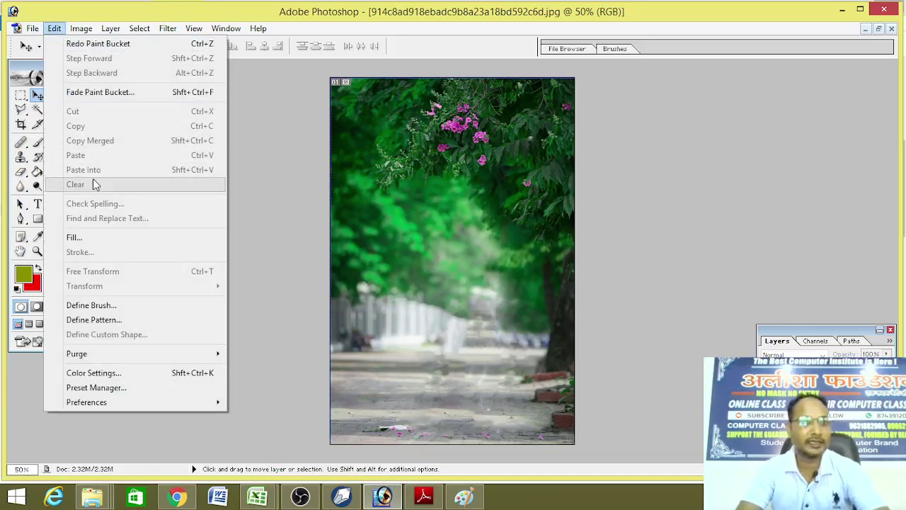
pyautogui.click(292, 200)
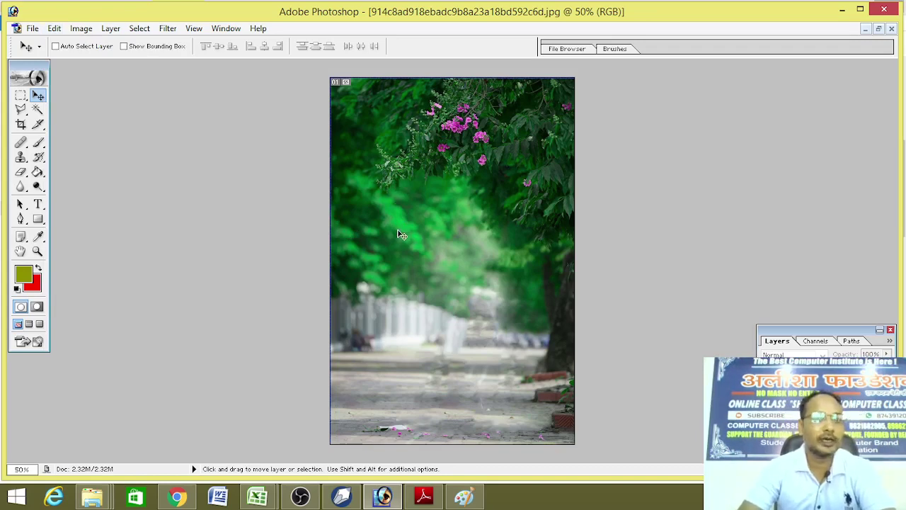
# - Save the background photo to the Desktop as a JPEG named DFDFDF, accepting the default JPEG options
pyautogui.click(32, 29)
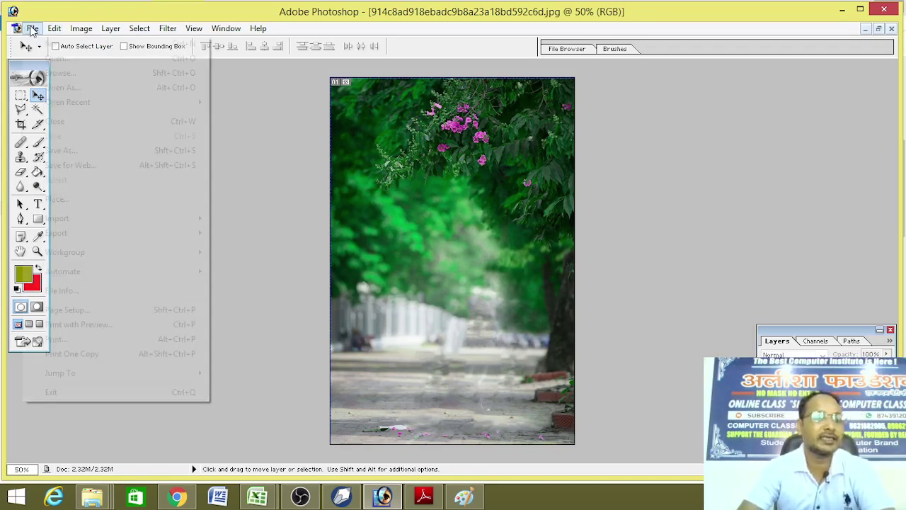
pyautogui.click(63, 150)
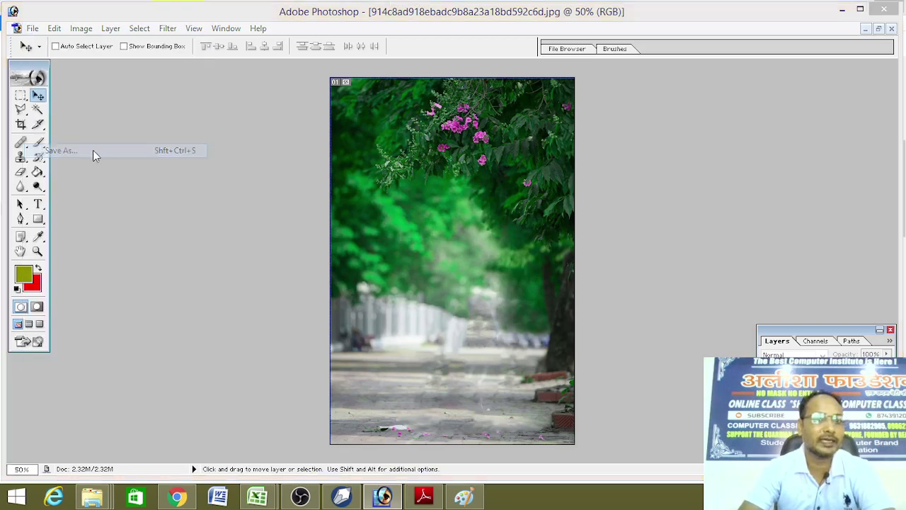
pyautogui.press('BackSpace')
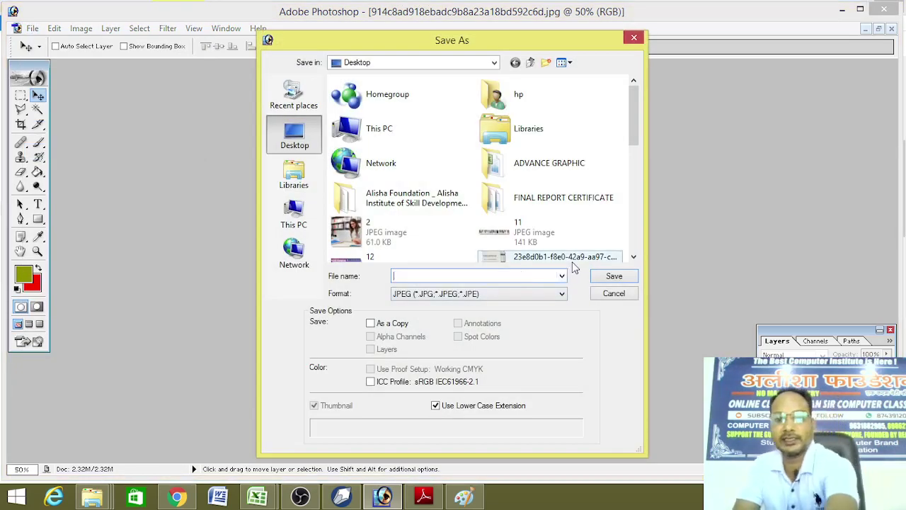
pyautogui.click(613, 275)
pyautogui.click(548, 157)
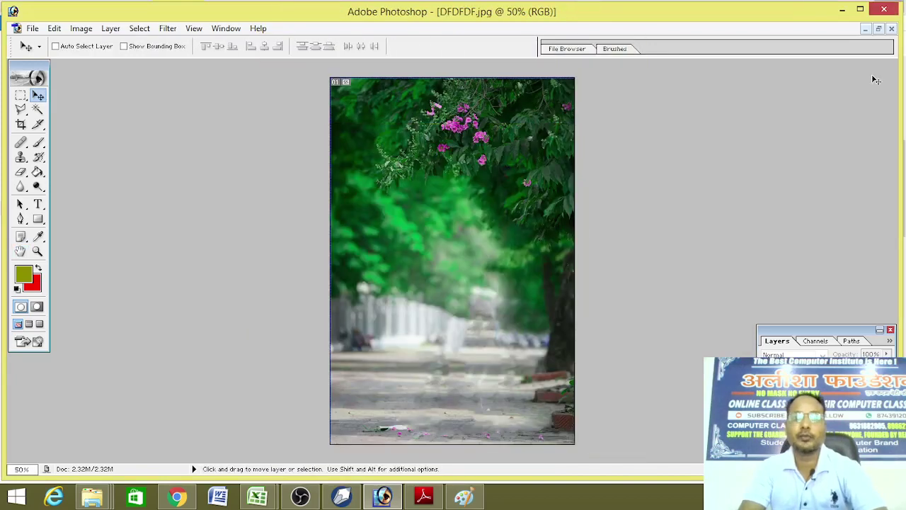
# - Close the background photo, the olive green canvas and the original child photo document without saving changes
pyautogui.click(891, 29)
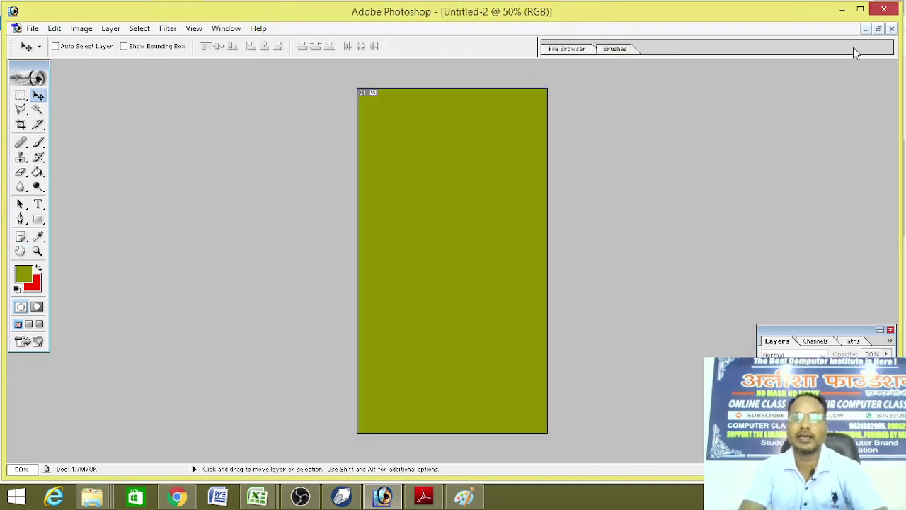
pyautogui.click(891, 29)
pyautogui.click(417, 195)
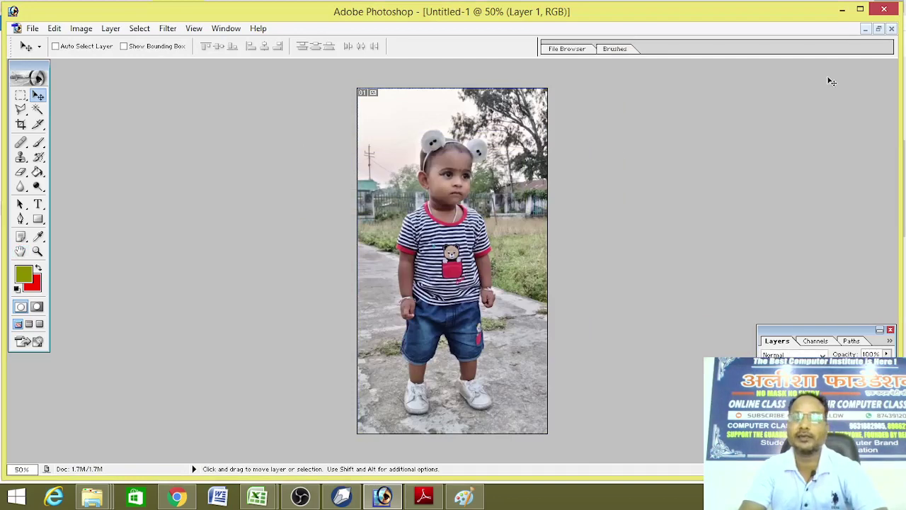
pyautogui.click(892, 29)
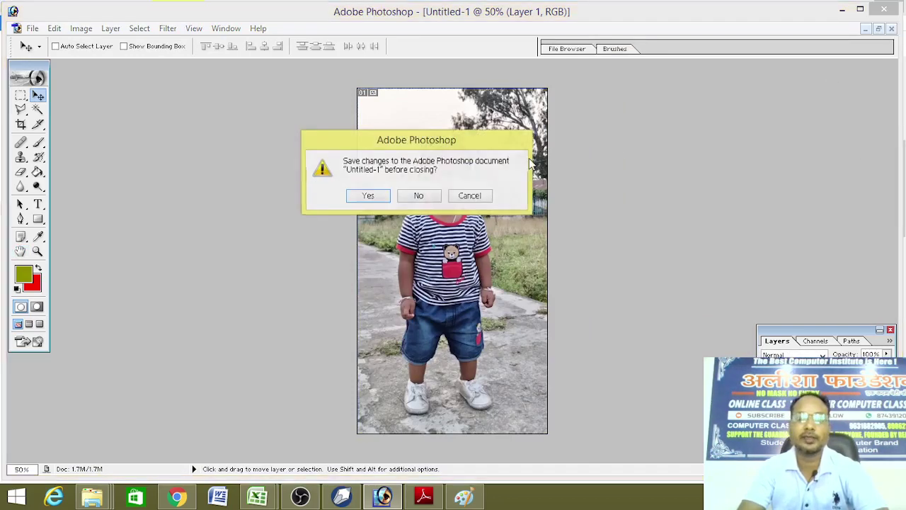
pyautogui.click(417, 196)
# - Open the DFDFDF background image from the Desktop and maximize its window
pyautogui.doubleClick(419, 199)
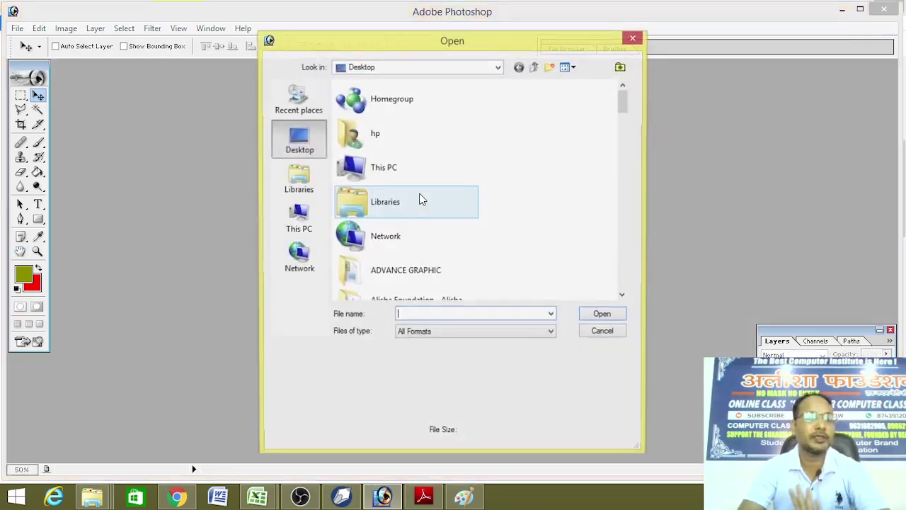
pyautogui.moveTo(626, 109); pyautogui.dragTo(628, 160)
pyautogui.click(422, 202)
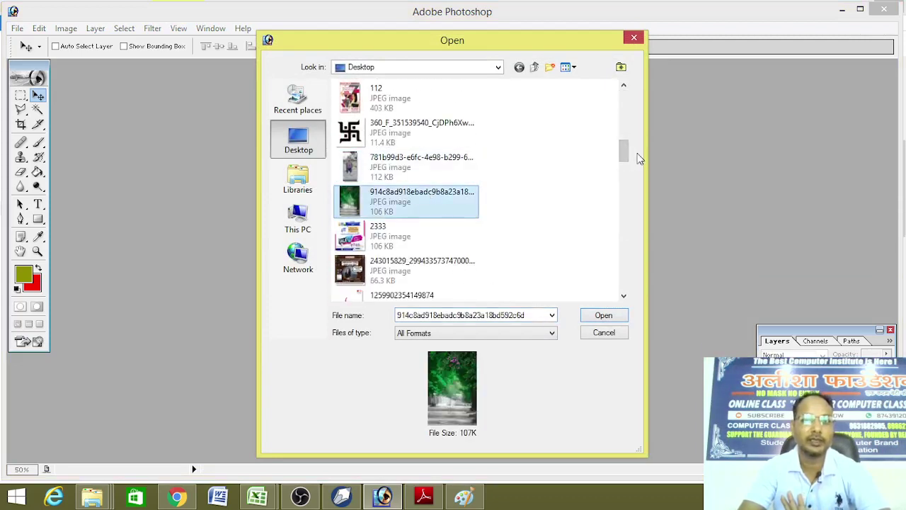
pyautogui.scroll(-10, 414, 180)
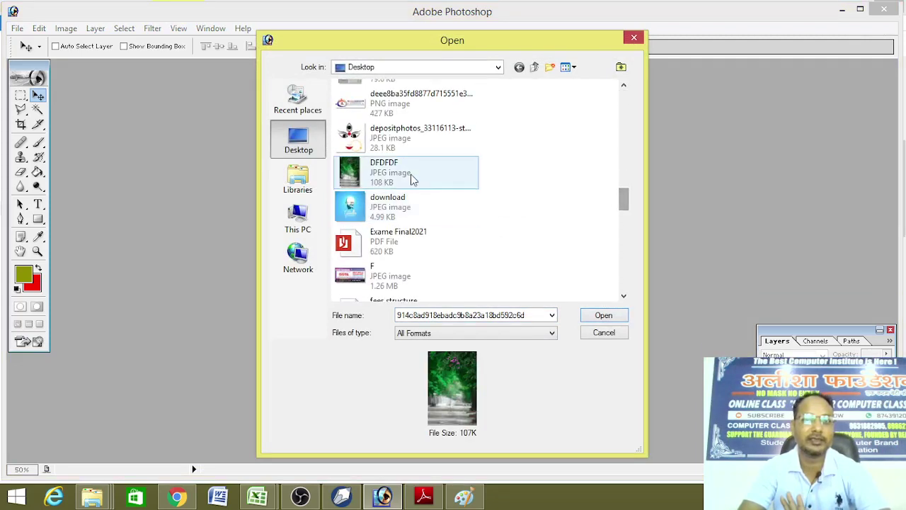
pyautogui.click(415, 180)
pyautogui.click(602, 316)
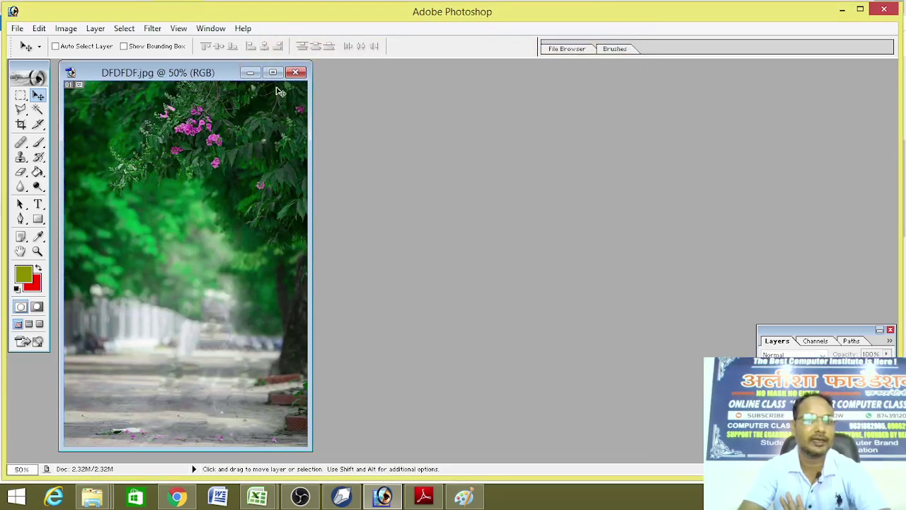
pyautogui.click(273, 72)
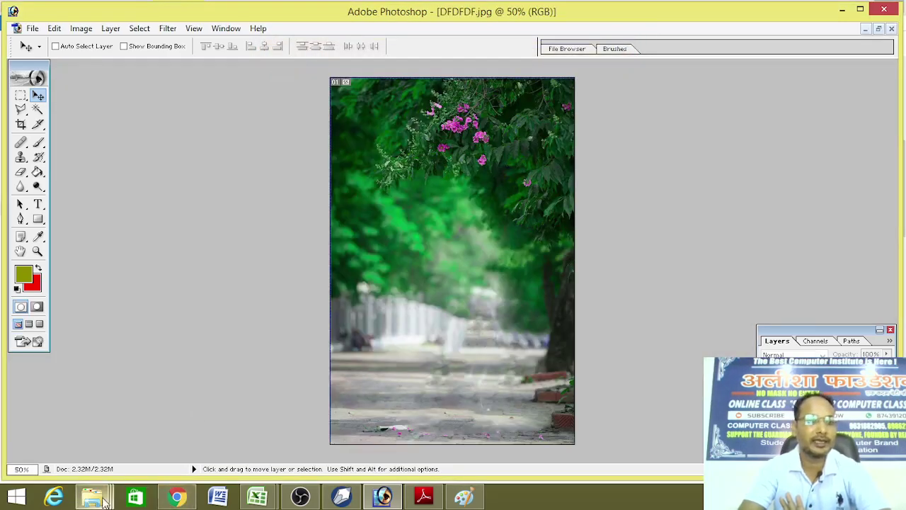
# - Copy the AF-removebg-preview file again from Downloads in File Explorer and try to paste it into DFDFDF.jpg in Photoshop
pyautogui.moveTo(95, 500)
pyautogui.click(101, 439)
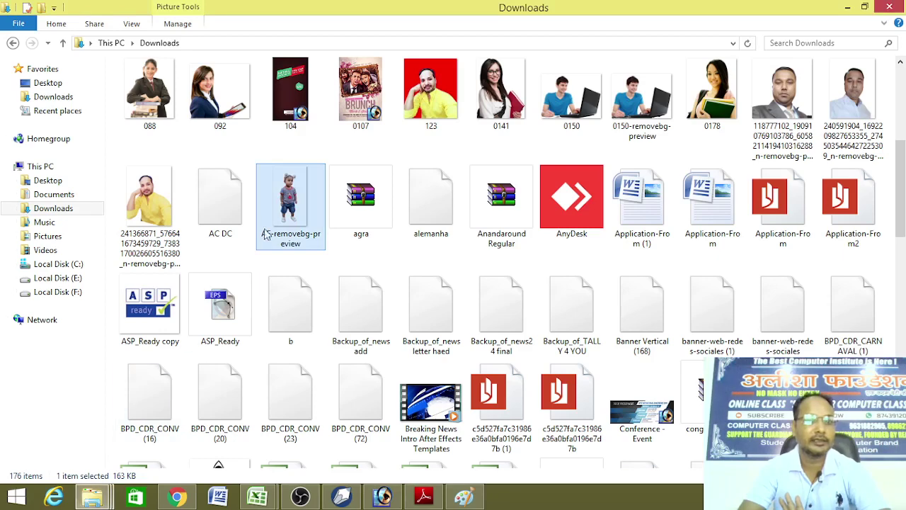
pyautogui.rightClick(288, 209)
pyautogui.click(329, 406)
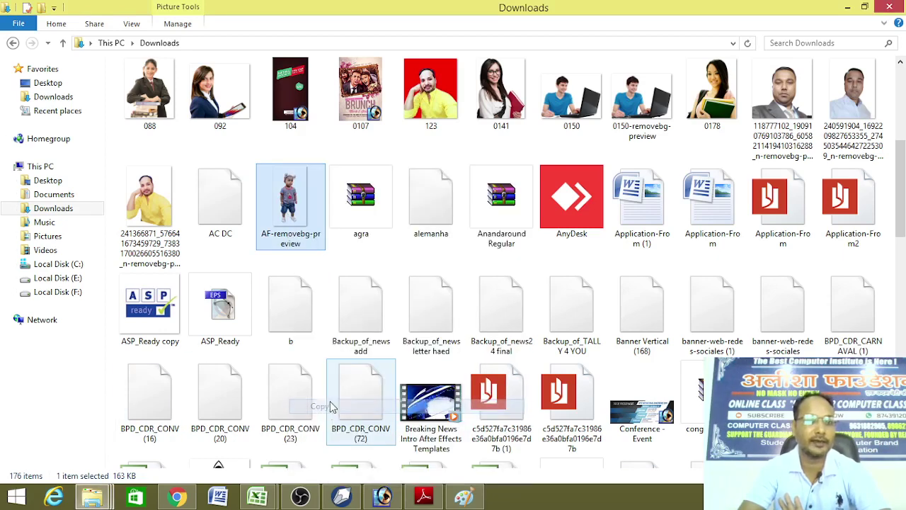
pyautogui.click(382, 495)
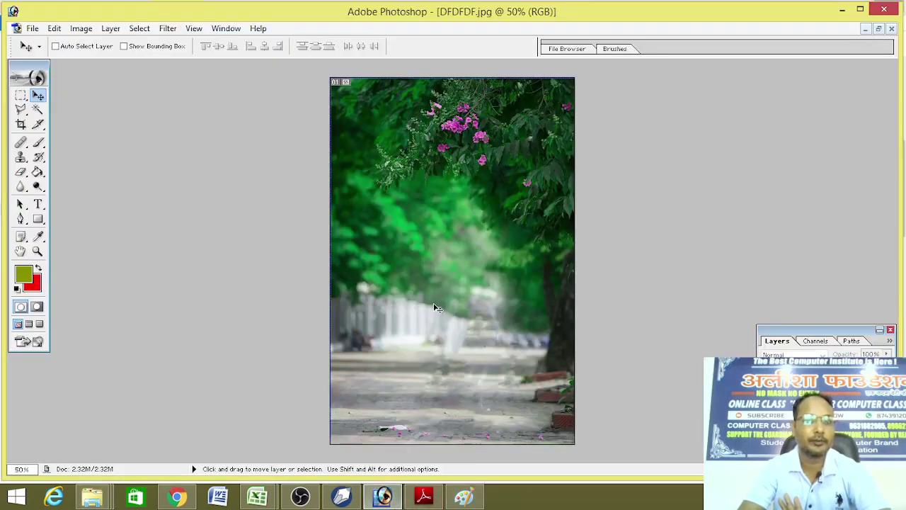
pyautogui.click(54, 28)
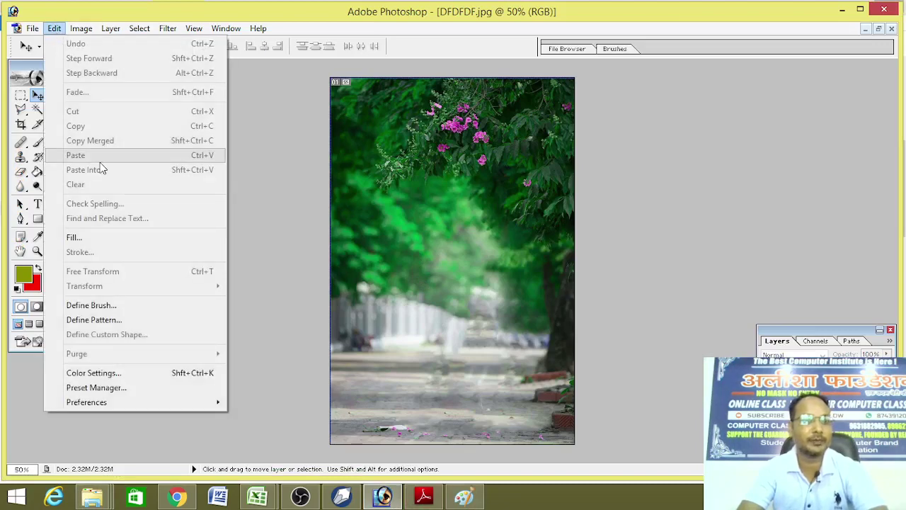
pyautogui.click(422, 266)
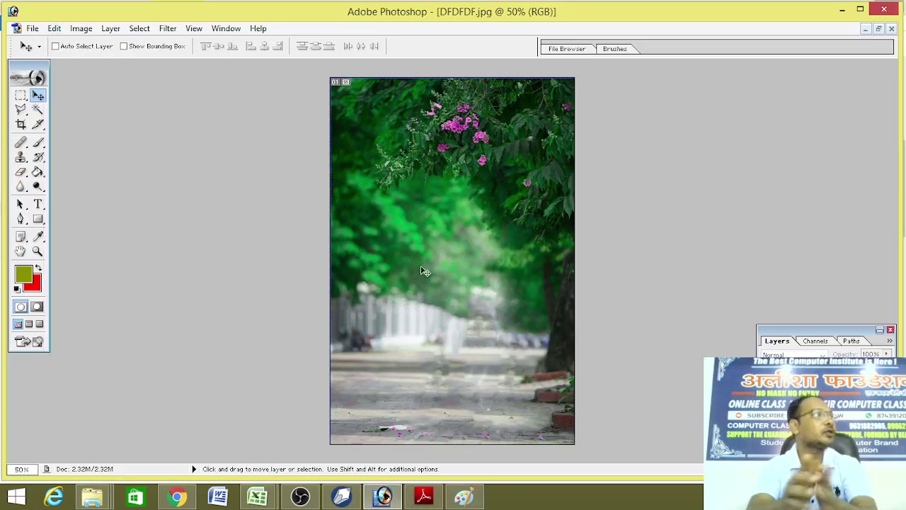
# - Open the cutout image AF-removebg-preview from the Downloads folder in Photoshop
pyautogui.click(33, 28)
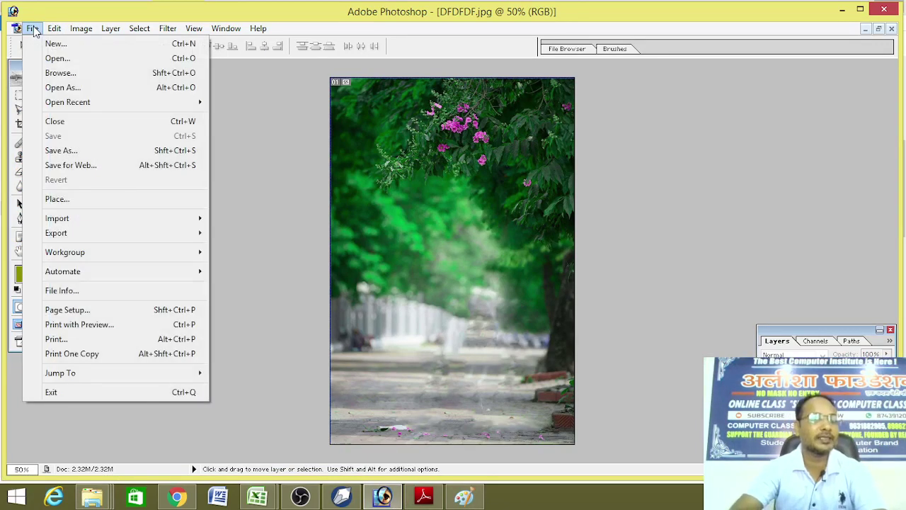
pyautogui.click(54, 58)
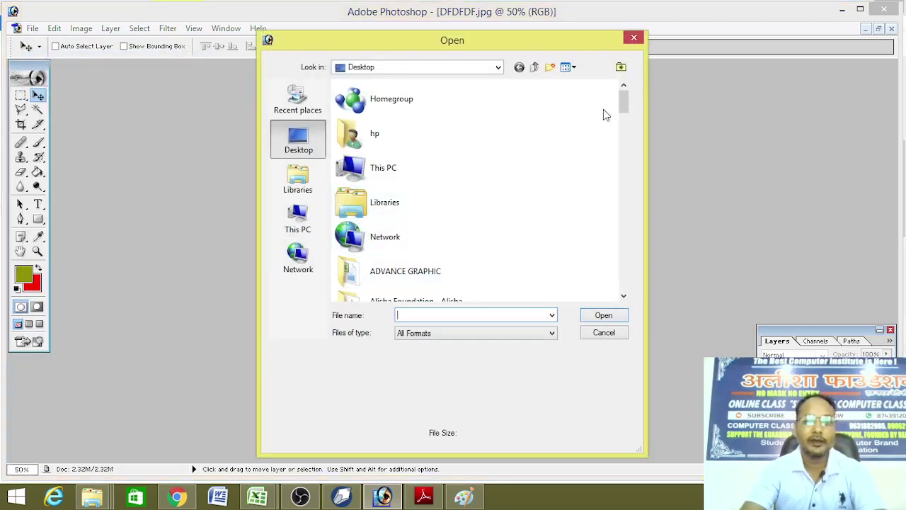
pyautogui.moveTo(624, 104); pyautogui.dragTo(624, 119)
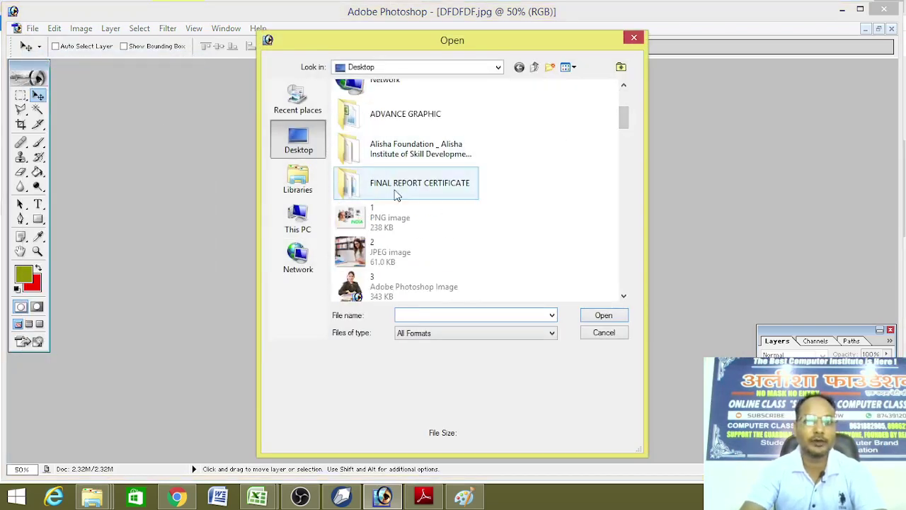
pyautogui.click(301, 219)
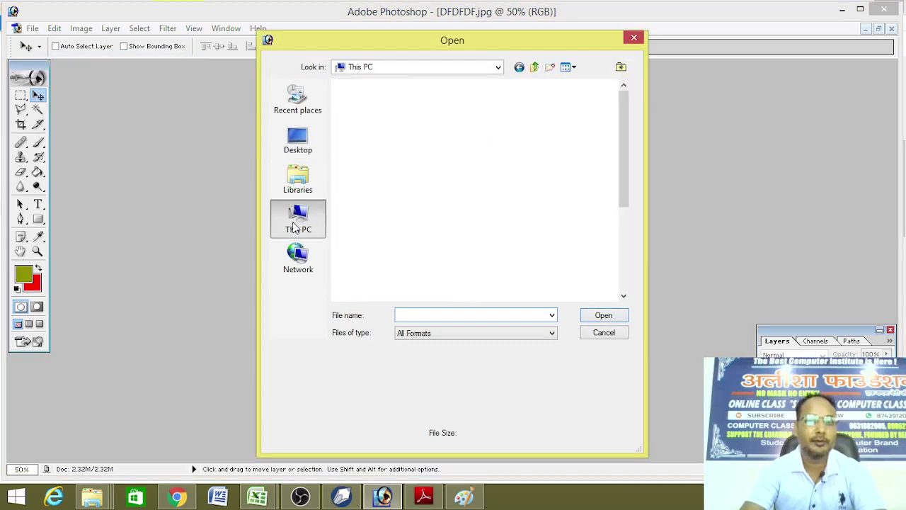
pyautogui.doubleClick(394, 182)
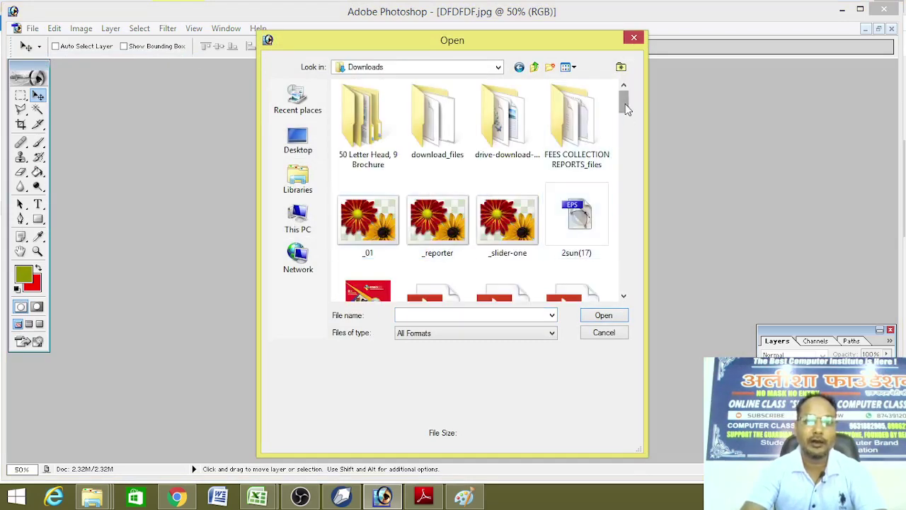
pyautogui.moveTo(626, 108); pyautogui.dragTo(627, 191)
pyautogui.click(517, 183)
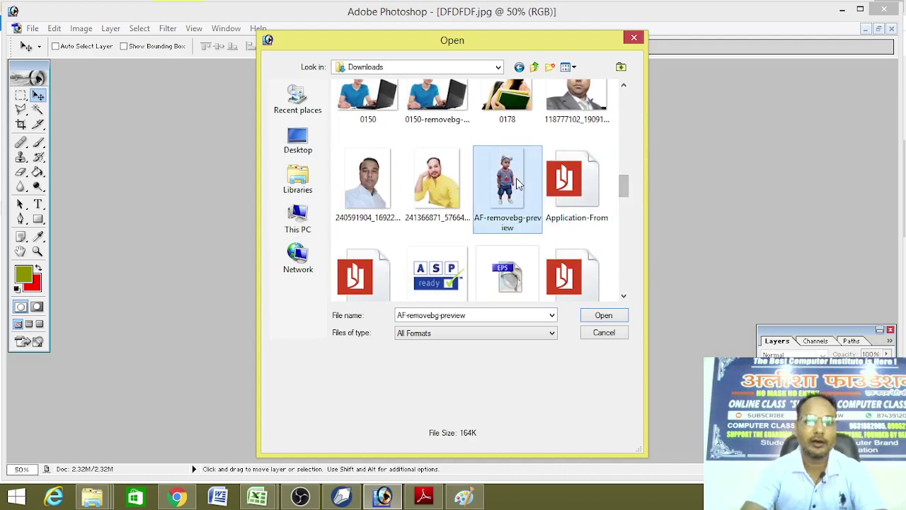
pyautogui.click(594, 318)
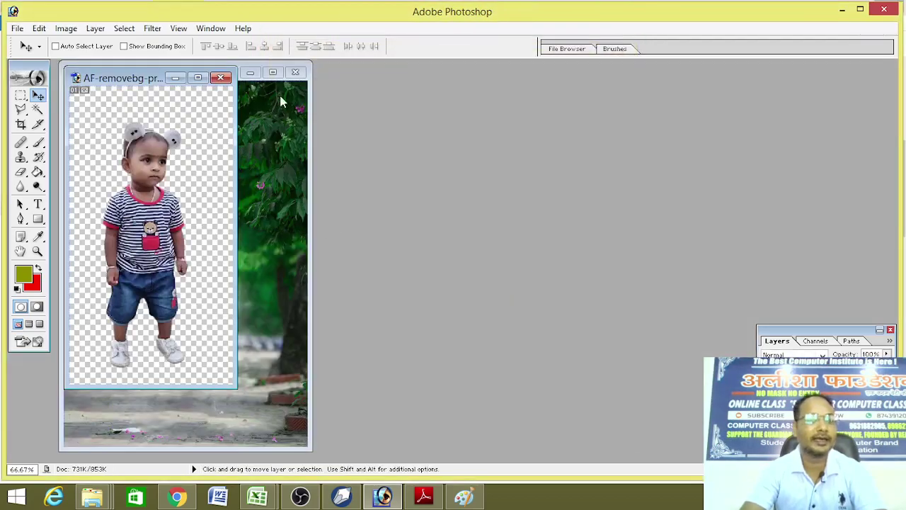
# - Arrange the cutout and DFDFDF.jpg document windows side by side so both images are fully visible
pyautogui.moveTo(141, 85); pyautogui.dragTo(511, 91)
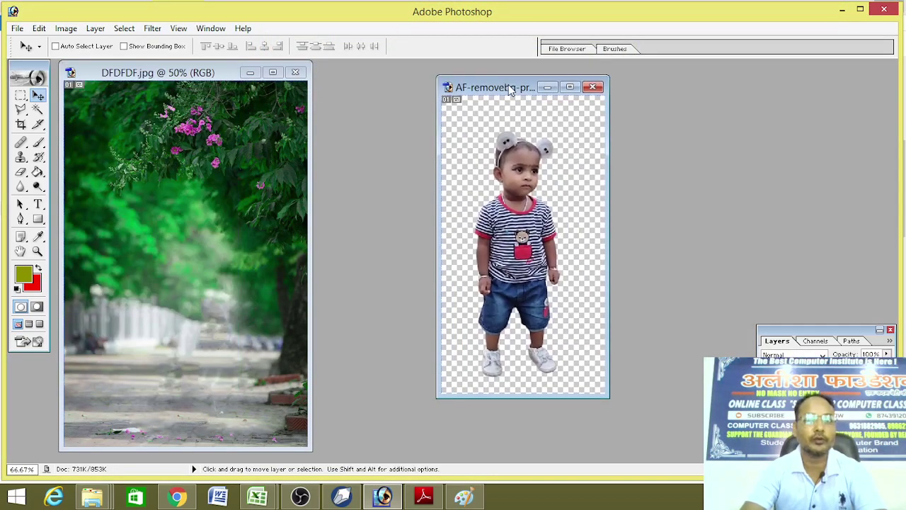
pyautogui.click(200, 92)
pyautogui.moveTo(210, 73); pyautogui.dragTo(277, 72)
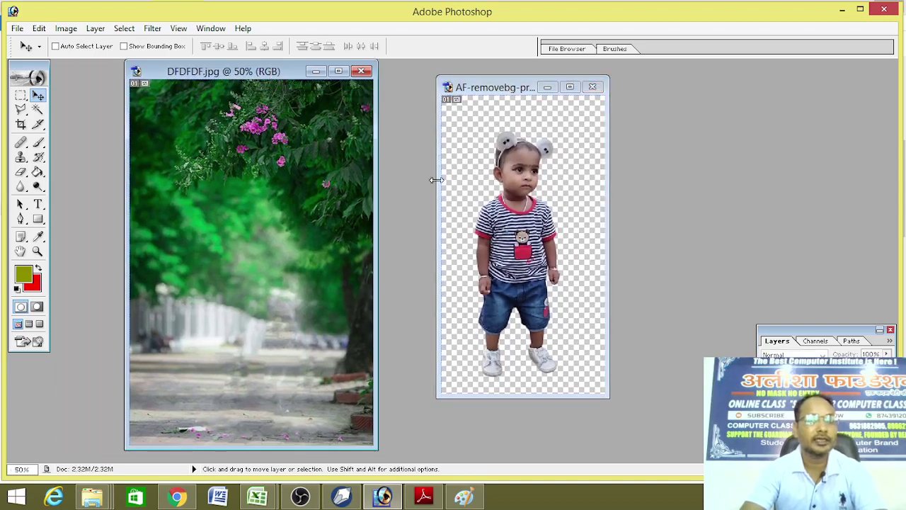
# - Copy the child cutout into the DFDFDF.jpg background with the Move tool and close the AF-removebg-preview document
pyautogui.click(495, 241)
pyautogui.moveTo(527, 223); pyautogui.dragTo(282, 294)
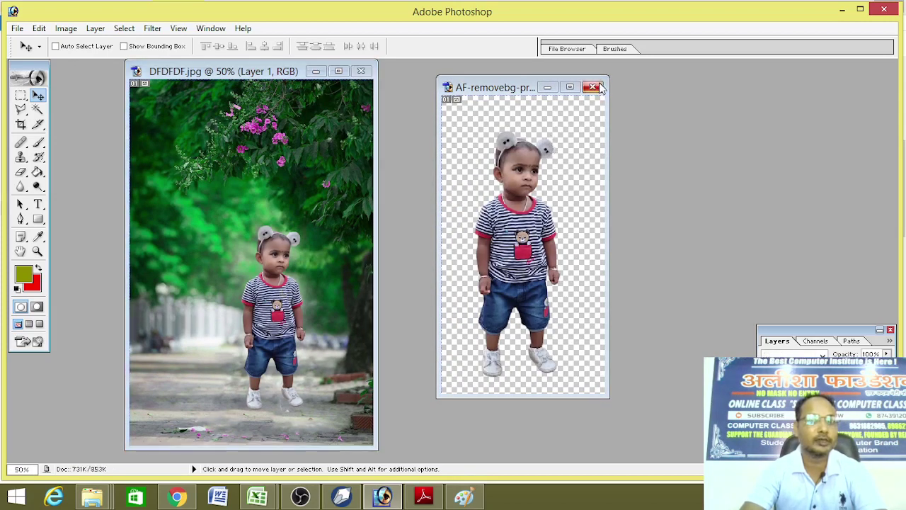
pyautogui.click(593, 87)
# - Maximize the DFDFDF.jpg document and reposition the child so it stands on the path near the lower-right tree
pyautogui.click(338, 70)
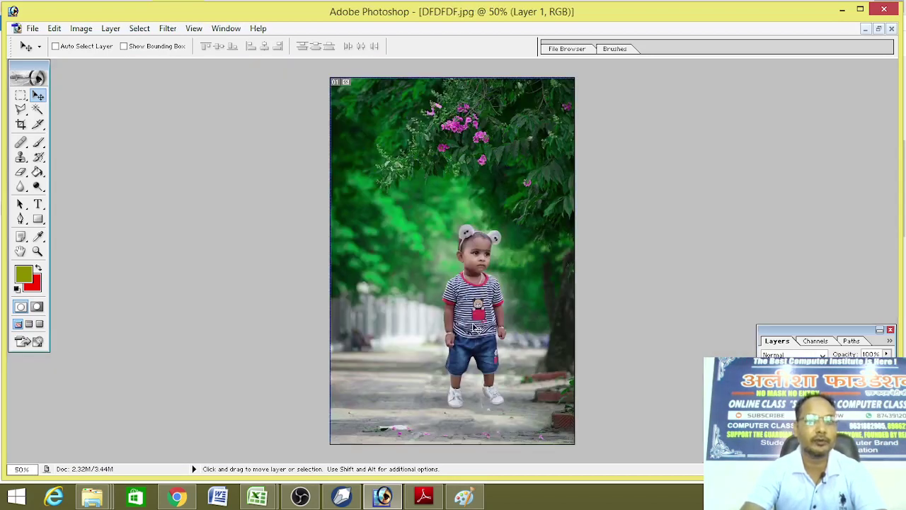
pyautogui.moveTo(477, 327); pyautogui.dragTo(420, 335)
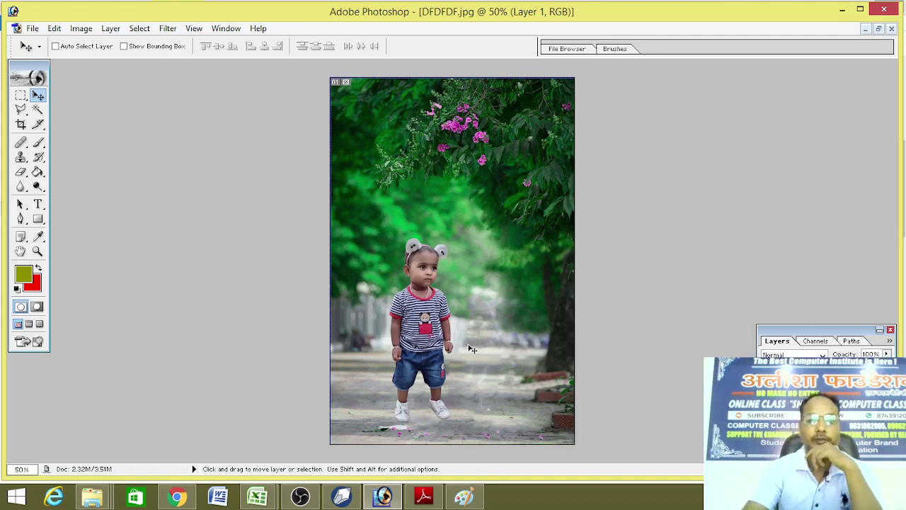
pyautogui.moveTo(435, 350); pyautogui.dragTo(502, 364)
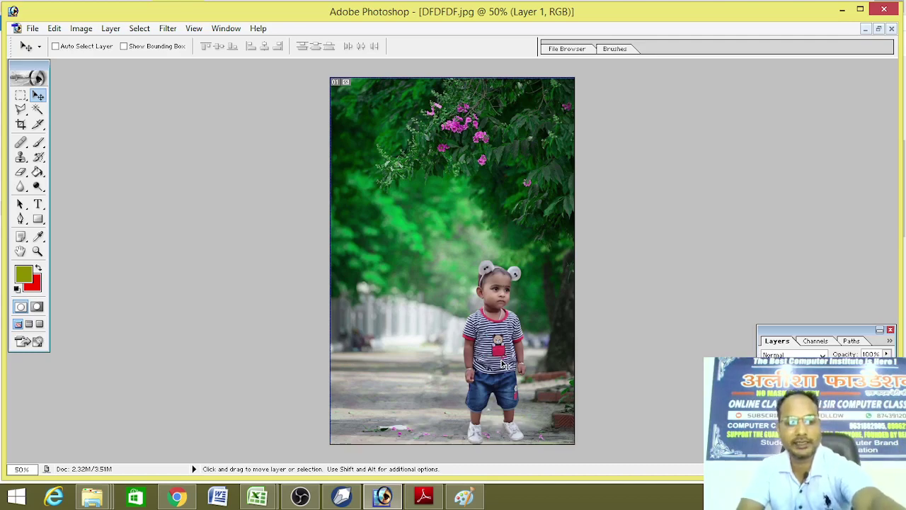
# - Try to enlarge the child layer with Free Transform to about 198% width and 145.6% height
pyautogui.hotkey('ctrl', 't')
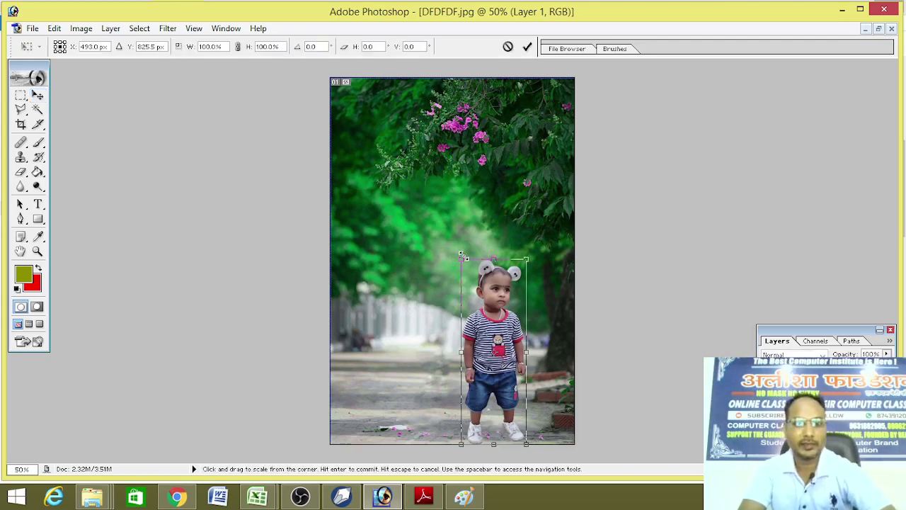
pyautogui.moveTo(456, 256); pyautogui.dragTo(391, 170)
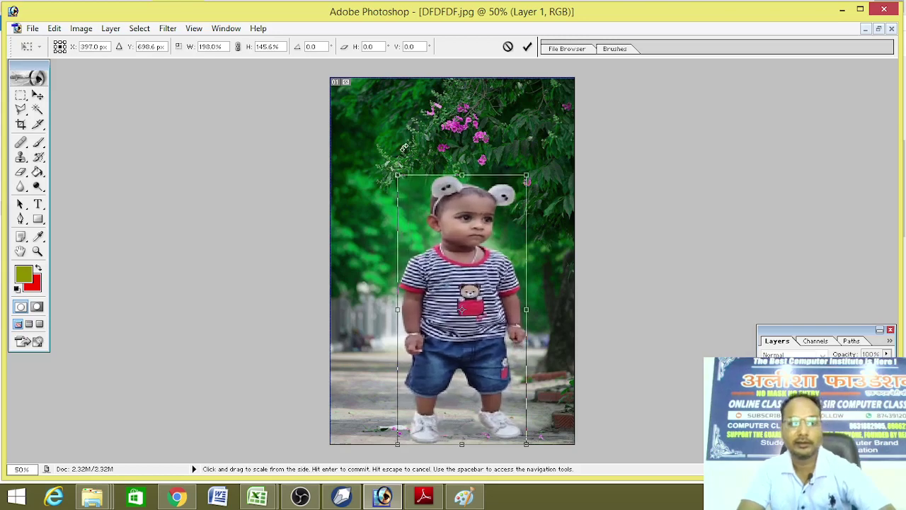
pyautogui.press('Return')
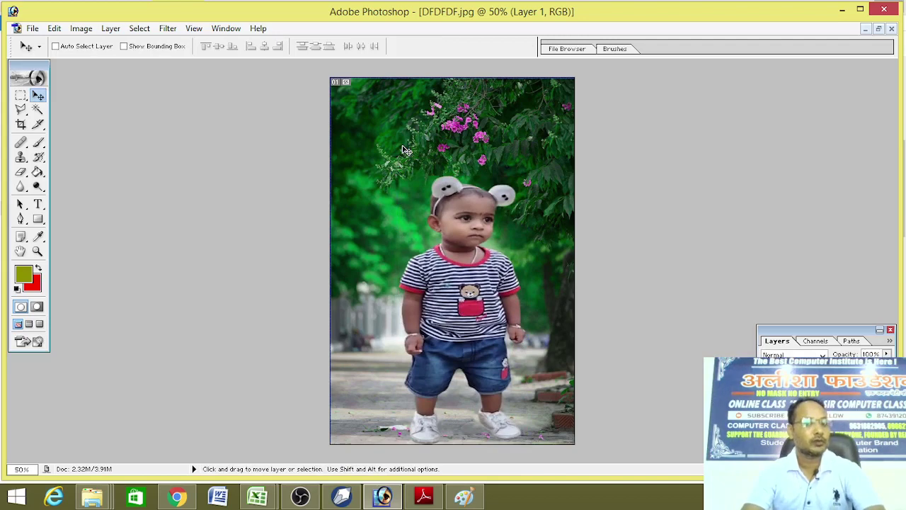
pyautogui.hotkey('ctrl', 'z')
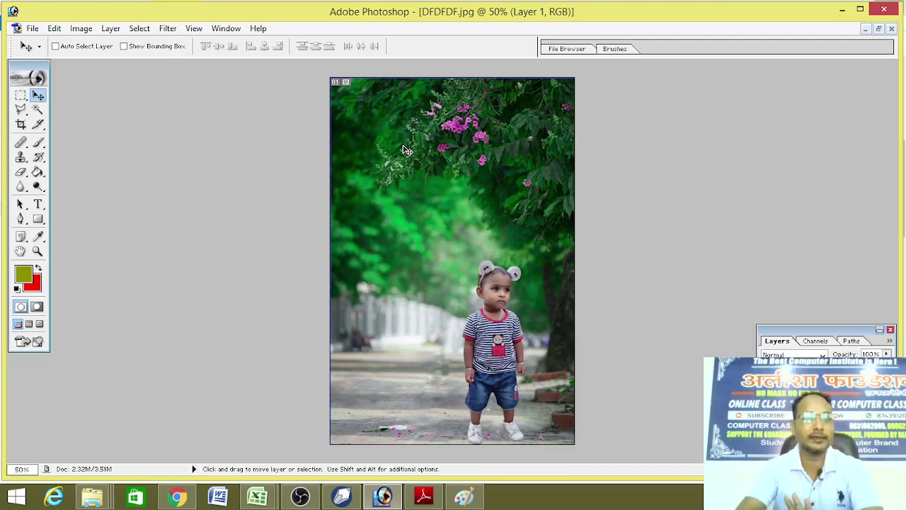
# - Adjust the child layer's Brightness/Contrast to brightness +17 and contrast +32
pyautogui.click(80, 28)
pyautogui.moveTo(121, 63)
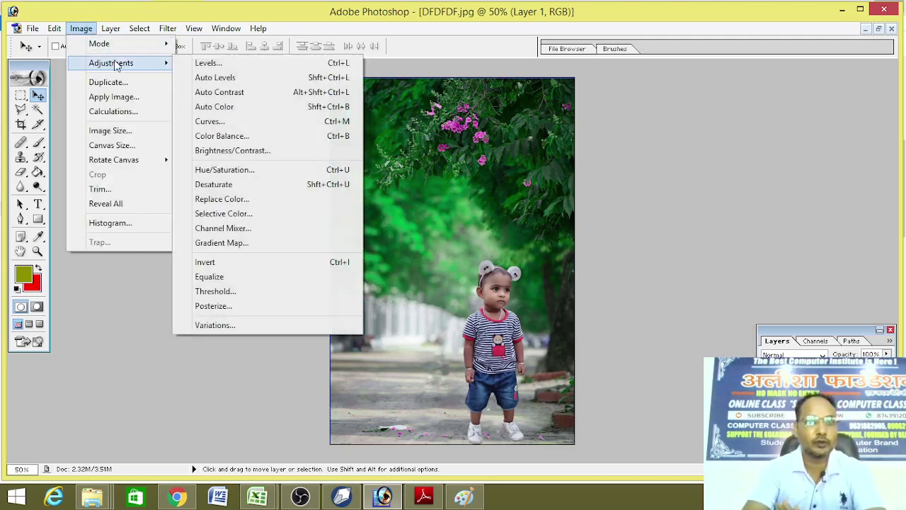
pyautogui.click(233, 151)
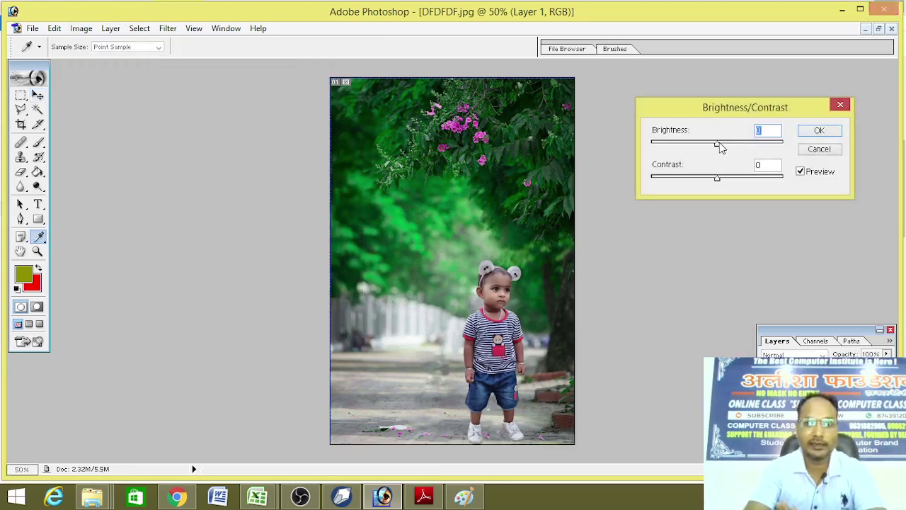
pyautogui.moveTo(720, 145); pyautogui.dragTo(744, 181)
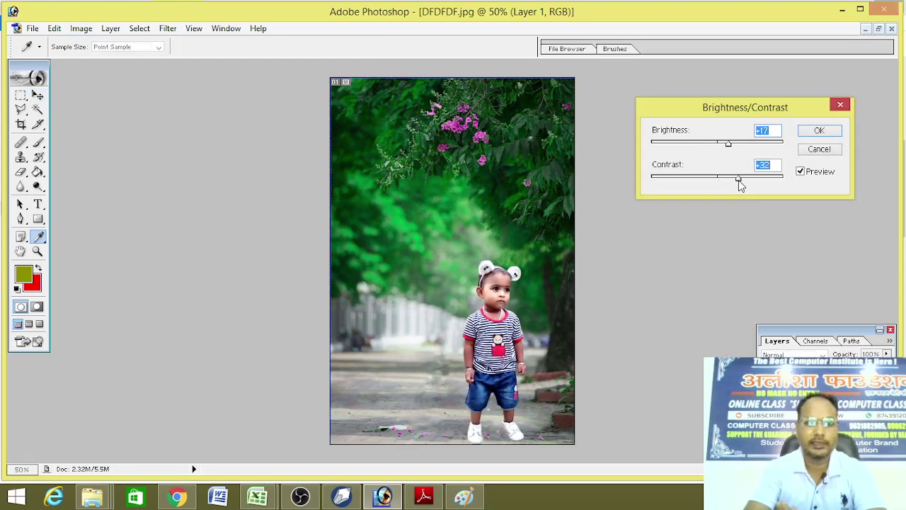
pyautogui.click(819, 132)
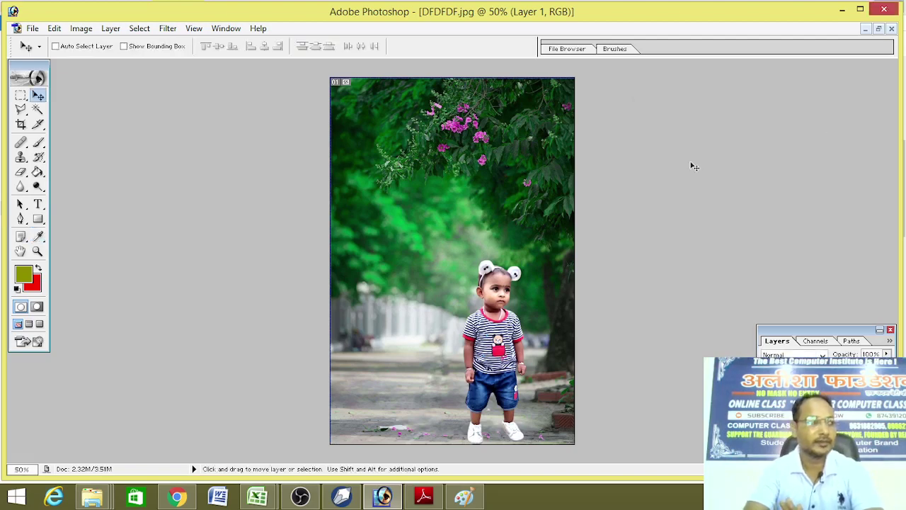
# - Save the composite to the Desktop as KUKU in Photoshop PSD format
pyautogui.click(33, 29)
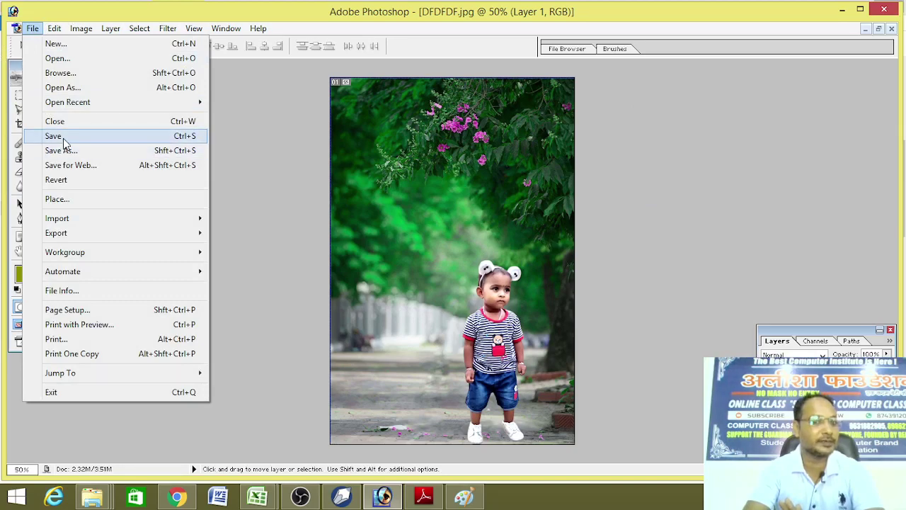
pyautogui.click(63, 138)
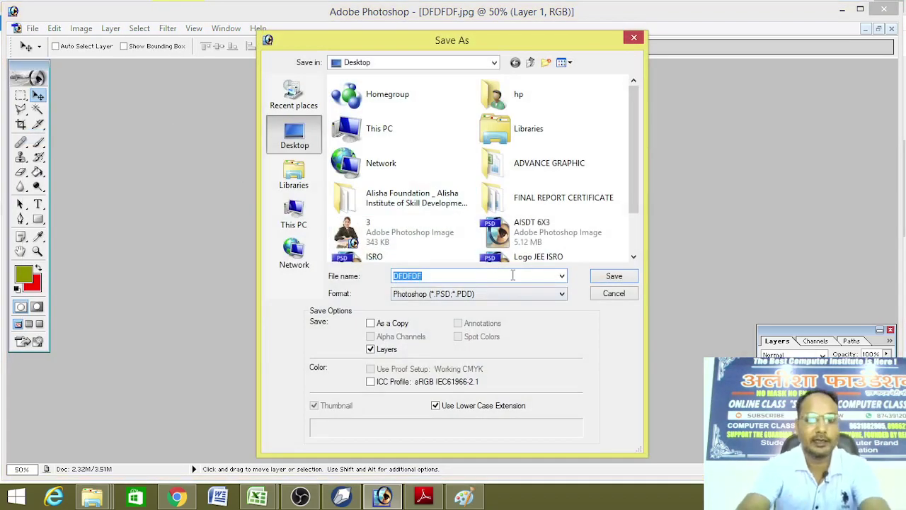
pyautogui.press('BackSpace')
pyautogui.write('KUK')
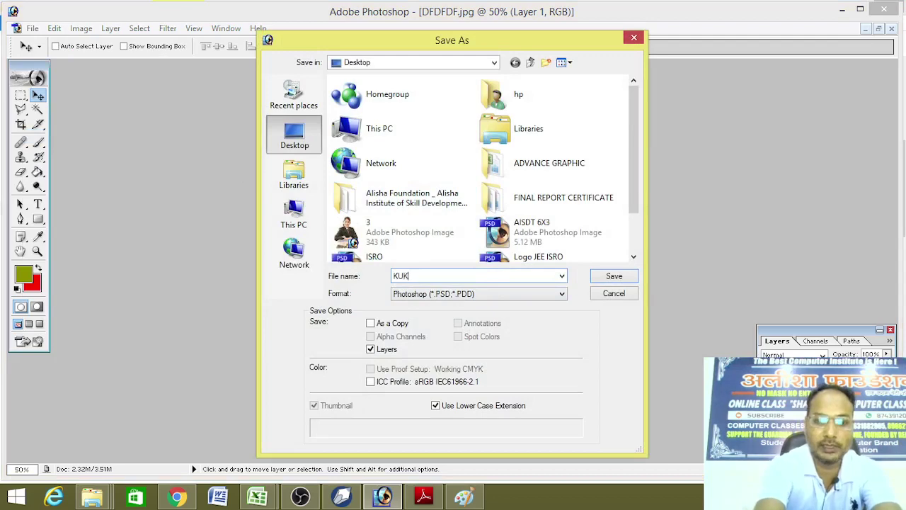
pyautogui.write('U')
pyautogui.click(599, 282)
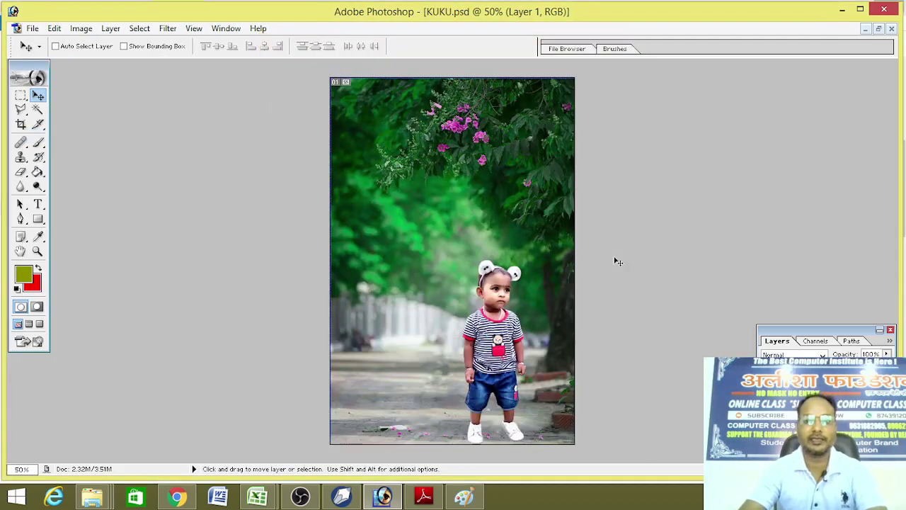
# - Close Photoshop and clear the open File Explorer windows to reach the desktop
pyautogui.click(884, 8)
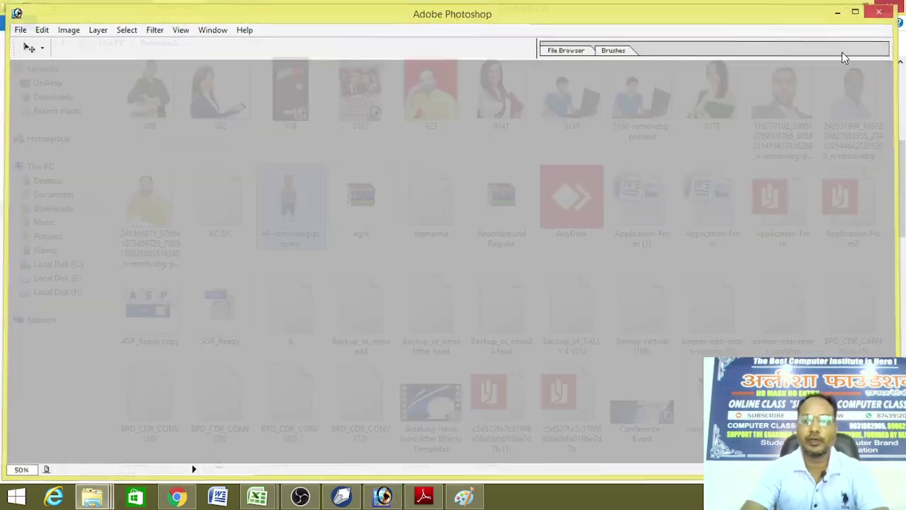
pyautogui.hotkey('alt', 'Left')
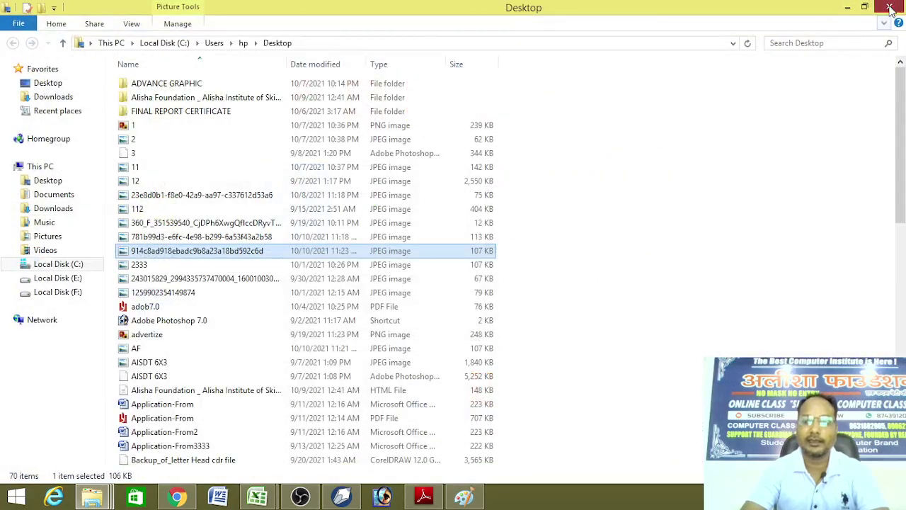
pyautogui.click(848, 7)
pyautogui.click(841, 7)
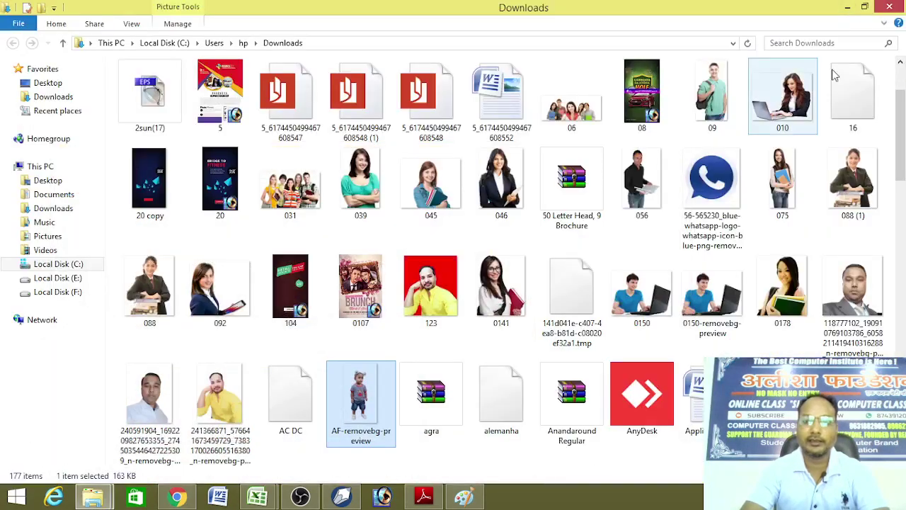
pyautogui.click(889, 7)
pyautogui.click(889, 7)
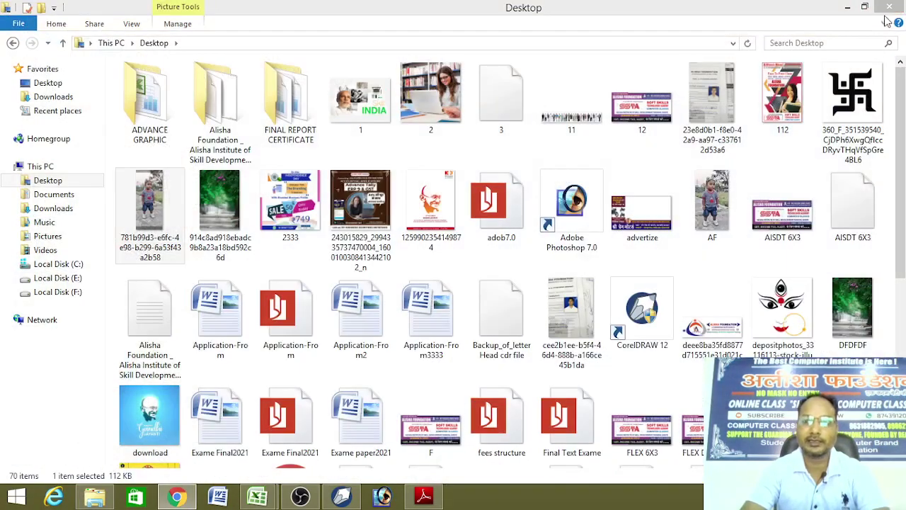
pyautogui.click(889, 7)
# - Turn on the display of desktop icons
pyautogui.rightClick(657, 123)
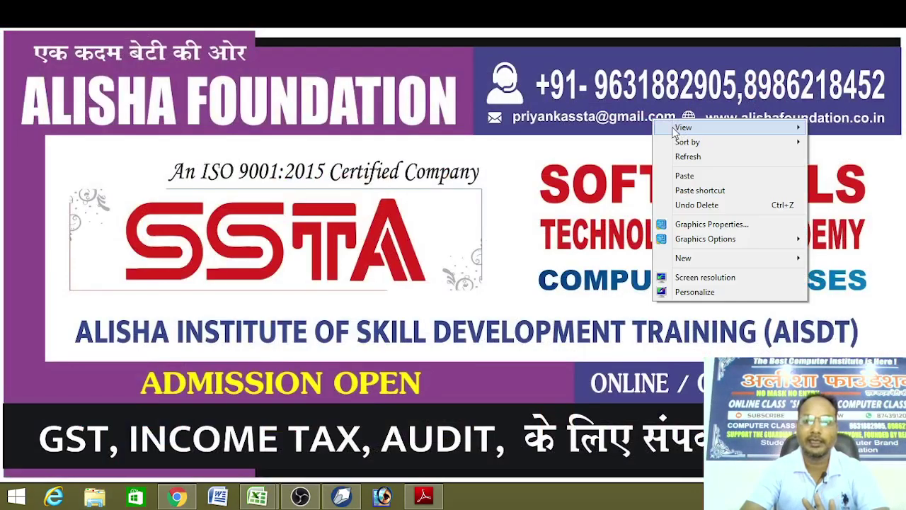
pyautogui.moveTo(676, 131)
pyautogui.click(595, 209)
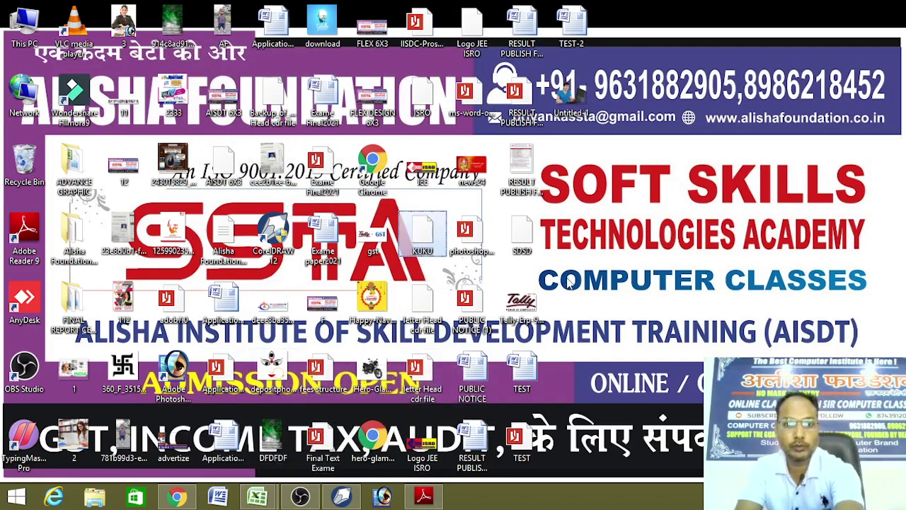
# - Open KUKU from the desktop in Photoshop and save it to the Desktop in JPEG format as KUKU copy.jpg
pyautogui.doubleClick(424, 248)
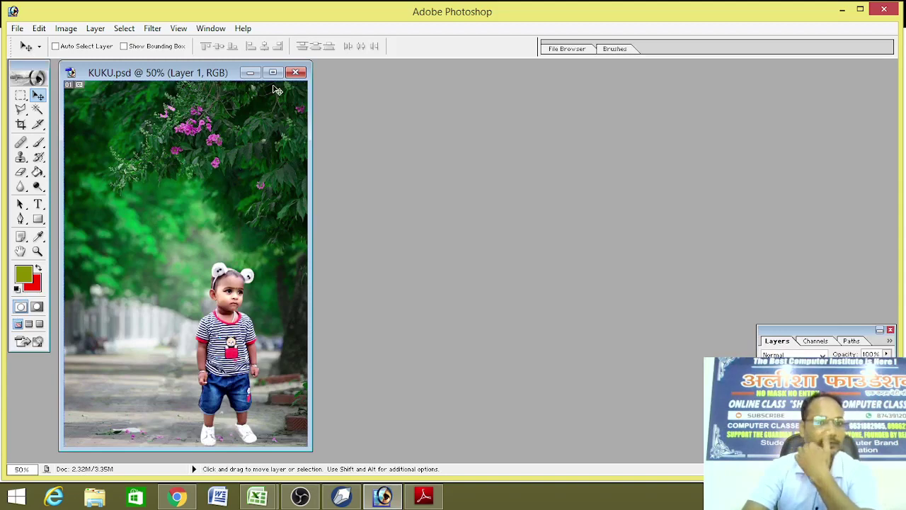
pyautogui.click(273, 72)
pyautogui.click(31, 28)
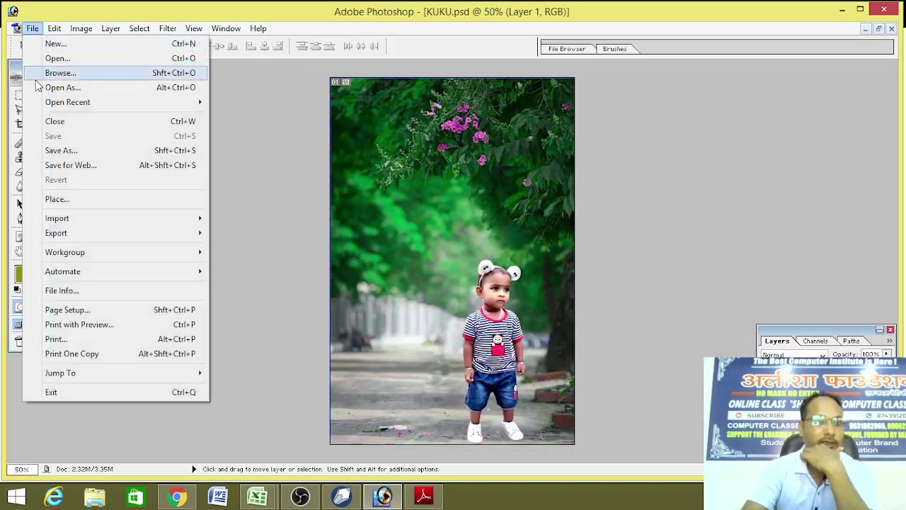
pyautogui.click(58, 148)
pyautogui.click(460, 298)
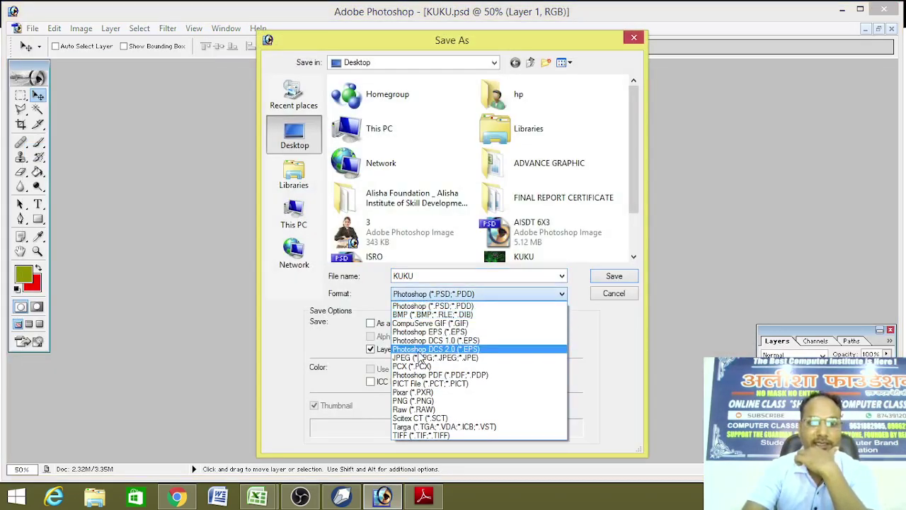
pyautogui.click(457, 354)
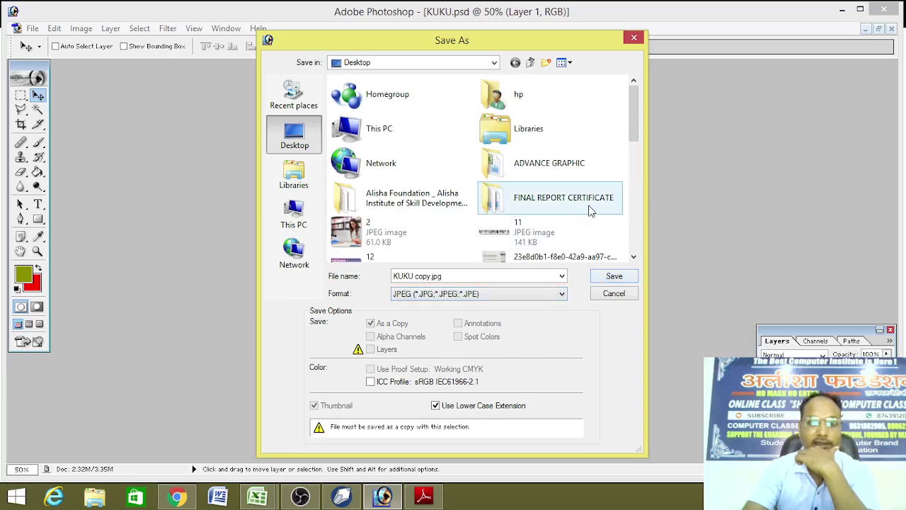
pyautogui.moveTo(634, 136); pyautogui.dragTo(639, 248)
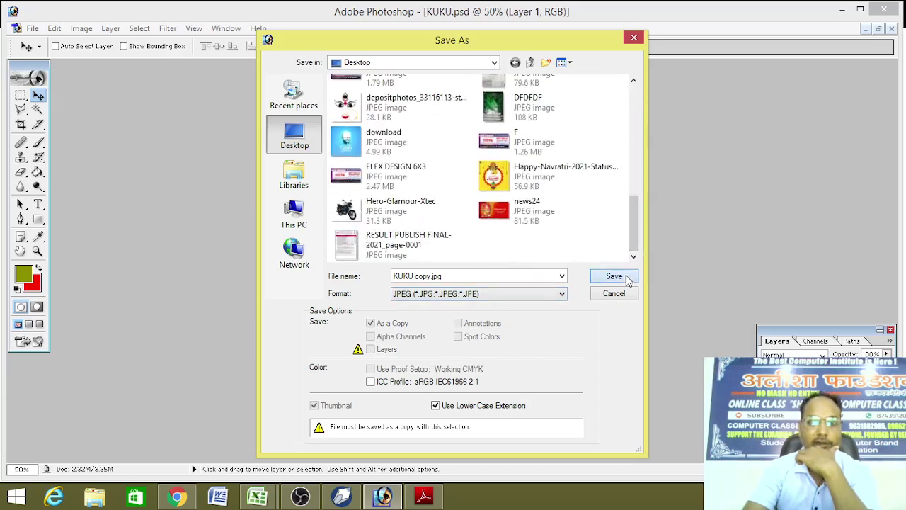
pyautogui.click(626, 276)
pyautogui.click(541, 161)
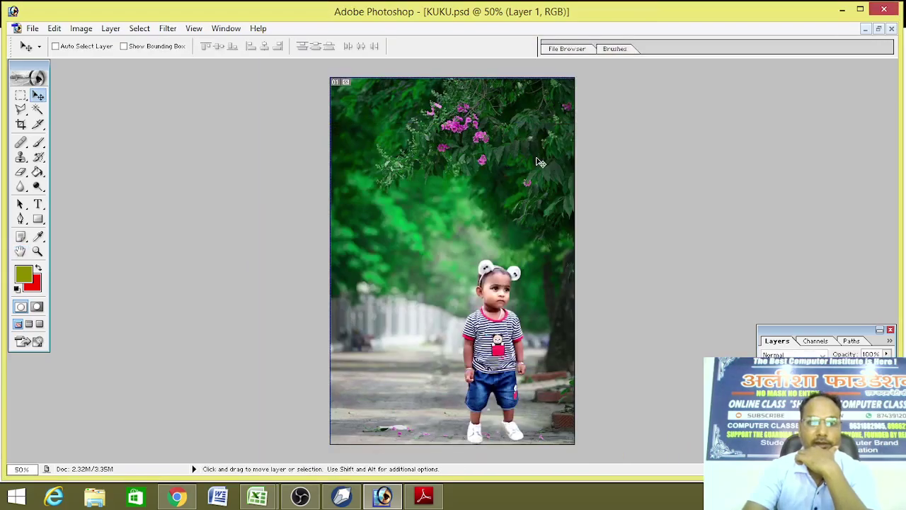
# - Minimize Photoshop and view the KUKU copy image from the desktop in Windows Photo Viewer
pyautogui.click(842, 12)
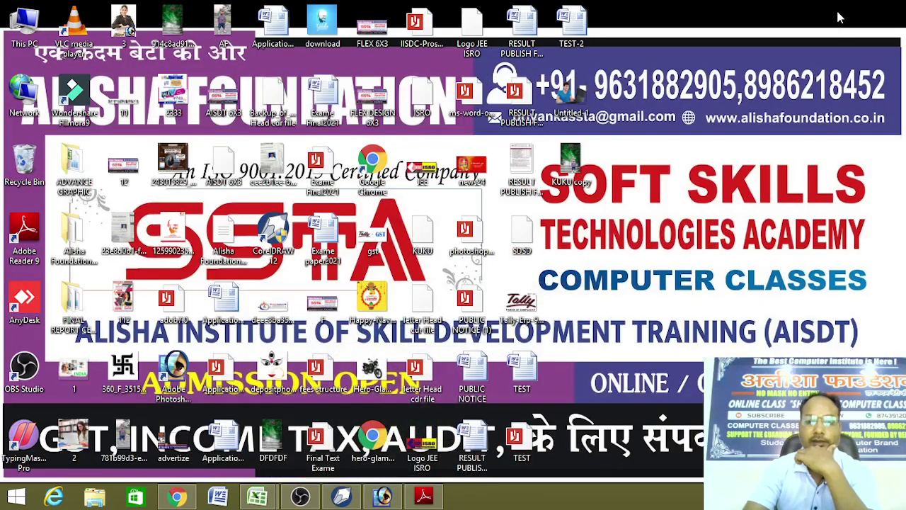
pyautogui.doubleClick(571, 169)
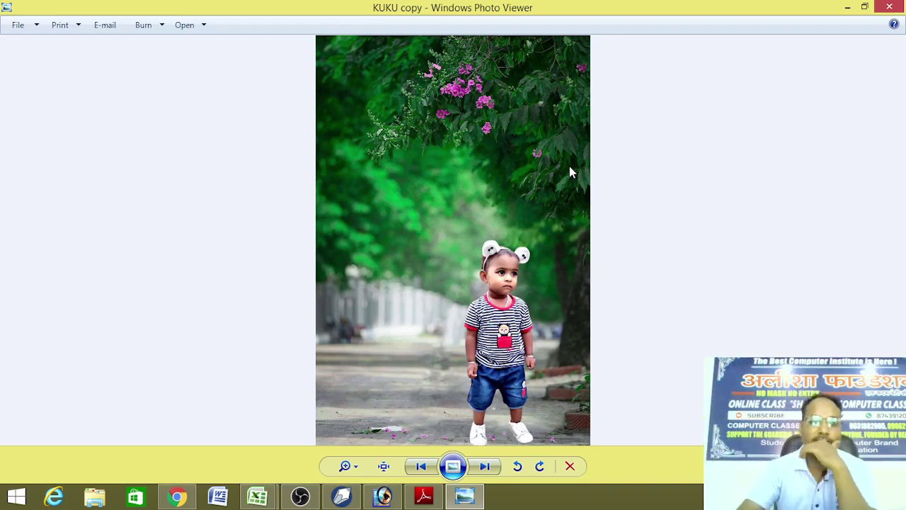
# - Switch to Facebook in Chrome and start a new photo story with the KUKU copy image from the Desktop
pyautogui.click(177, 496)
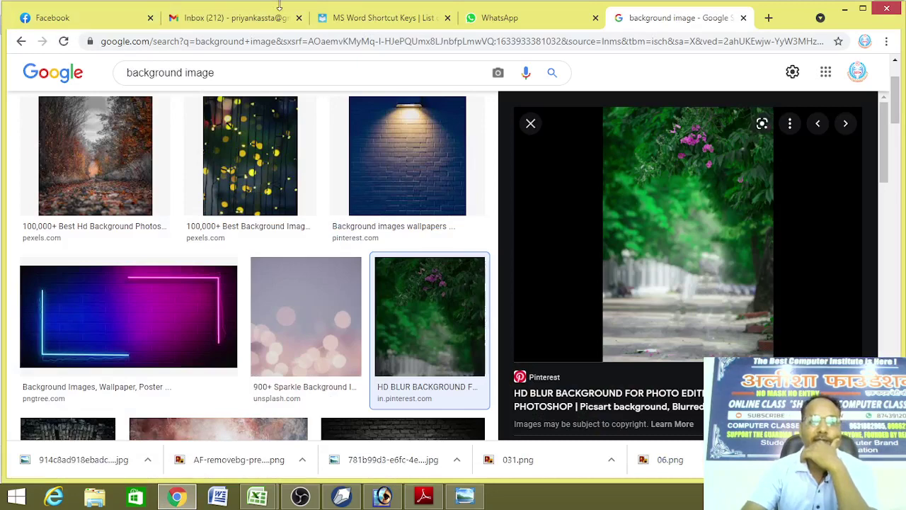
pyautogui.click(97, 21)
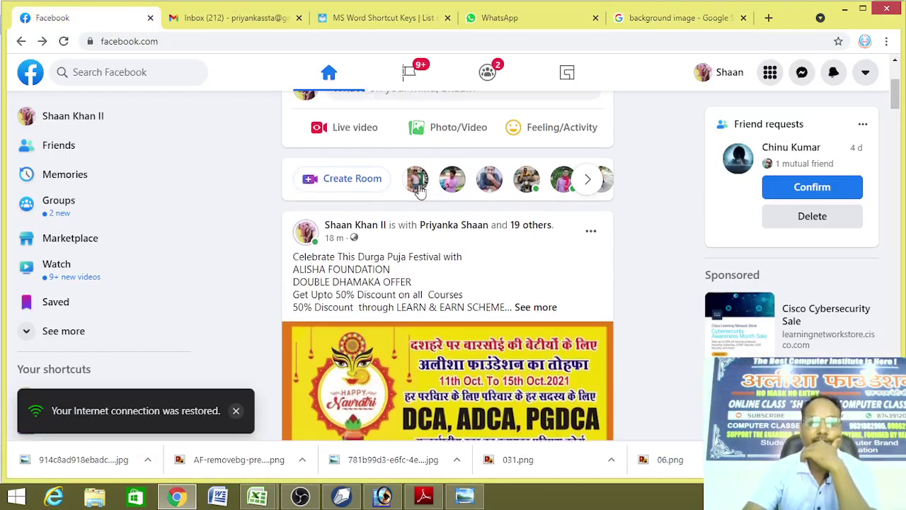
pyautogui.scroll(3, 420, 192)
pyautogui.scroll(-1, 354, 203)
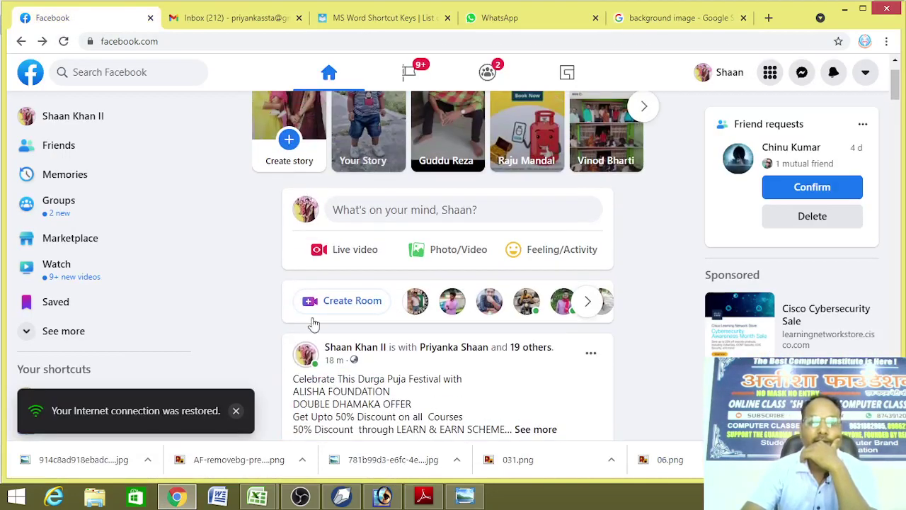
pyautogui.scroll(1, 296, 149)
pyautogui.click(296, 149)
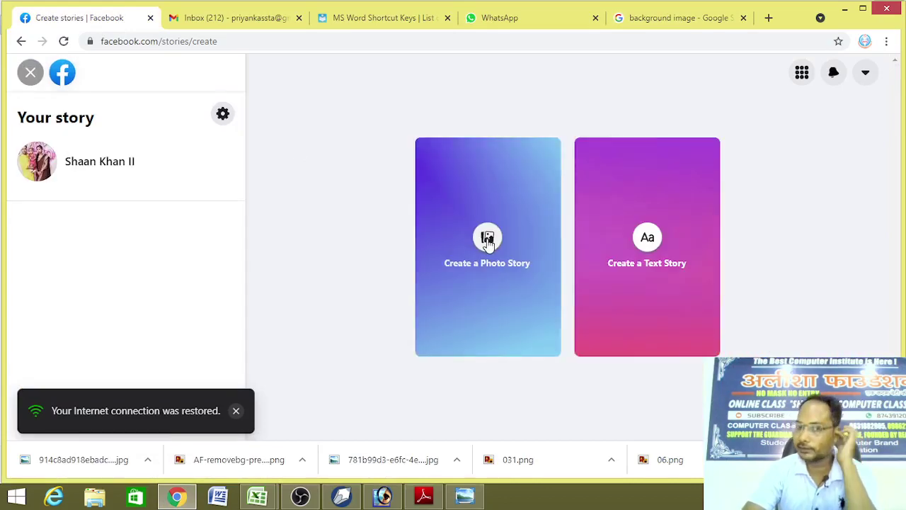
pyautogui.click(488, 239)
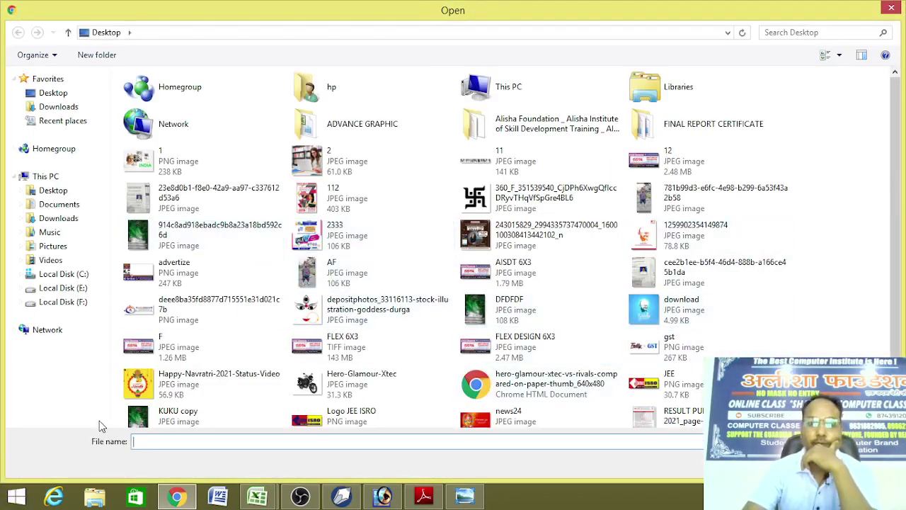
pyautogui.click(163, 418)
pyautogui.press('Return')
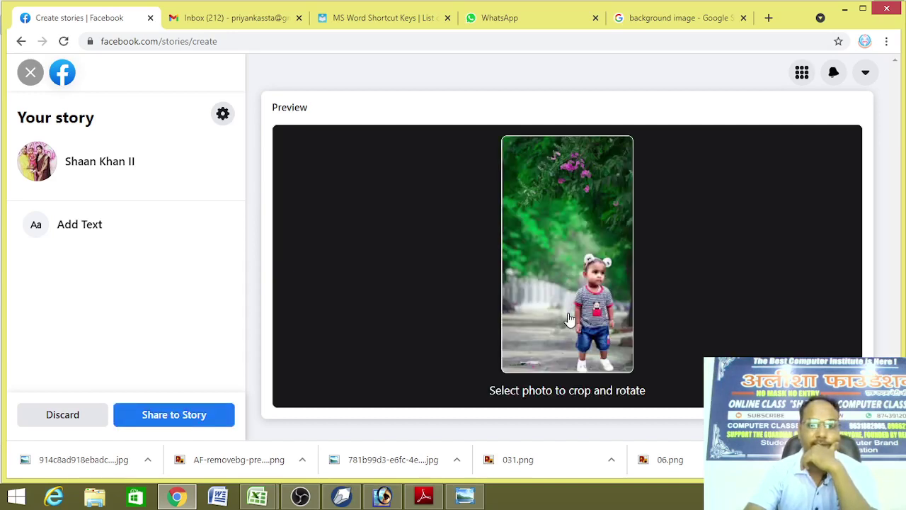
# - Scale the photo down slightly in the story preview and share it to the story
pyautogui.click(547, 330)
pyautogui.moveTo(529, 390); pyautogui.dragTo(520, 397)
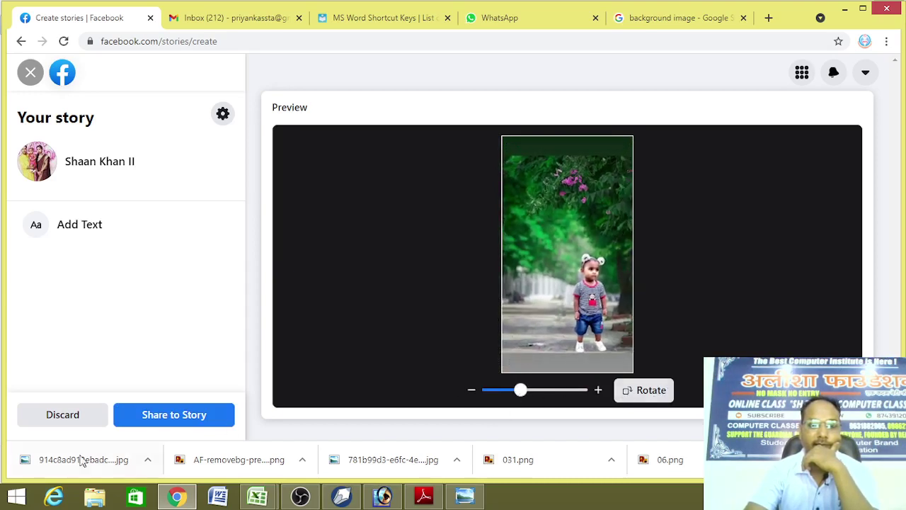
pyautogui.click(209, 414)
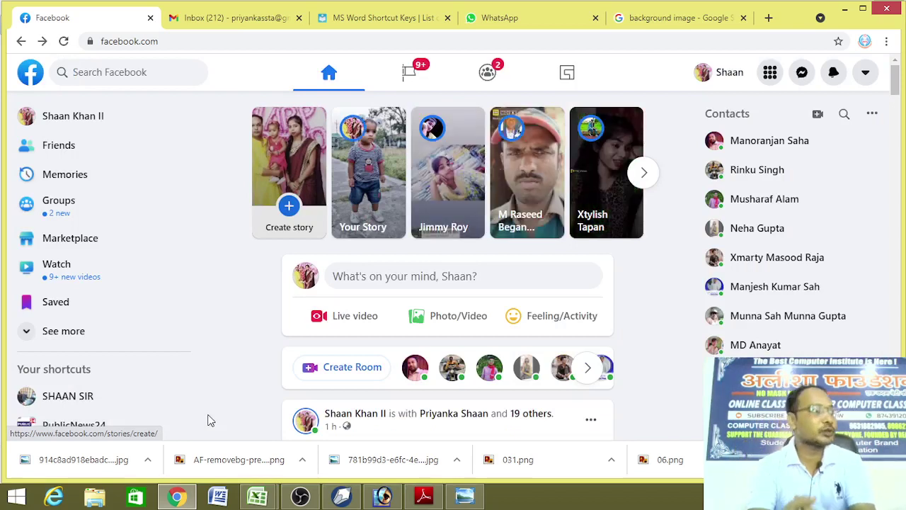
# - Close KUKU.psd in Photoshop, and close the background image search page in Chrome
pyautogui.click(382, 496)
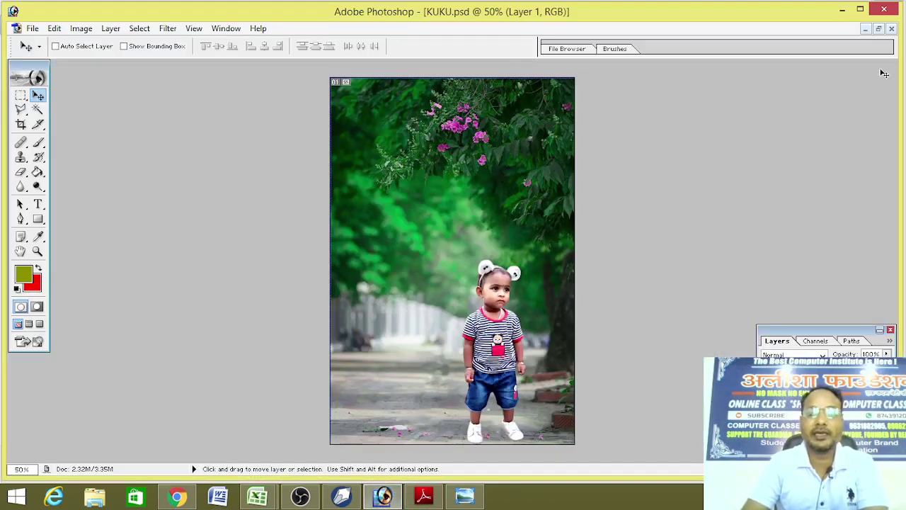
pyautogui.click(892, 29)
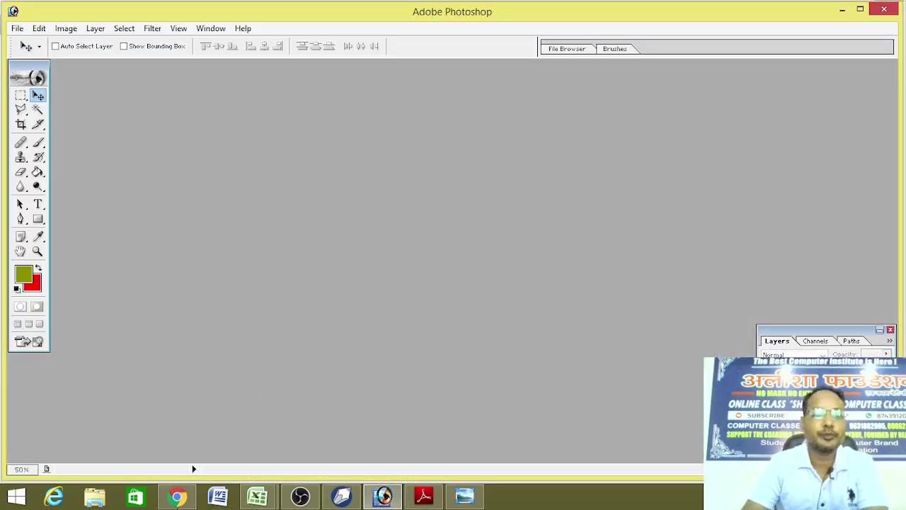
pyautogui.click(177, 495)
pyautogui.click(669, 17)
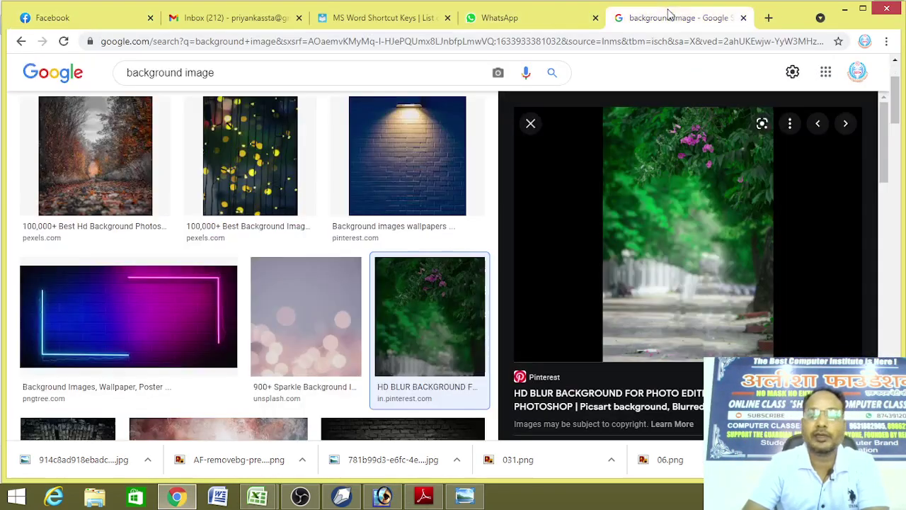
pyautogui.click(742, 18)
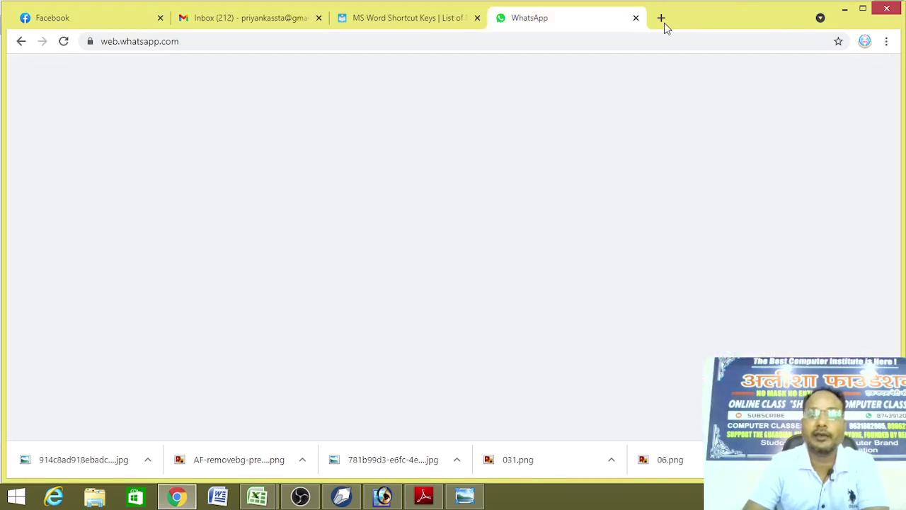
# - Search Google for bg remover in a new browser tab
pyautogui.click(662, 20)
pyautogui.click(386, 287)
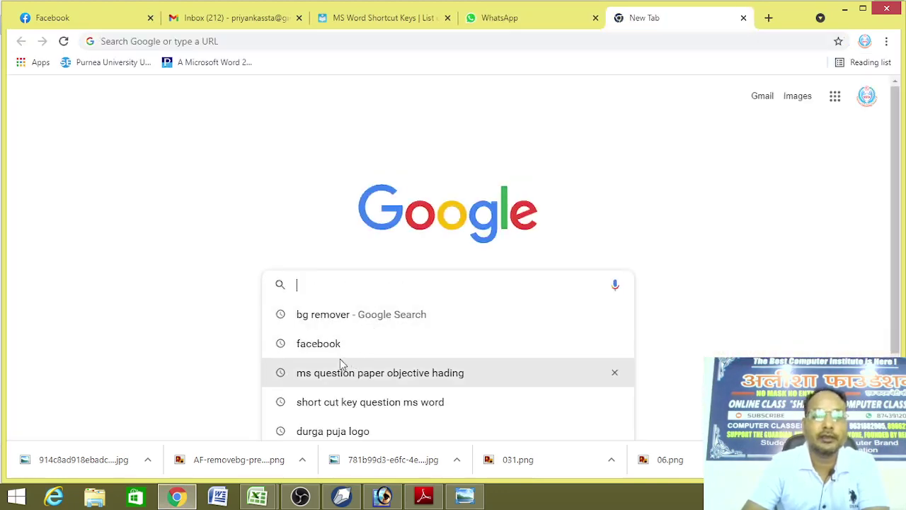
pyautogui.click(330, 315)
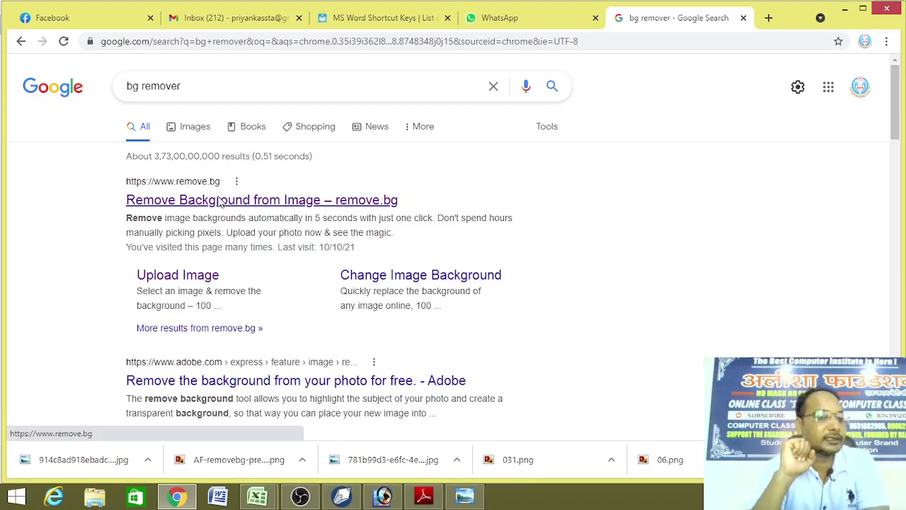
# - Find the man's portrait with the cyan background in the open WhatsApp chat and save the image to the Desktop
pyautogui.click(512, 17)
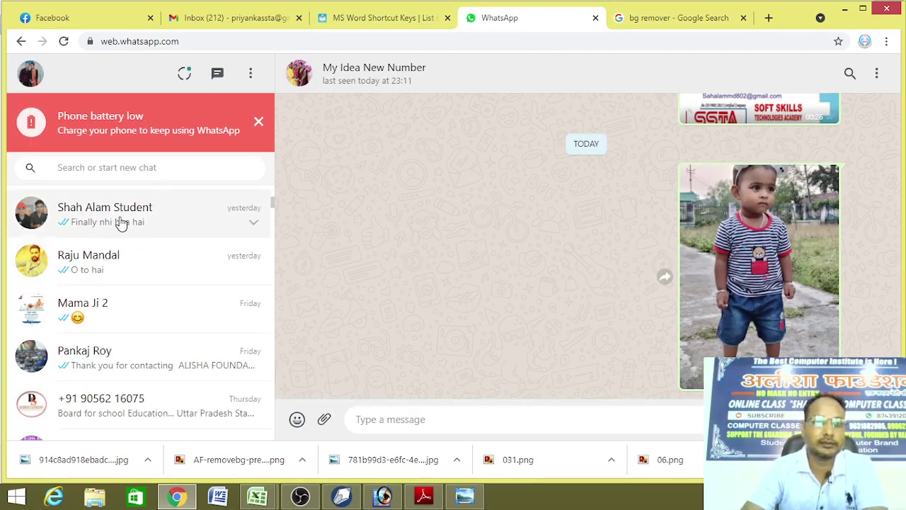
pyautogui.click(259, 125)
pyautogui.scroll(-2, 115, 283)
pyautogui.scroll(4, 117, 282)
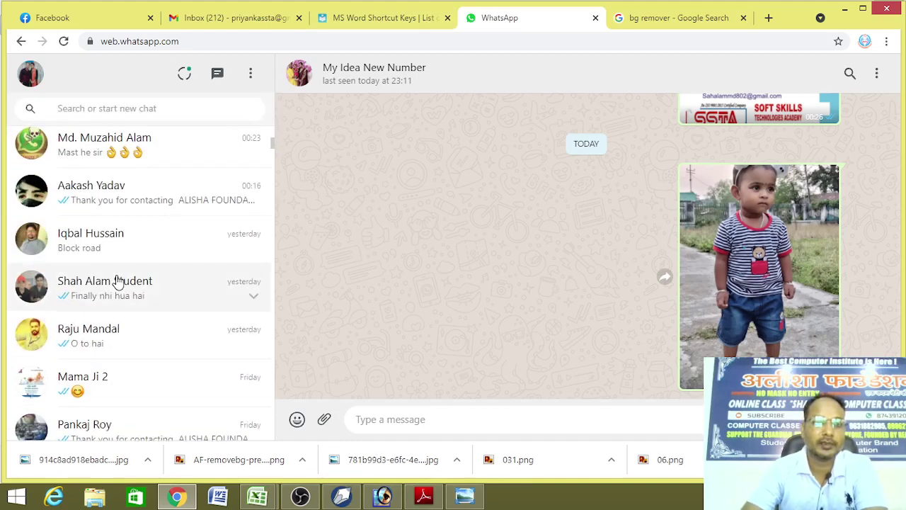
pyautogui.scroll(10, 793, 290)
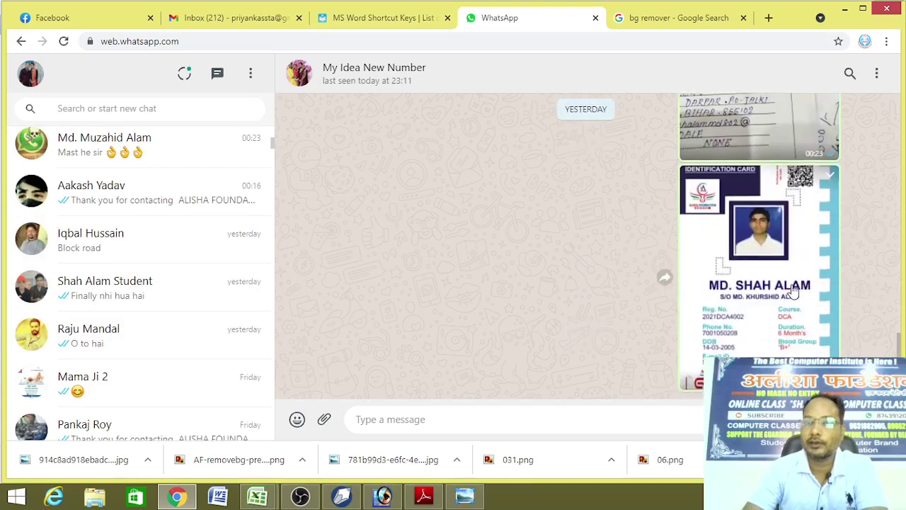
pyautogui.scroll(6, 793, 293)
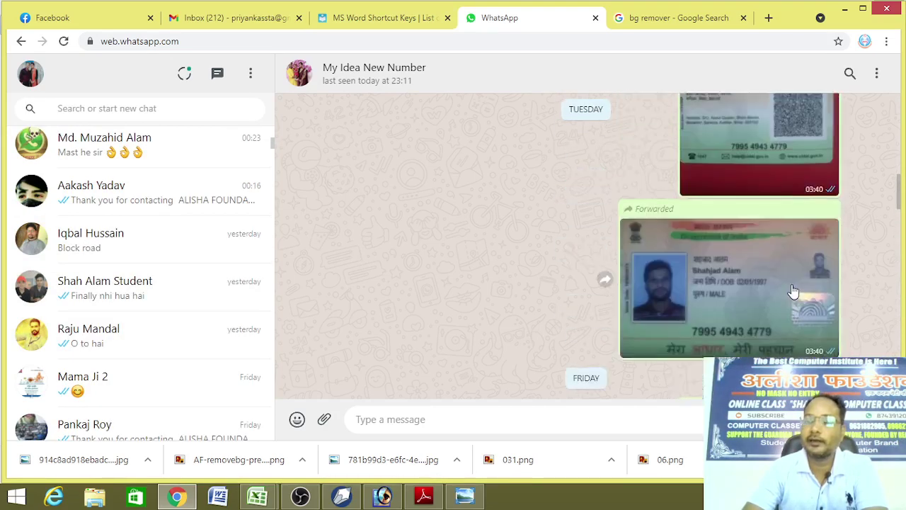
pyautogui.click(732, 300)
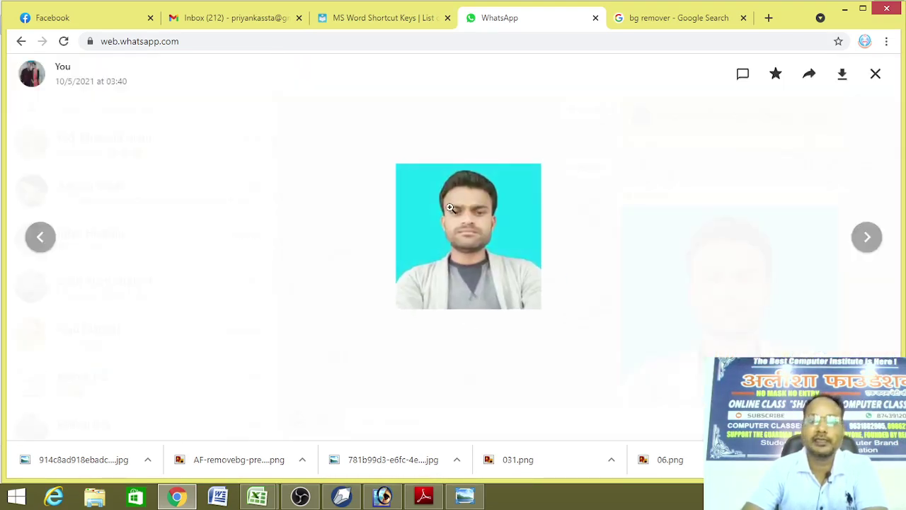
pyautogui.rightClick(451, 211)
pyautogui.click(512, 235)
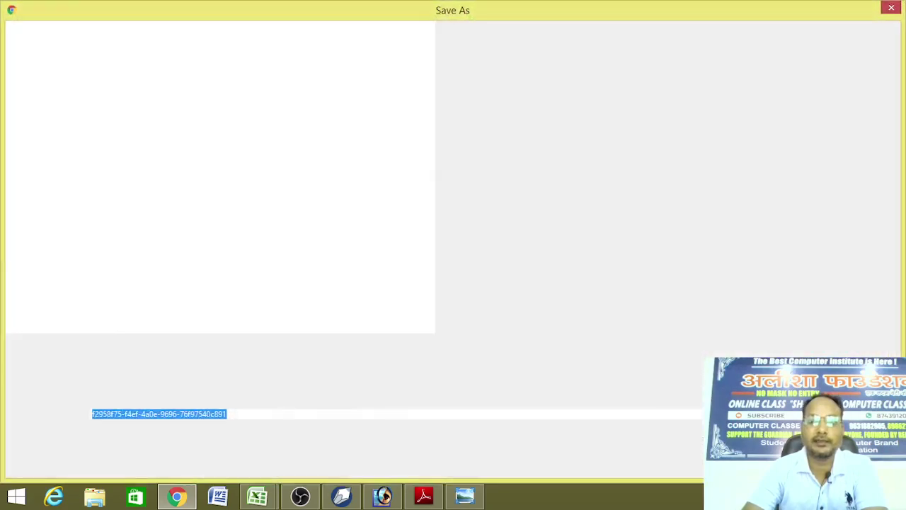
pyautogui.press('Return')
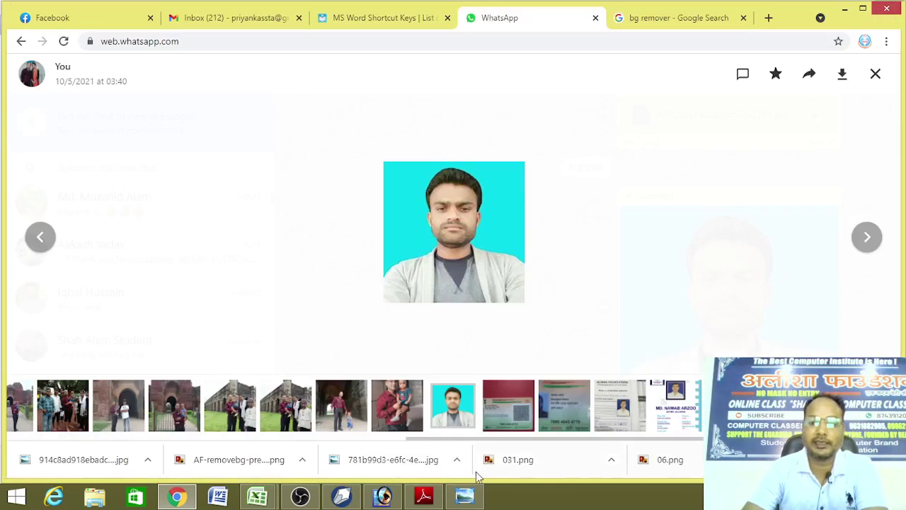
# - Try to open the saved portrait f2958f75-f4ef-4a0e-9696-76f97540c891.jpg from the Desktop in Photoshop
pyautogui.click(383, 496)
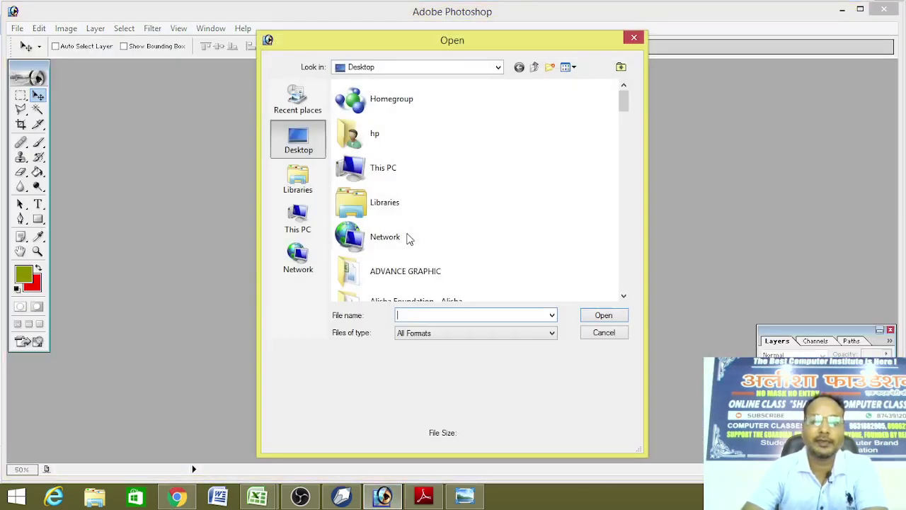
pyautogui.moveTo(624, 99); pyautogui.dragTo(628, 207)
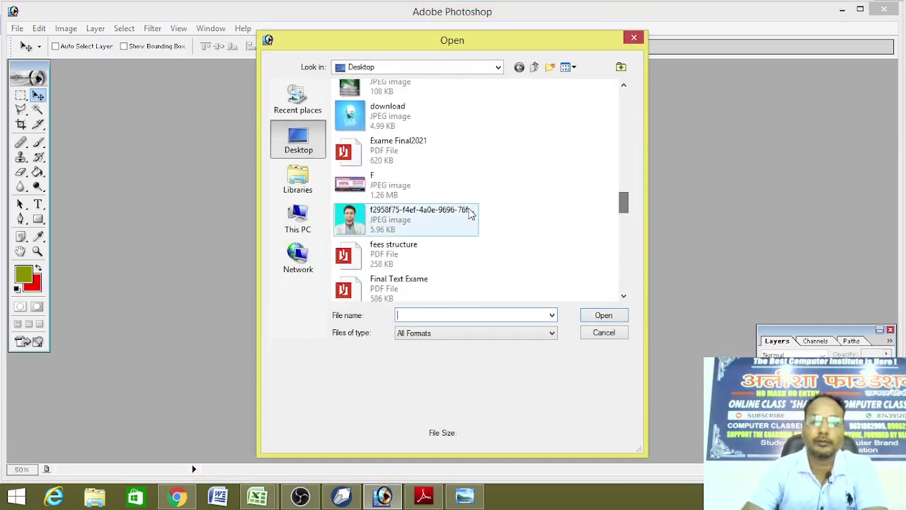
pyautogui.click(406, 219)
pyautogui.click(588, 316)
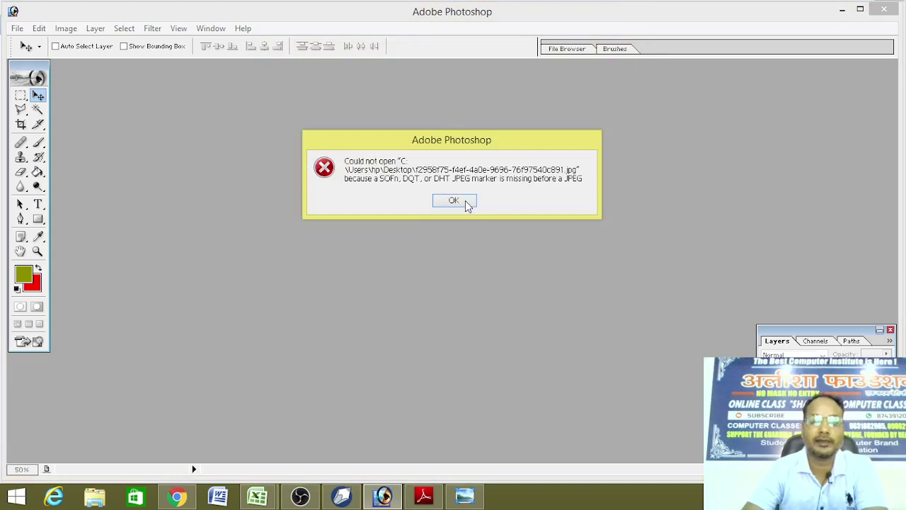
pyautogui.click(467, 204)
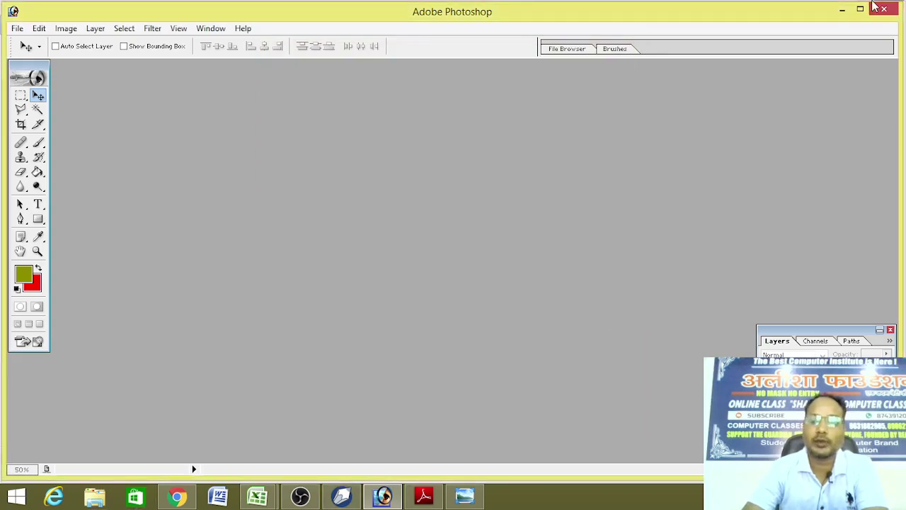
# - Minimize the open windows and open the saved portrait from the desktop in Paint
pyautogui.click(840, 13)
pyautogui.click(844, 12)
pyautogui.click(846, 8)
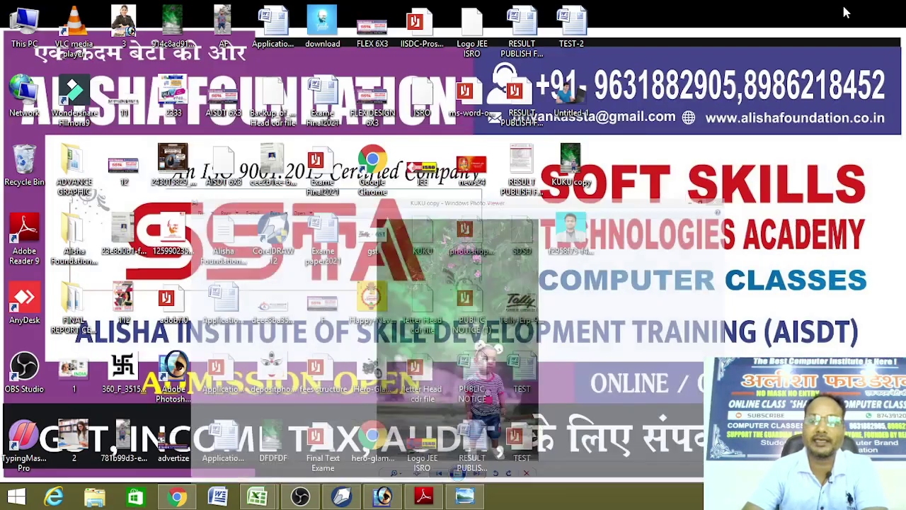
pyautogui.click(576, 225)
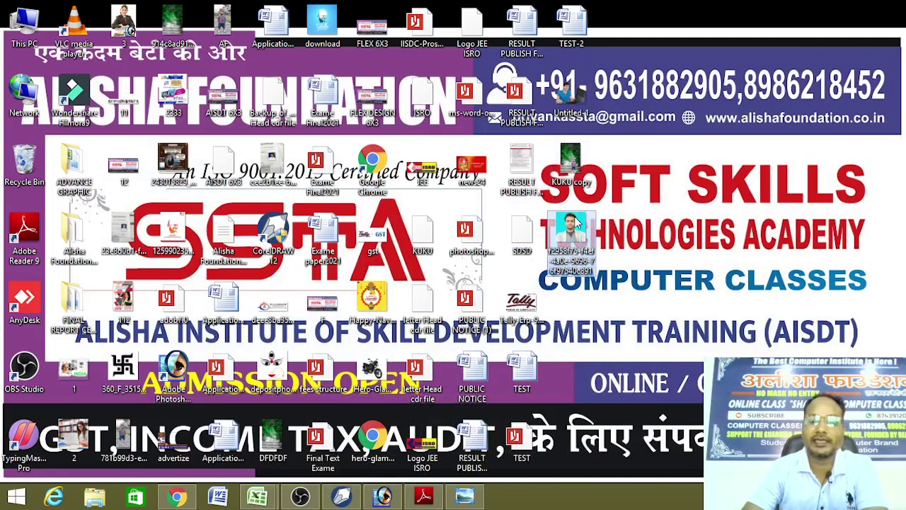
pyautogui.rightClick(575, 222)
pyautogui.moveTo(629, 275)
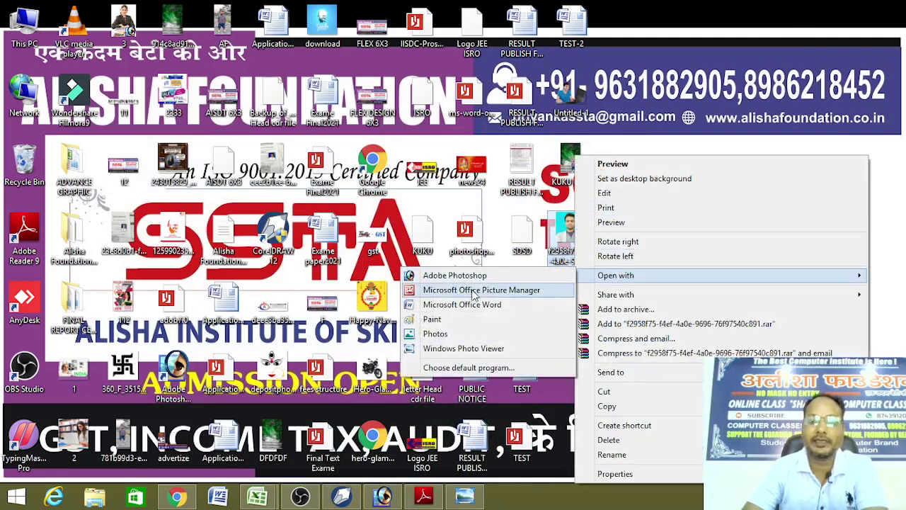
pyautogui.click(433, 319)
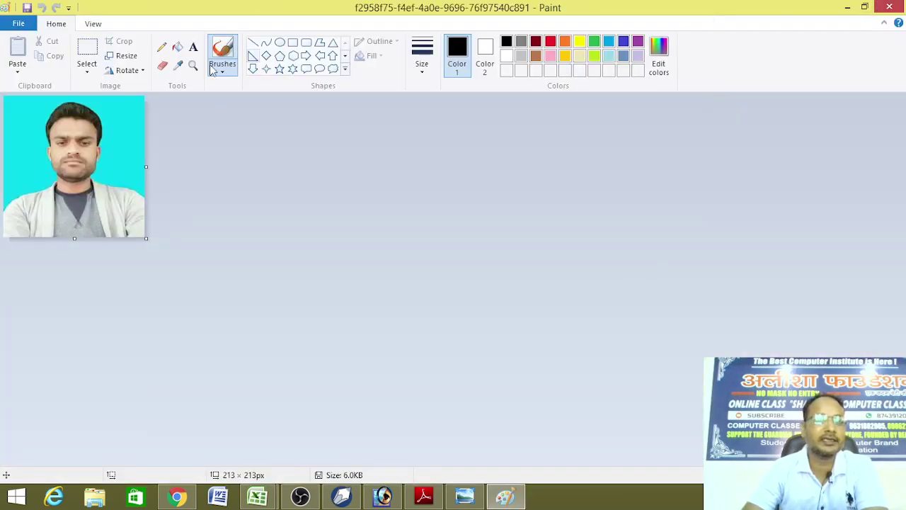
# - Select the portrait with a rectangular selection of about 212 × 213 px and copy it
pyautogui.click(85, 66)
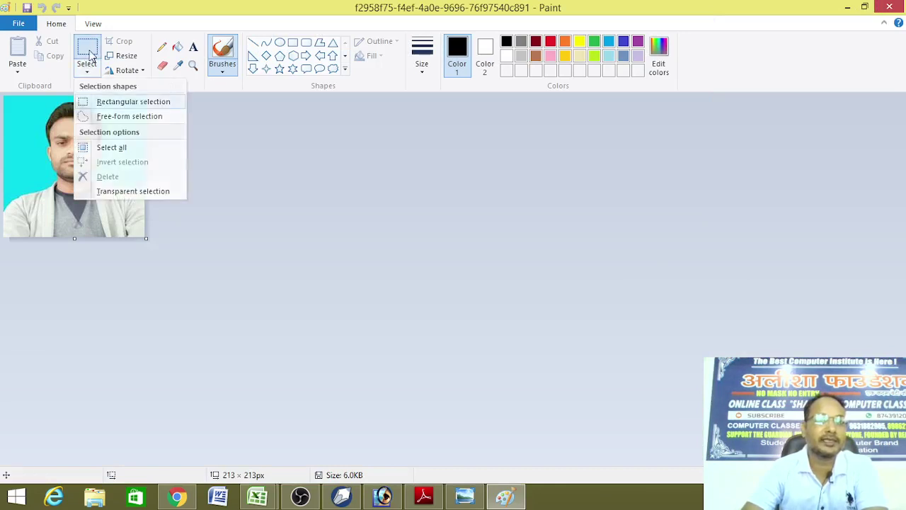
pyautogui.click(117, 99)
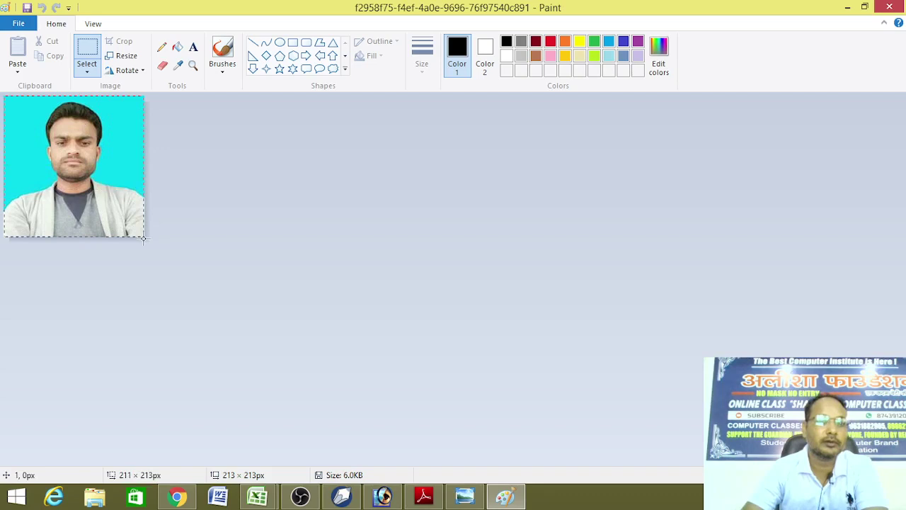
pyautogui.moveTo(144, 239); pyautogui.dragTo(145, 238)
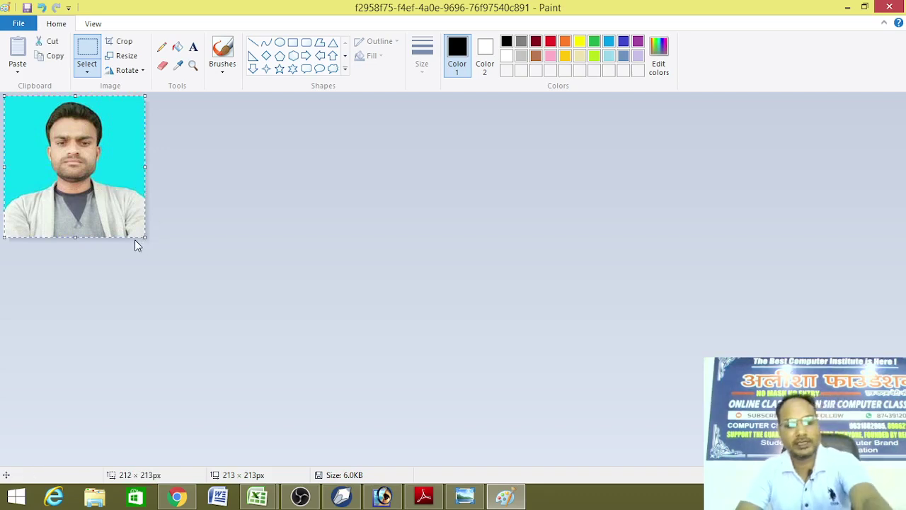
# - Create a new white RGB document in Photoshop, 212 × 213 pixels at 96.012 pixels/inch
pyautogui.click(383, 496)
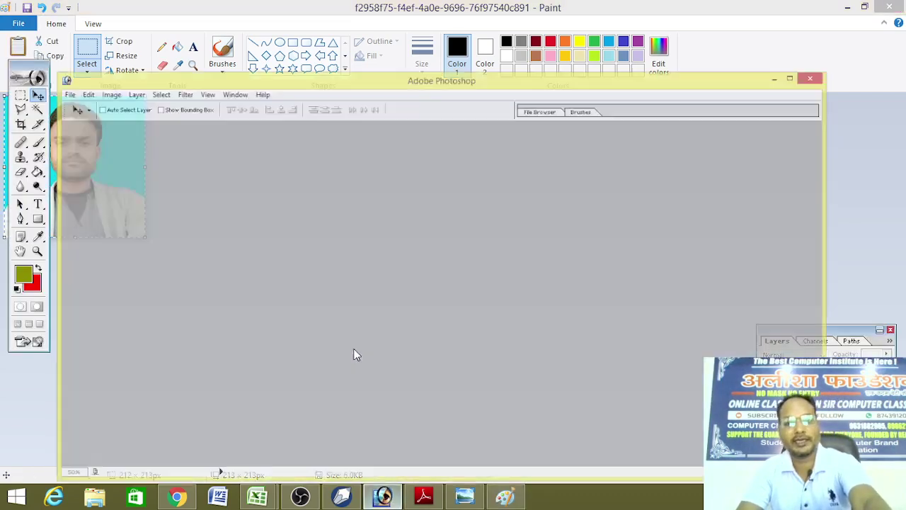
pyautogui.click(17, 29)
pyautogui.click(32, 43)
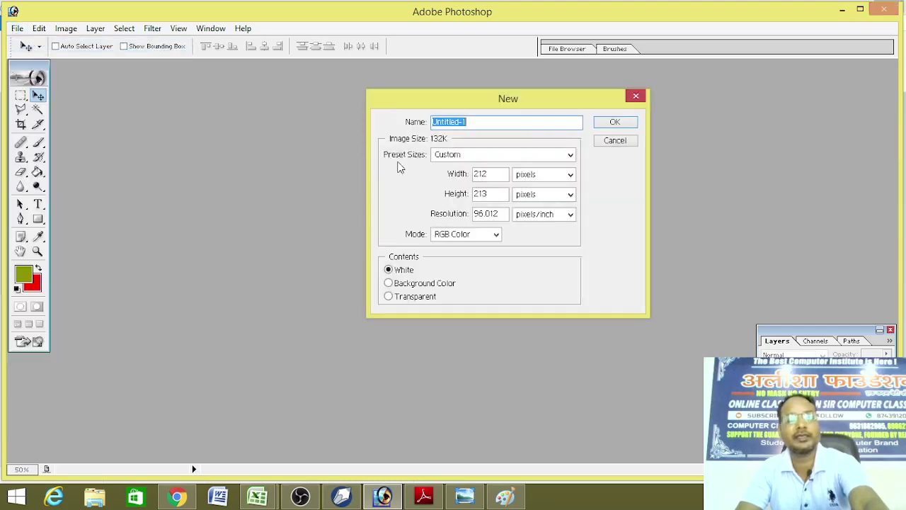
pyautogui.click(616, 122)
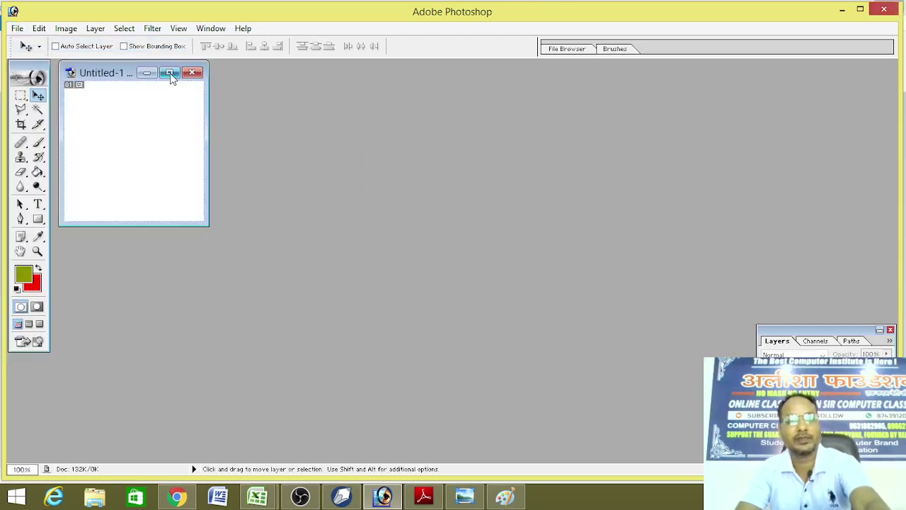
# - Paste the copied portrait into the new document and select its cyan background with the Magic Wand
pyautogui.click(170, 73)
pyautogui.hotkey('ctrl', 'v')
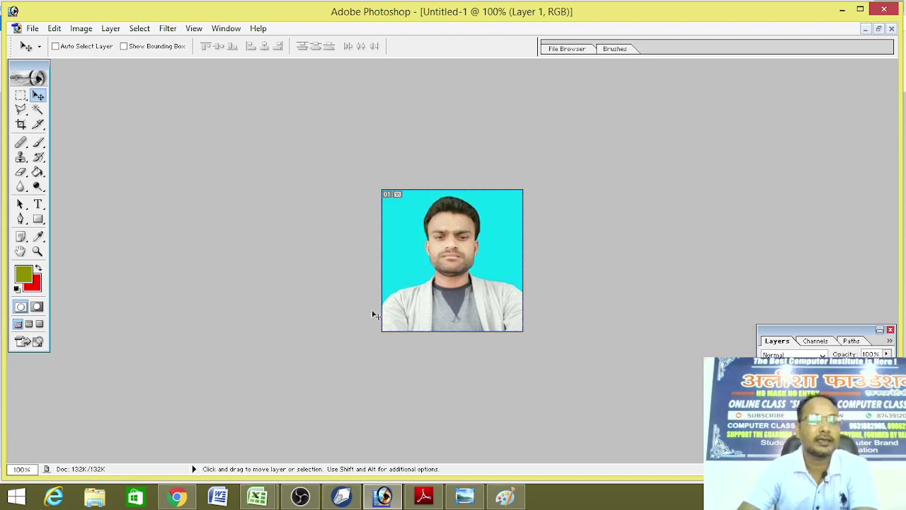
pyautogui.click(37, 110)
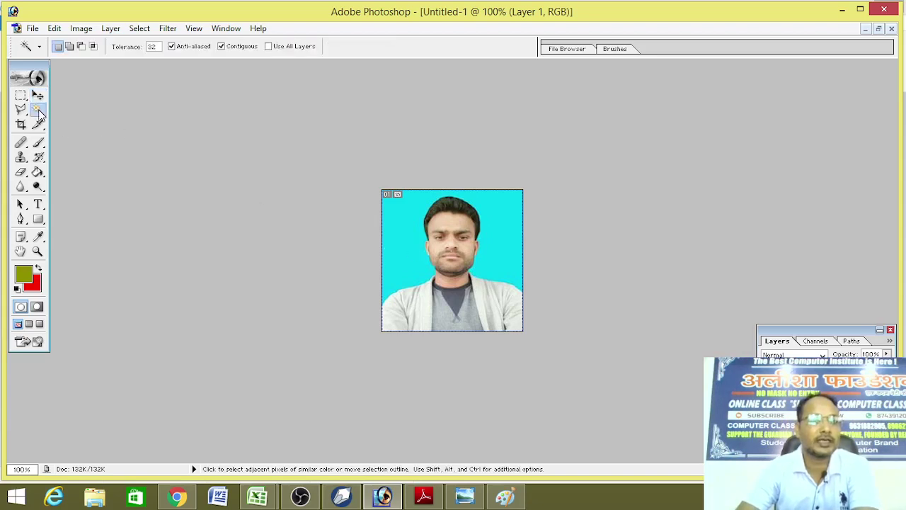
pyautogui.click(392, 250)
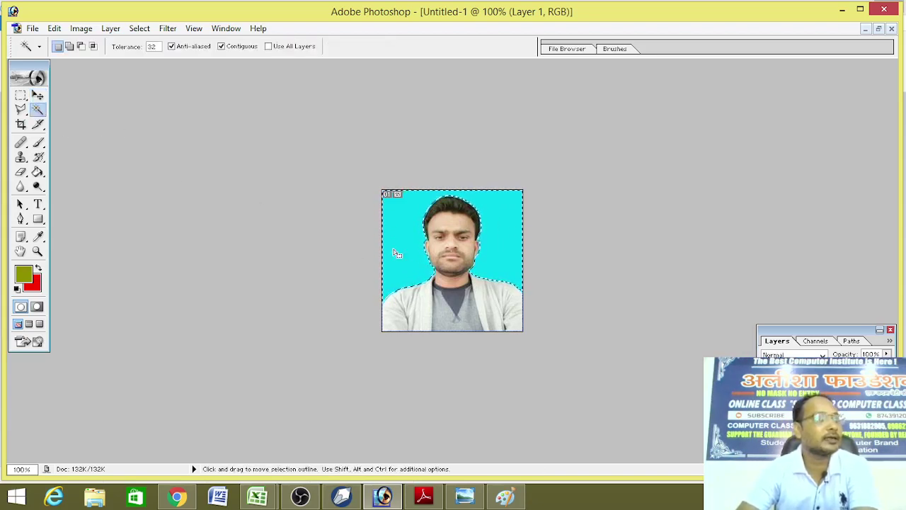
# - Set the foreground color to dark maroon (3B0505) and fill the portrait's selected background with the Paint Bucket
pyautogui.click(28, 270)
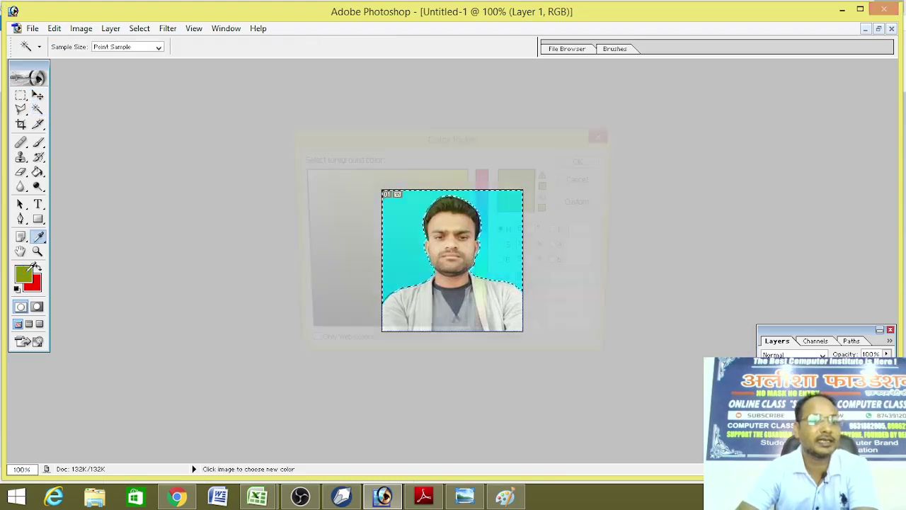
pyautogui.moveTo(436, 272); pyautogui.dragTo(487, 345)
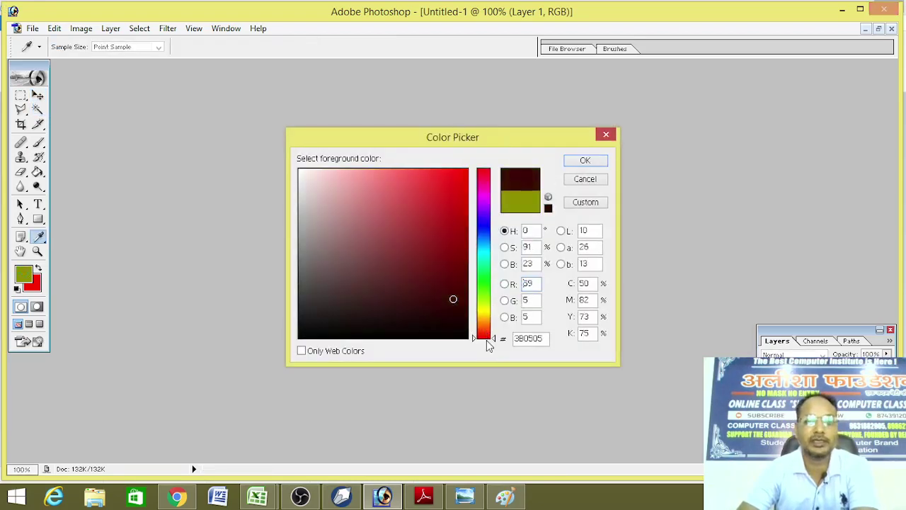
pyautogui.click(585, 161)
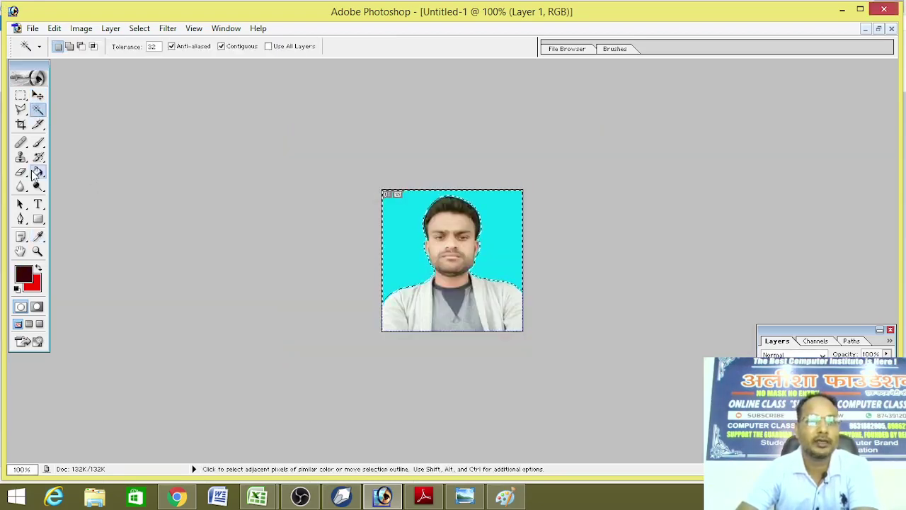
pyautogui.click(37, 172)
pyautogui.click(401, 220)
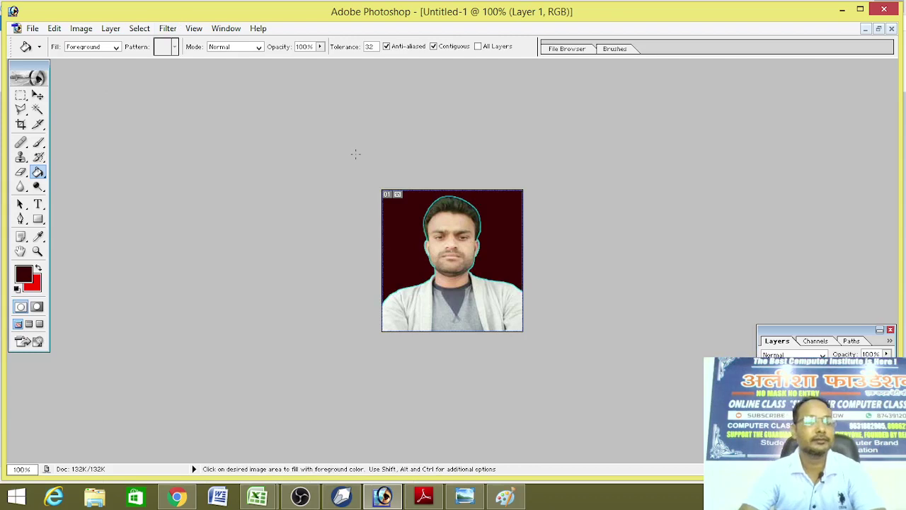
pyautogui.click(81, 28)
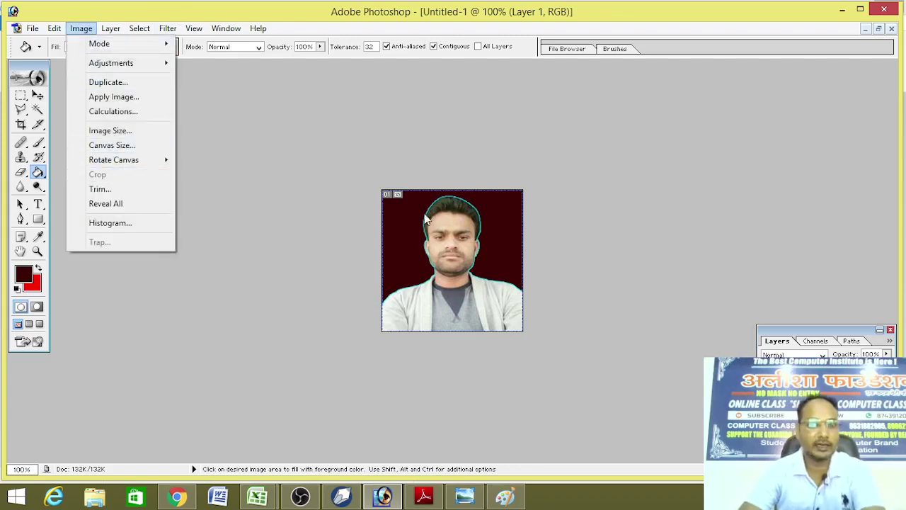
pyautogui.click(54, 29)
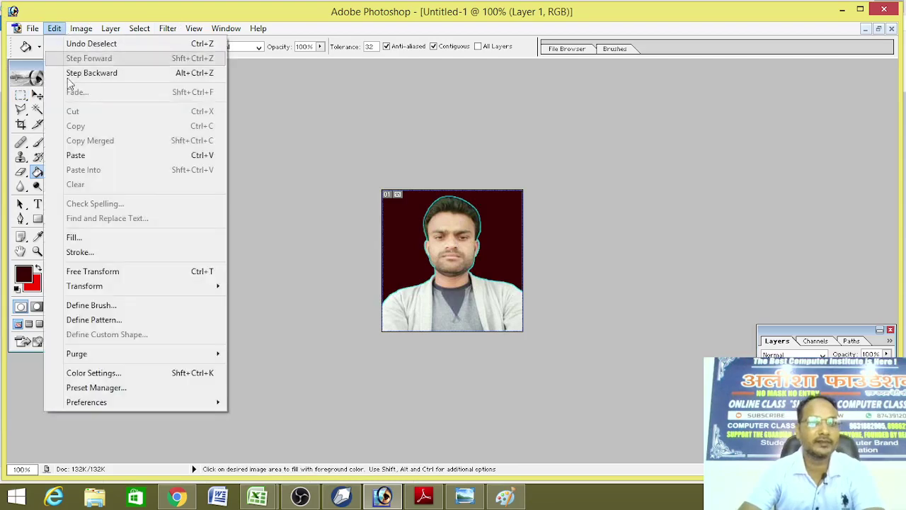
pyautogui.click(87, 238)
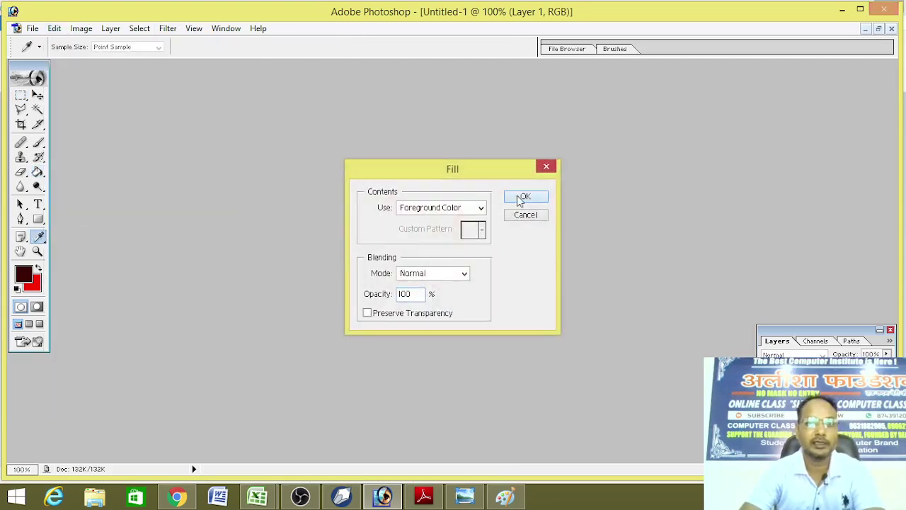
pyautogui.click(524, 198)
pyautogui.press('g')
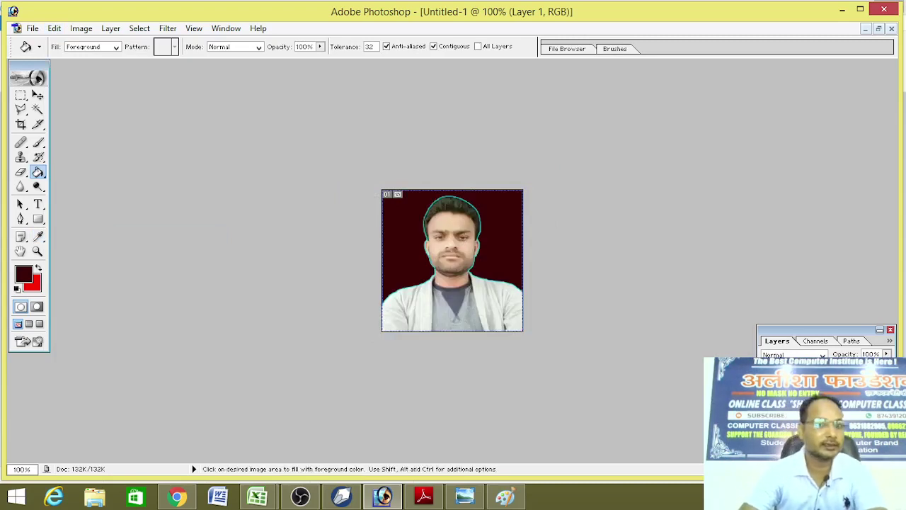
# - Change the foreground color to dark blue and fill the portrait's background with it
pyautogui.click(29, 275)
pyautogui.click(446, 238)
pyautogui.click(461, 239)
pyautogui.click(486, 252)
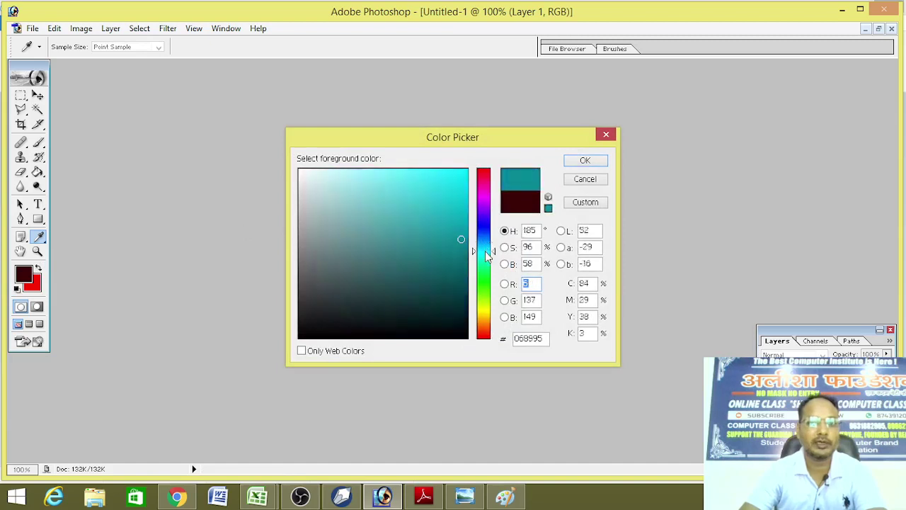
pyautogui.moveTo(487, 256); pyautogui.dragTo(488, 235)
pyautogui.click(587, 161)
pyautogui.press('g')
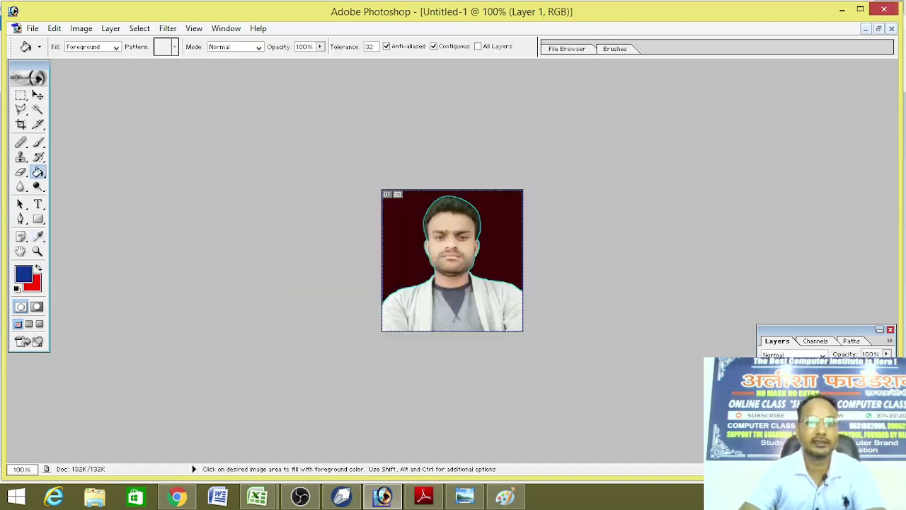
pyautogui.click(507, 205)
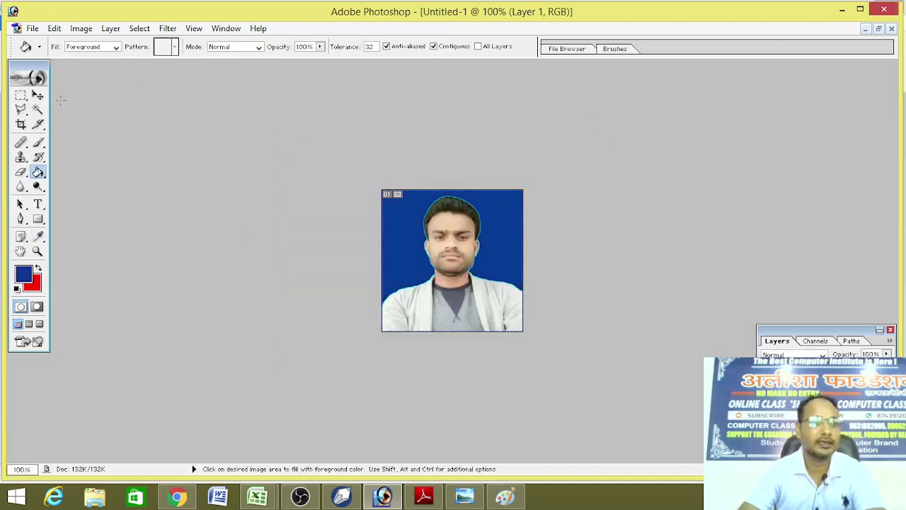
# - Save the edited portrait to the Desktop as a JPEG named 122
pyautogui.click(39, 96)
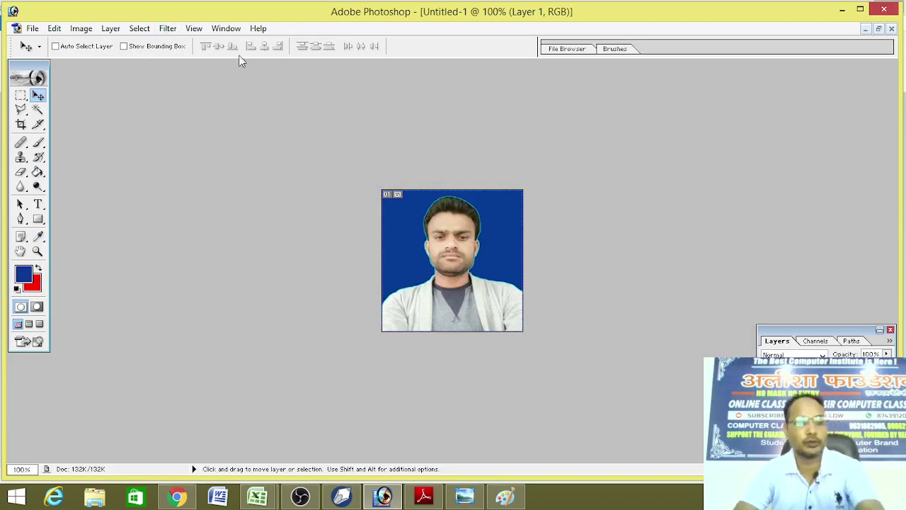
pyautogui.hotkey('ctrl', 's')
pyautogui.click(450, 294)
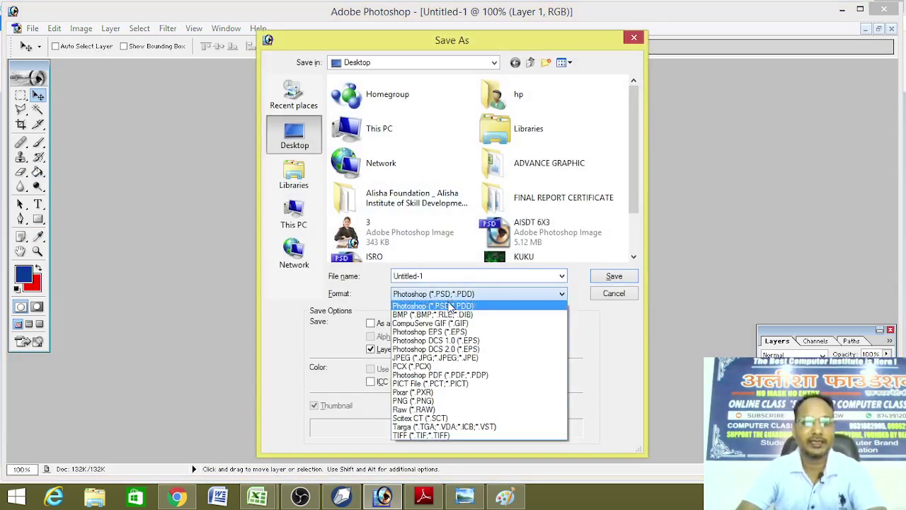
pyautogui.click(419, 358)
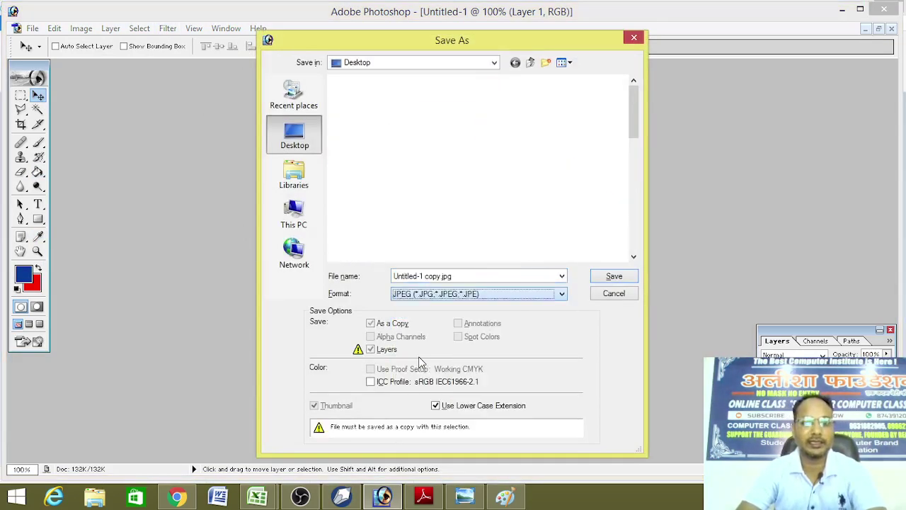
pyautogui.click(452, 276)
pyautogui.write('122')
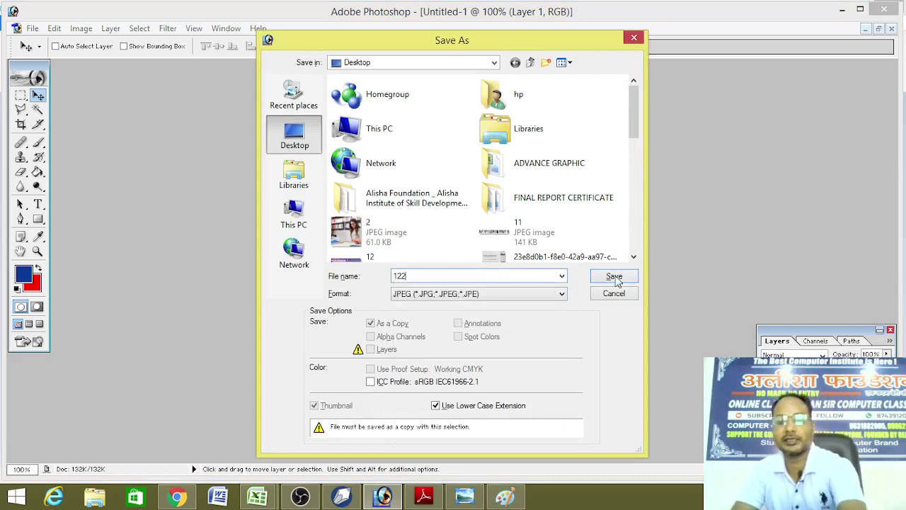
pyautogui.click(614, 278)
pyautogui.click(542, 155)
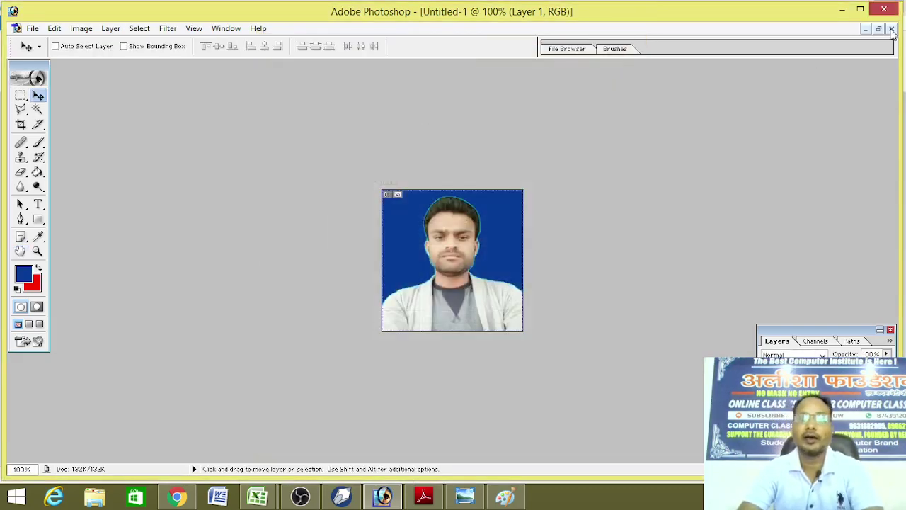
# - Close the untitled document, then open the saved image 122 from the Desktop and maximize it
pyautogui.click(891, 29)
pyautogui.click(420, 197)
pyautogui.doubleClick(420, 200)
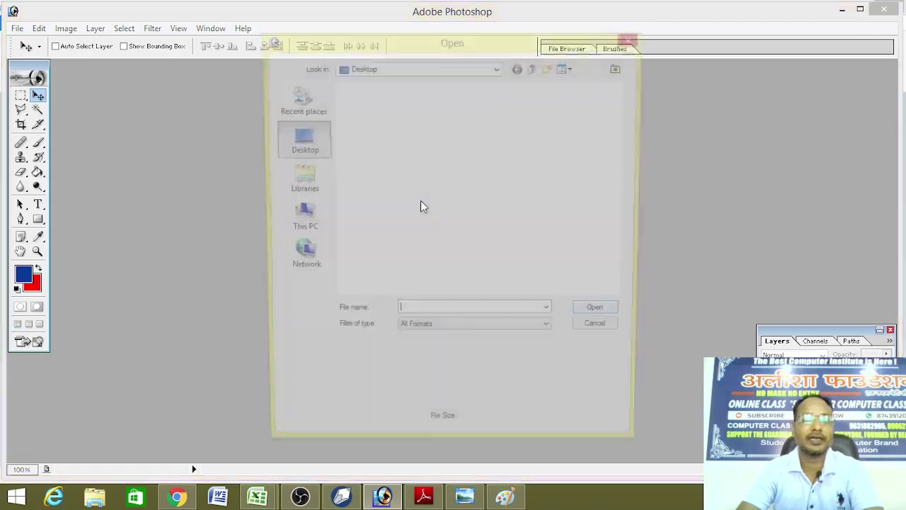
pyautogui.moveTo(624, 104); pyautogui.dragTo(611, 146)
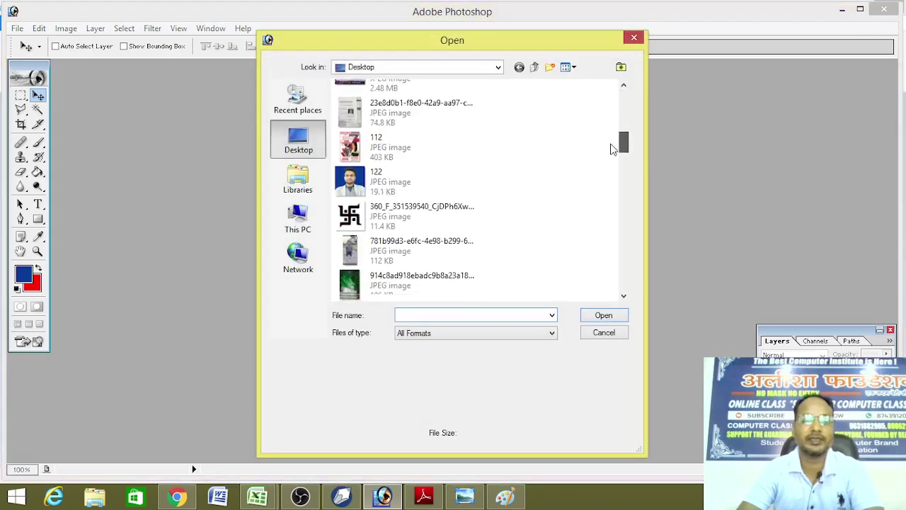
pyautogui.click(403, 182)
pyautogui.click(602, 315)
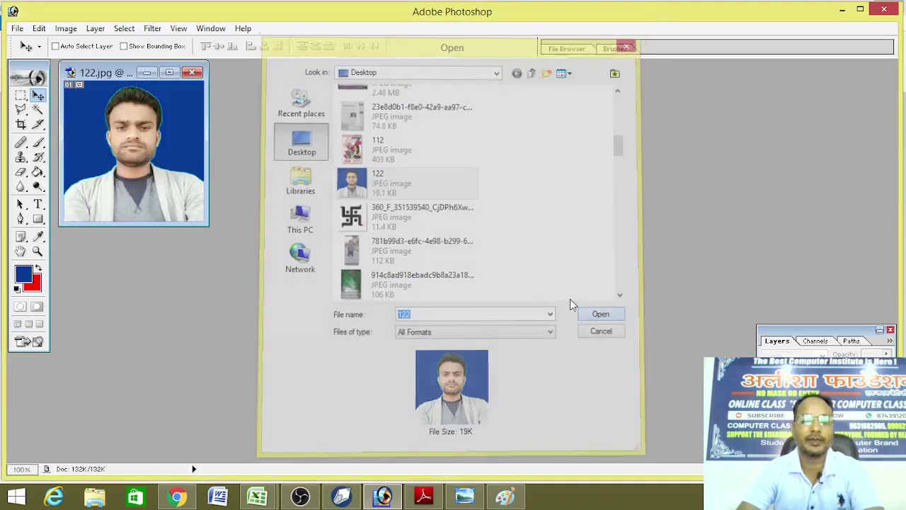
pyautogui.click(169, 73)
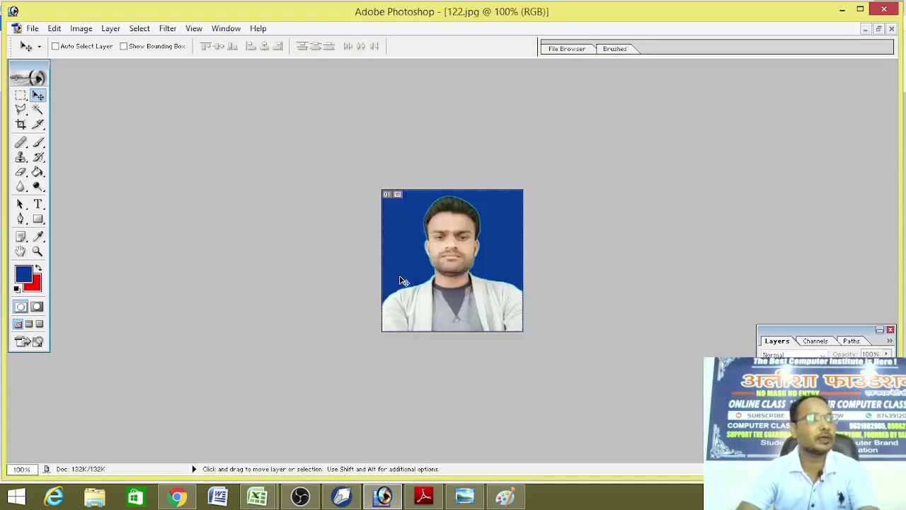
# - Copy the whole portrait and create a new white A4 document in RGB Color, maximized
pyautogui.hotkey('ctrl', 'a')
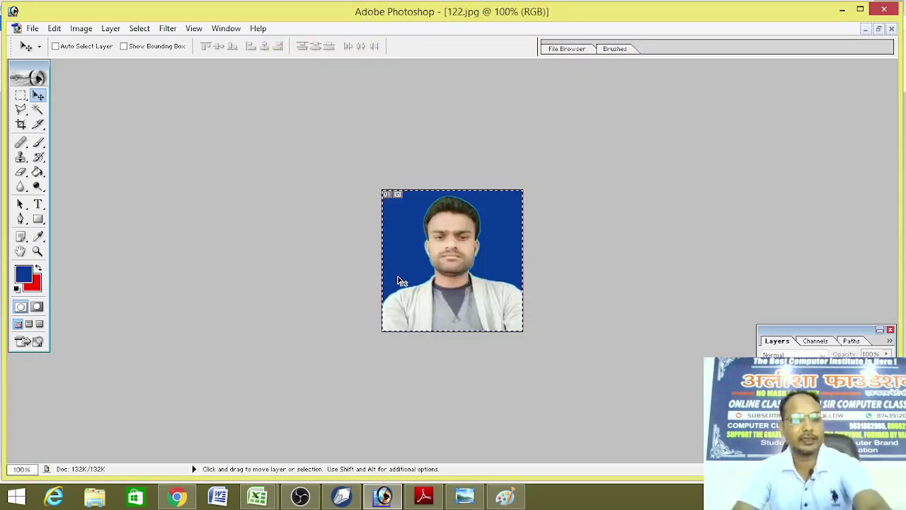
pyautogui.hotkey('ctrl', 'n')
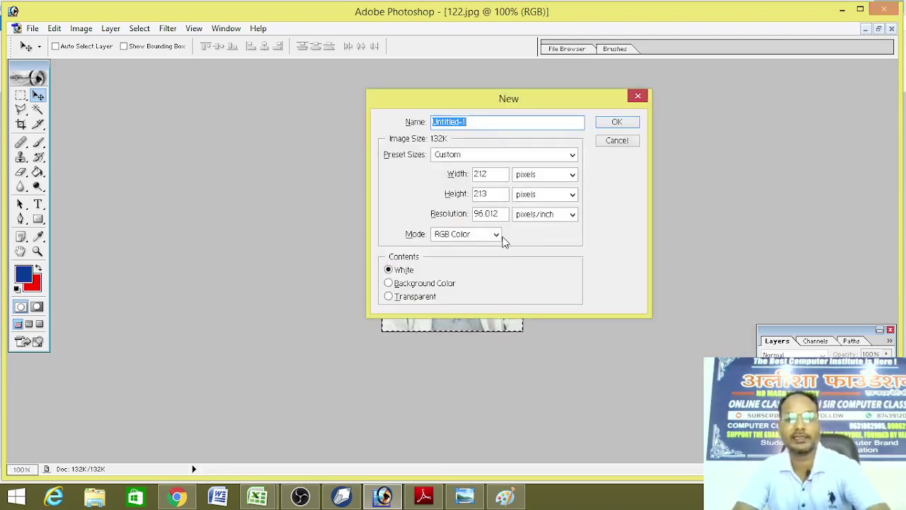
pyautogui.click(486, 151)
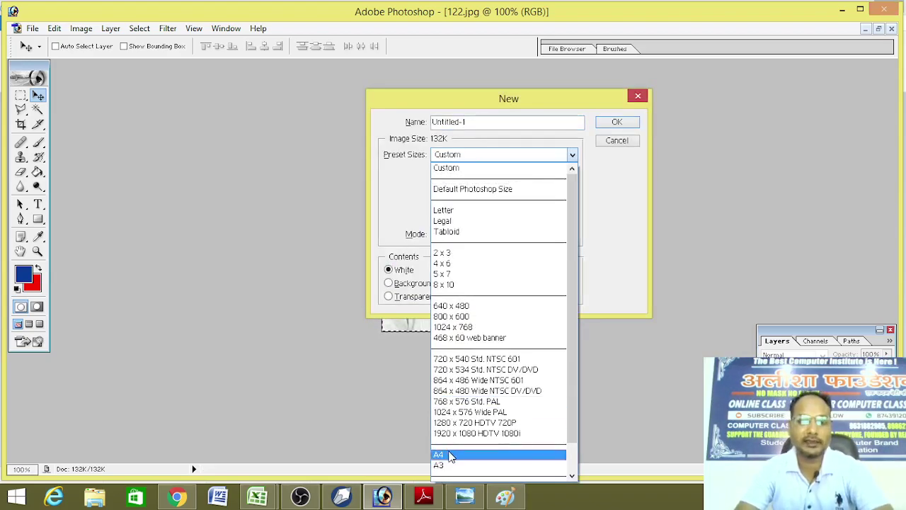
pyautogui.click(447, 455)
pyautogui.click(616, 123)
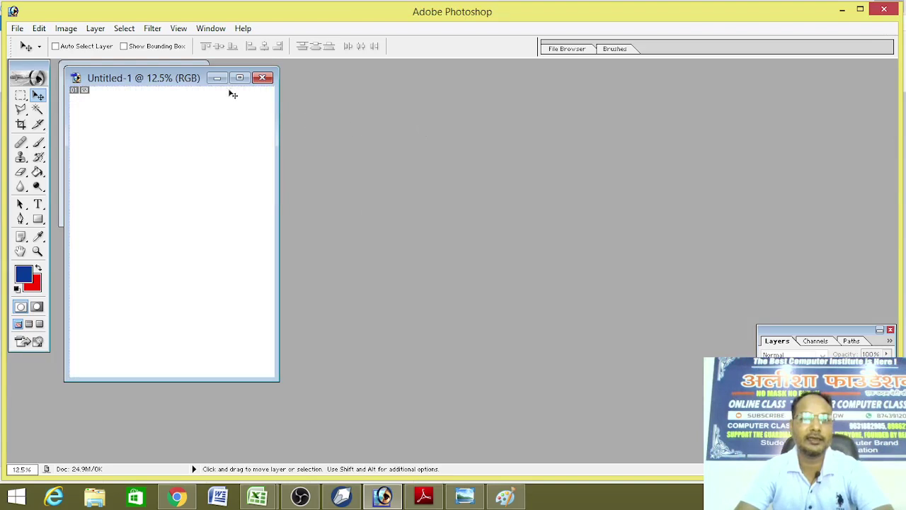
pyautogui.click(241, 78)
# - Paste the portrait onto the A4 page, enlarge it with Free Transform and place it in the page's upper-left corner
pyautogui.hotkey('ctrl', 'v')
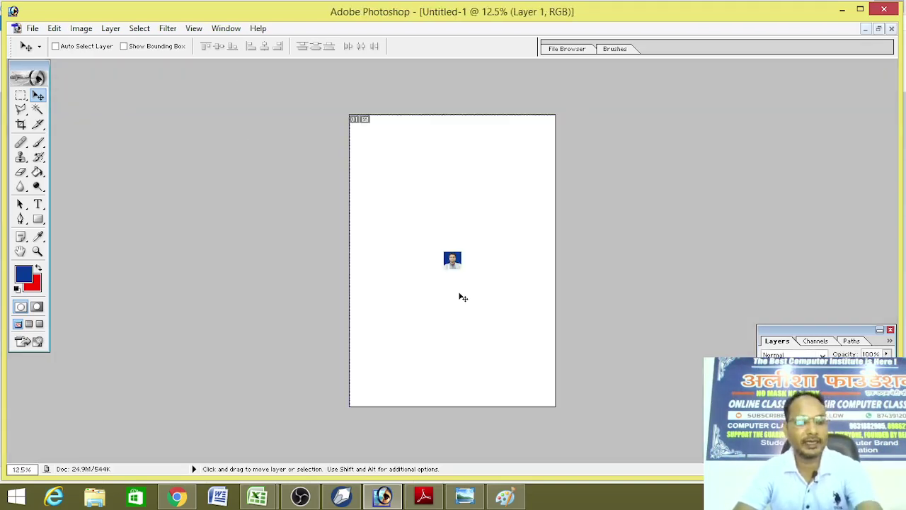
pyautogui.hotkey('ctrl', 't')
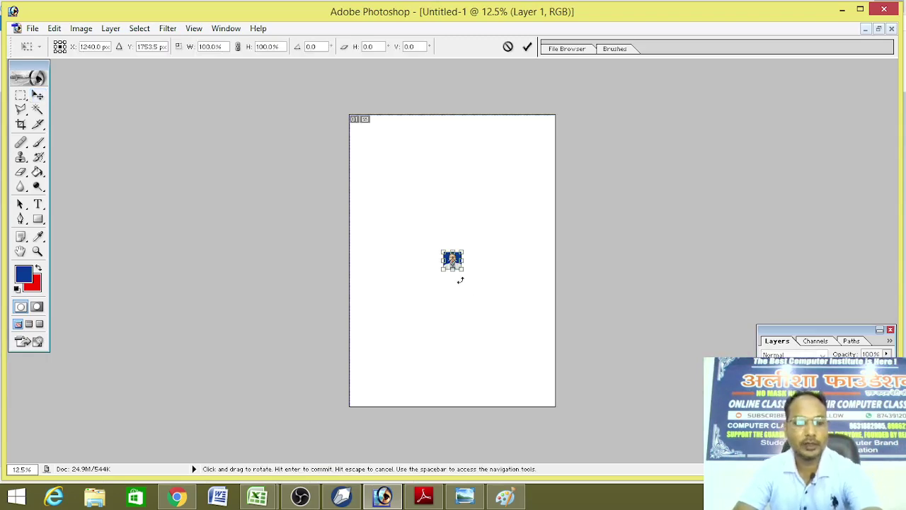
pyautogui.moveTo(463, 270); pyautogui.dragTo(384, 153)
pyautogui.press('Return')
pyautogui.press('v')
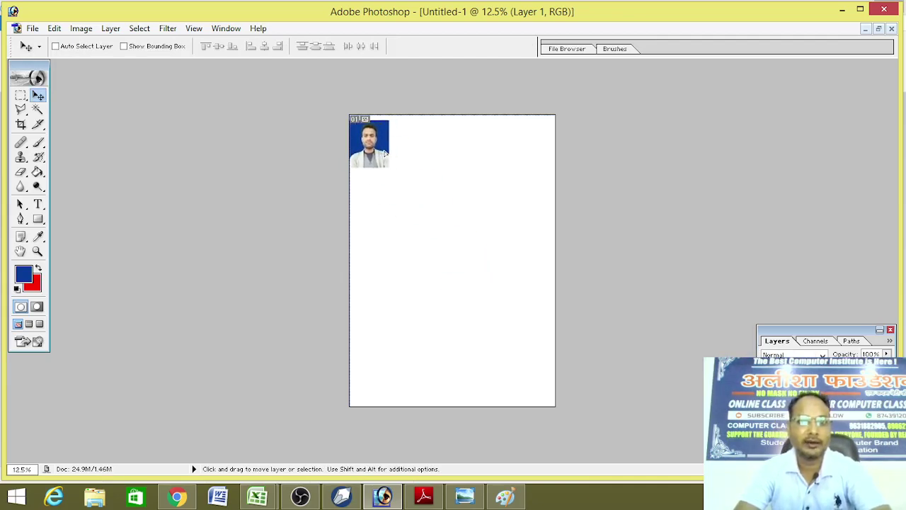
pyautogui.hotkey('shift', 'Right')
pyautogui.hotkey('shift', 'Right')
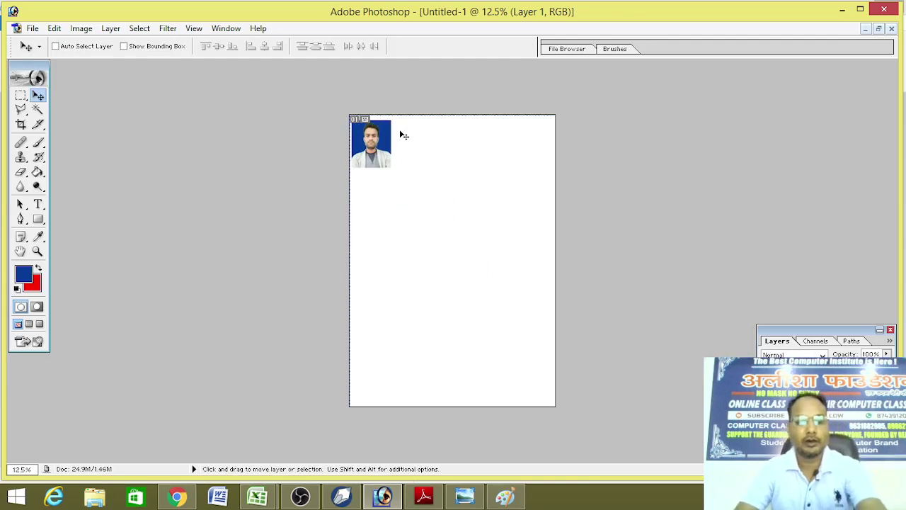
# - Duplicate the portrait along the top of the page and move one portrait to the page's right edge
pyautogui.moveTo(402, 135); pyautogui.dragTo(477, 153)
pyautogui.hotkey('shift', 'Right')
pyautogui.hotkey('shift', 'Right')
pyautogui.hotkey('shift', 'Right')
pyautogui.hotkey('shift', 'Right')
pyautogui.hotkey('shift', 'Right')
pyautogui.hotkey('shift', 'Right')
pyautogui.hotkey('shift', 'Right')
pyautogui.hotkey('shift', 'Right')
pyautogui.hotkey('shift', 'Right')
pyautogui.hotkey('shift', 'Right')
pyautogui.hotkey('shift', 'Right')
pyautogui.hotkey('shift', 'Right')
pyautogui.hotkey('shift', 'Right')
pyautogui.hotkey('shift', 'Right')
pyautogui.hotkey('shift', 'Right')
pyautogui.hotkey('shift', 'Right')
pyautogui.hotkey('shift', 'Right')
pyautogui.hotkey('shift', 'Right')
pyautogui.hotkey('shift', 'Right')
pyautogui.hotkey('shift', 'Right')
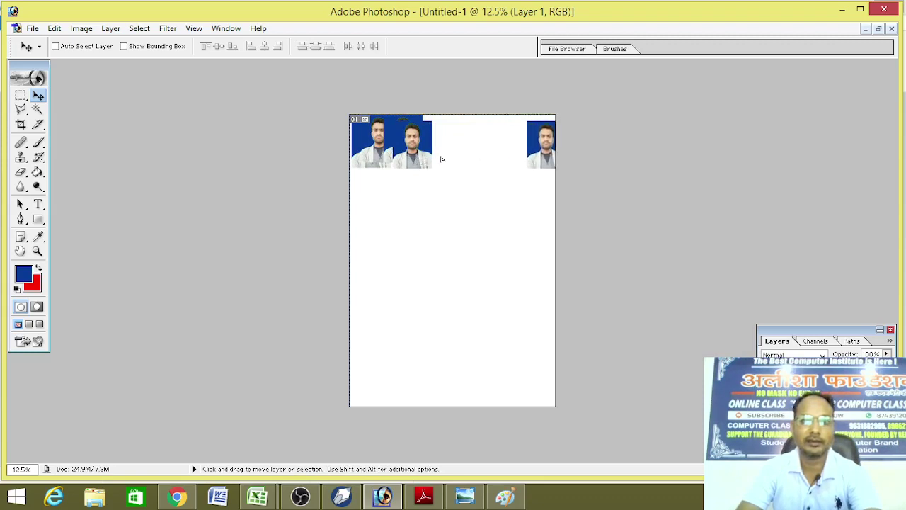
# - Move the rightmost portrait fully inside the page and place a second portrait beside it with a small gap
pyautogui.hotkey('shift', 'Left')
pyautogui.hotkey('shift', 'Left')
pyautogui.hotkey('shift', 'Left')
pyautogui.hotkey('shift', 'Left')
pyautogui.hotkey('shift', 'Left')
pyautogui.hotkey('shift', 'Left')
pyautogui.hotkey('shift', 'Left')
pyautogui.hotkey('shift', 'Left')
pyautogui.hotkey('shift', 'Left')
pyautogui.hotkey('shift', 'Left')
pyautogui.hotkey('shift', 'Left')
pyautogui.hotkey('shift', 'Left')
pyautogui.hotkey('shift', 'Left')
pyautogui.hotkey('shift', 'Left')
pyautogui.hotkey('shift', 'Left')
pyautogui.hotkey('shift', 'Left')
pyautogui.hotkey('shift', 'Left')
pyautogui.hotkey('shift', 'Left')
pyautogui.hotkey('shift', 'Left')
pyautogui.hotkey('shift', 'Left')
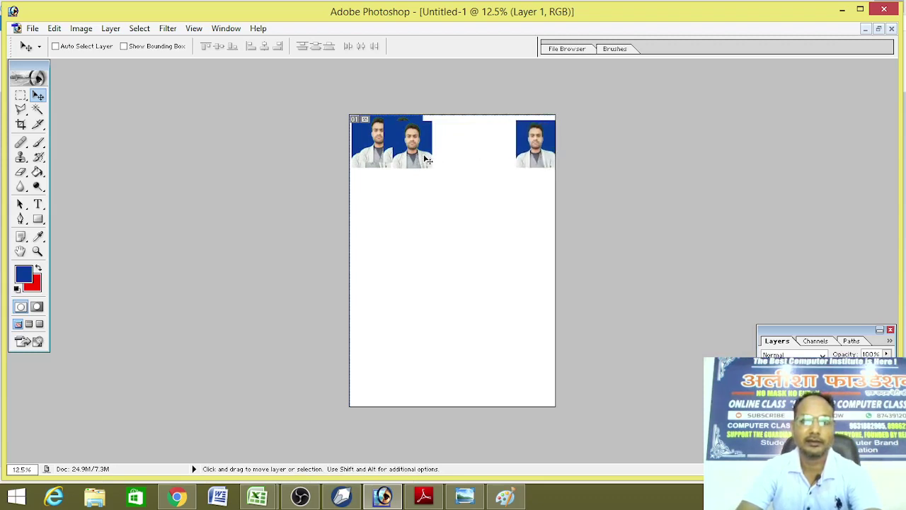
pyautogui.moveTo(521, 151); pyautogui.dragTo(514, 149)
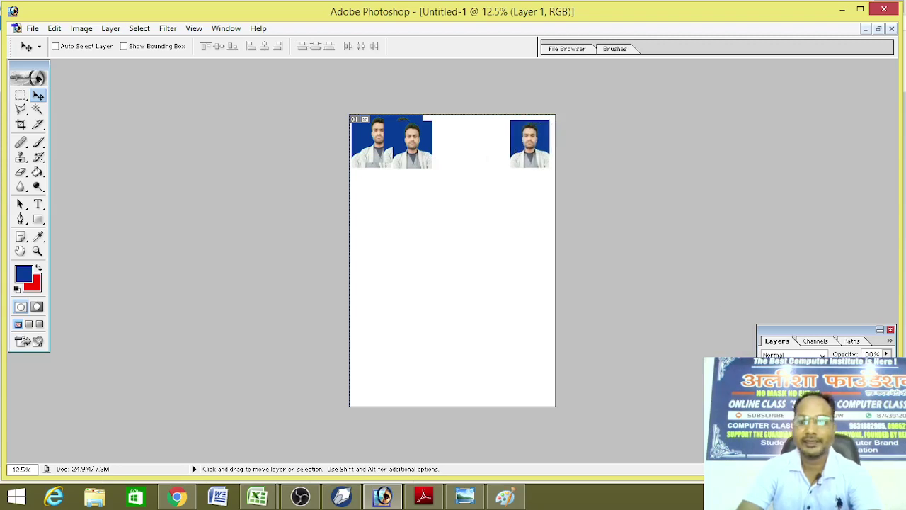
pyautogui.moveTo(418, 159); pyautogui.dragTo(485, 154)
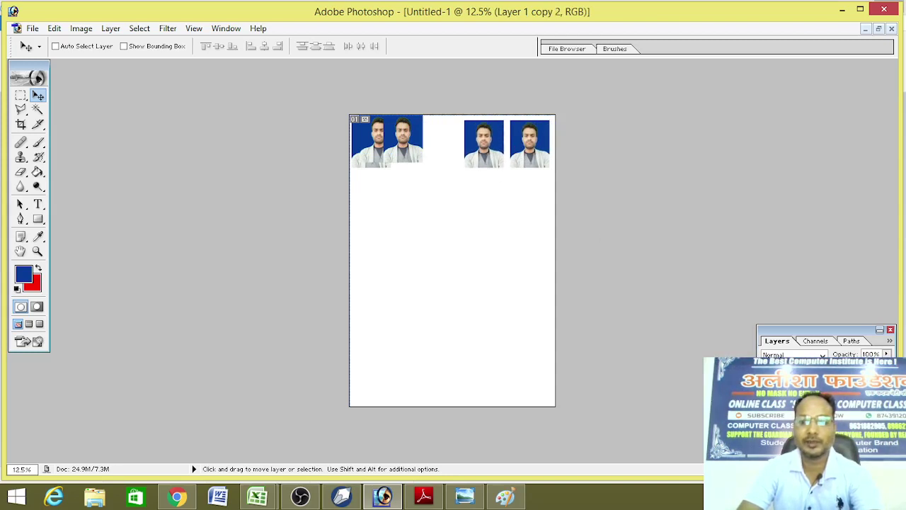
# - Place a third portrait beside the two at the page's upper right and move another below the upper-left portrait to start a second row
pyautogui.moveTo(417, 154); pyautogui.dragTo(451, 156)
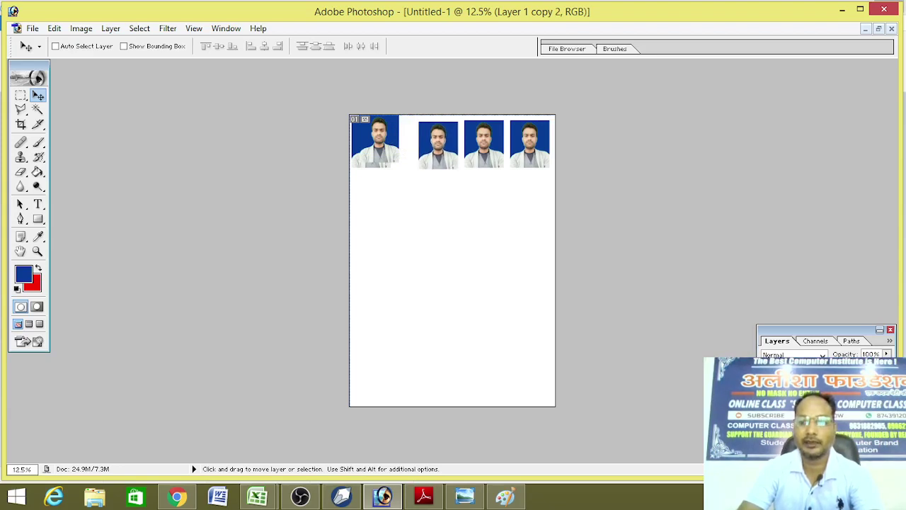
pyautogui.hotkey('alt', '[')
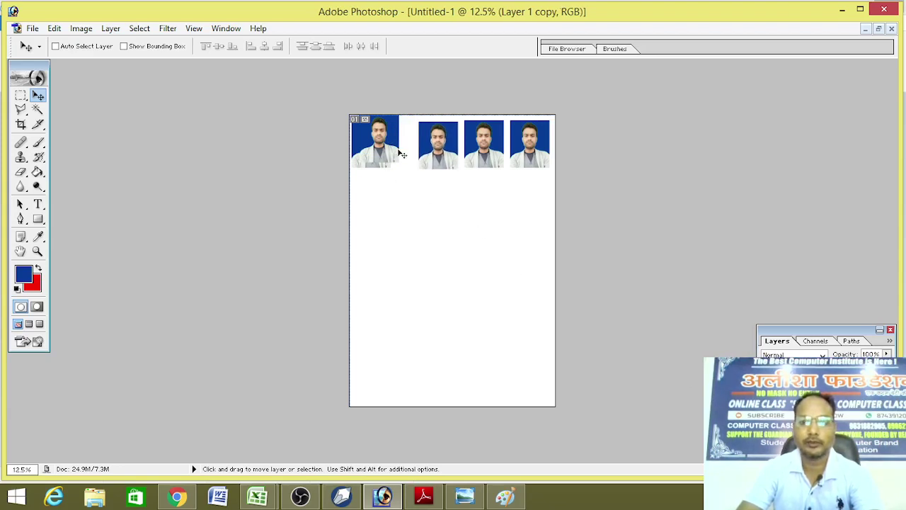
pyautogui.moveTo(380, 150); pyautogui.dragTo(377, 206)
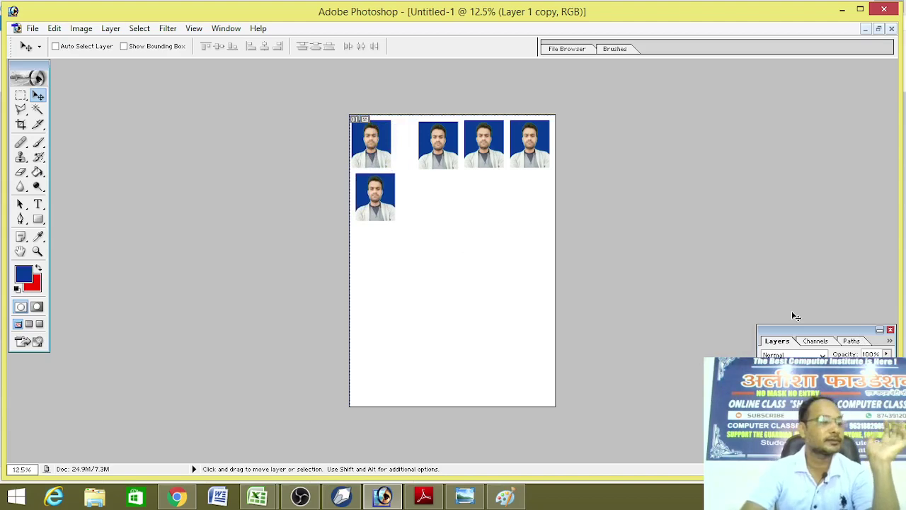
# - Preview the page for printing, set the paper size to A4 in portrait orientation, and leave the print settings without printing
pyautogui.click(32, 29)
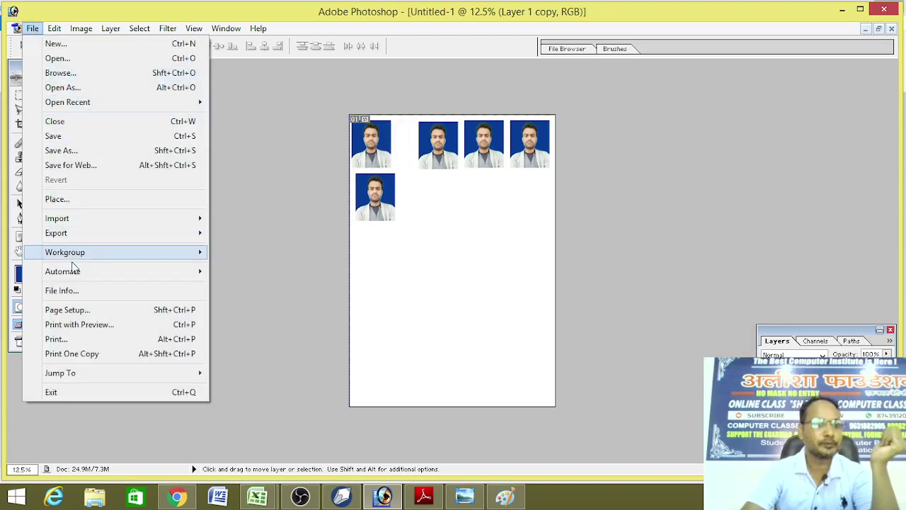
pyautogui.click(75, 324)
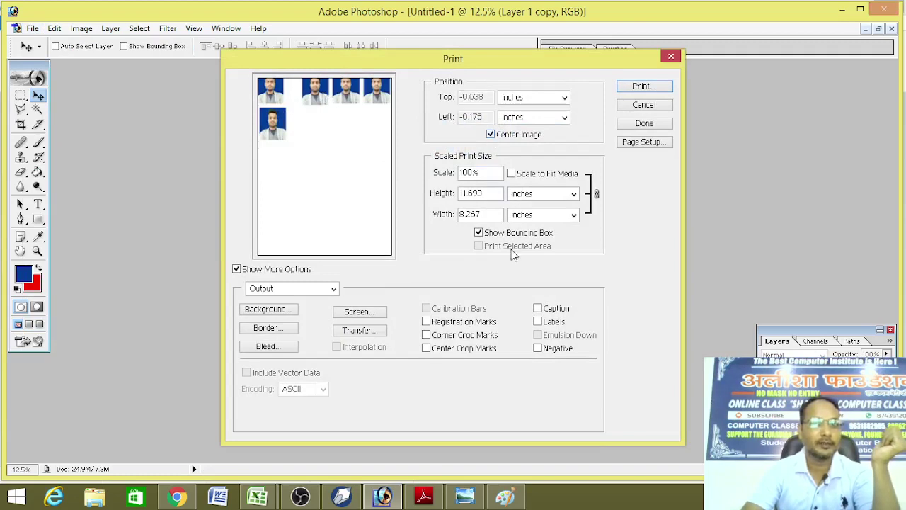
pyautogui.click(487, 234)
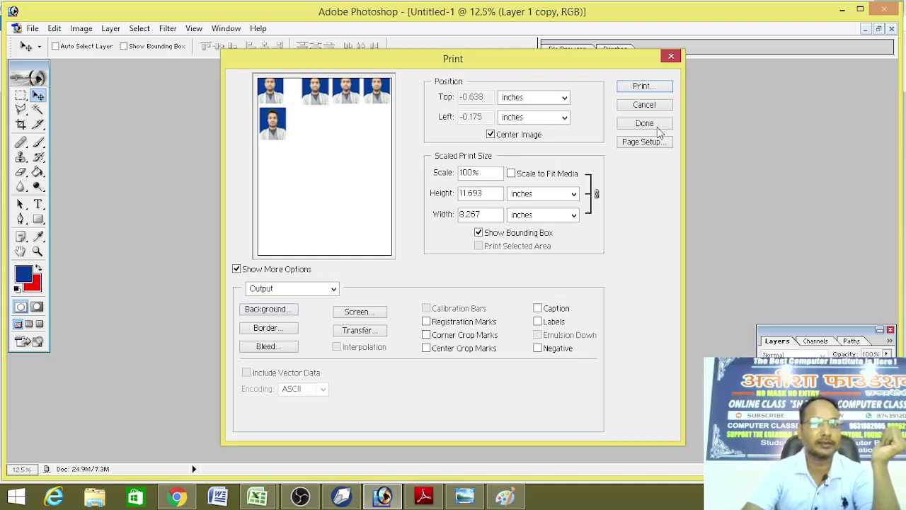
pyautogui.click(645, 142)
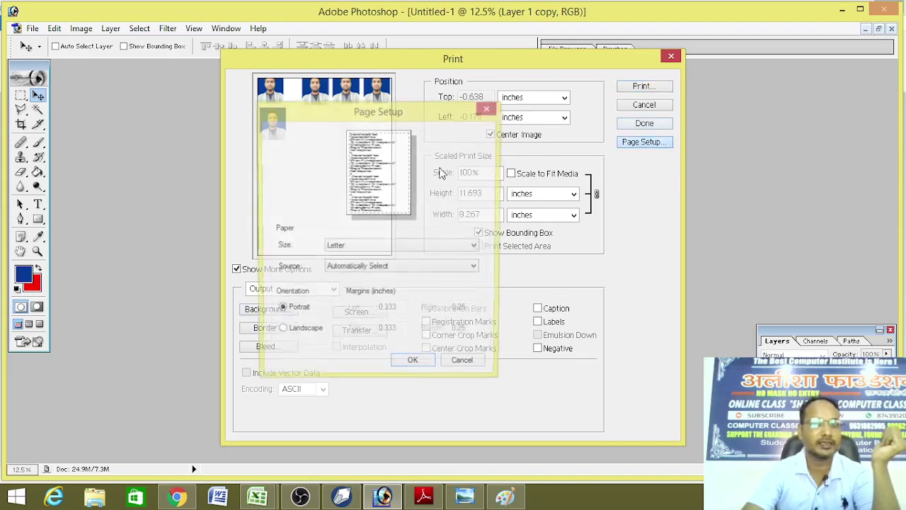
pyautogui.click(388, 248)
pyautogui.click(337, 267)
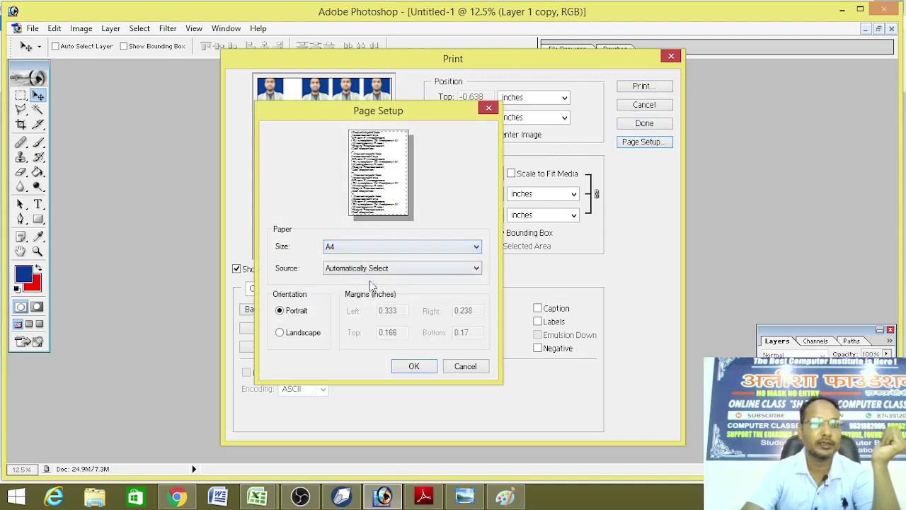
pyautogui.click(412, 367)
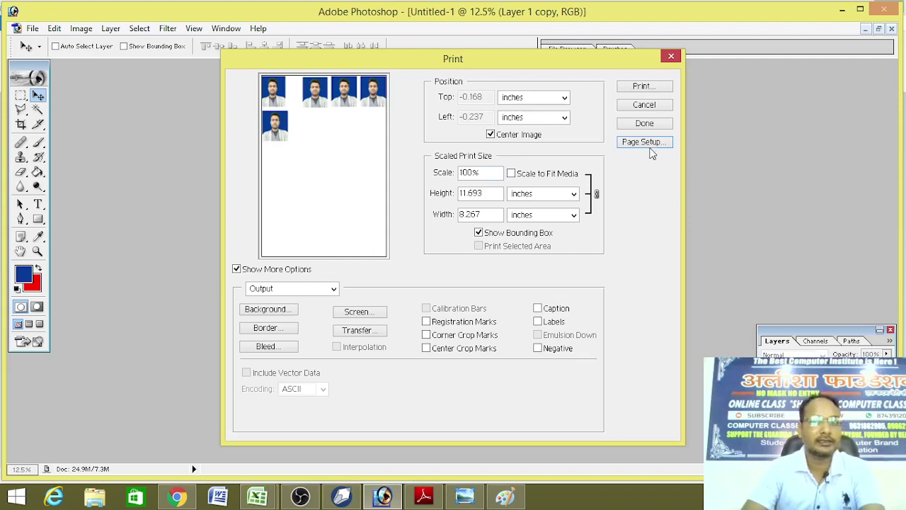
pyautogui.click(655, 107)
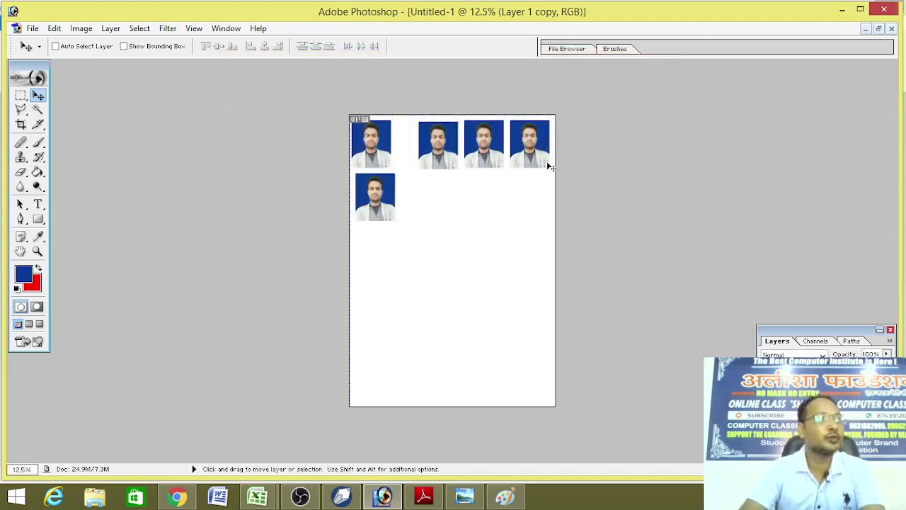
# - Close the A4 page without saving and close the 122.jpg portrait
pyautogui.click(891, 29)
pyautogui.click(430, 197)
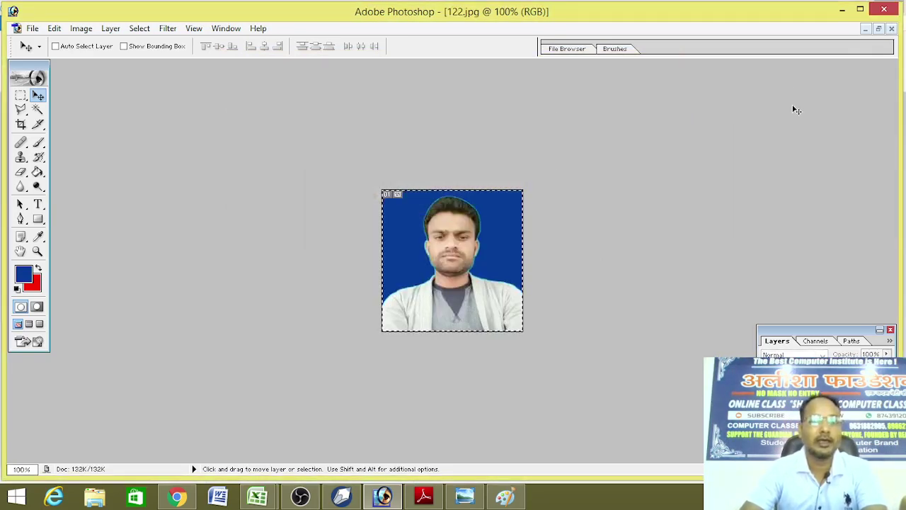
pyautogui.click(890, 30)
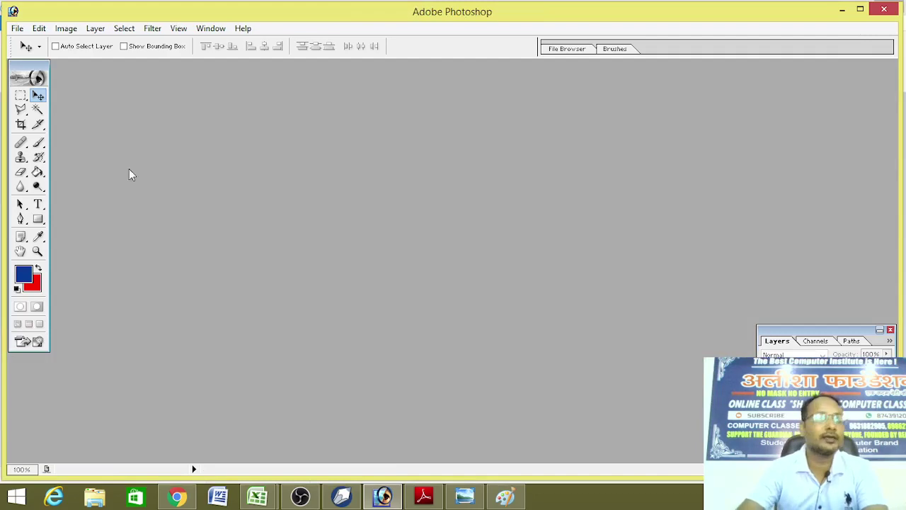
# - Create a white 4 x 6 inch document in RGB Color at 300 pixels/inch and maximize it
pyautogui.click(16, 29)
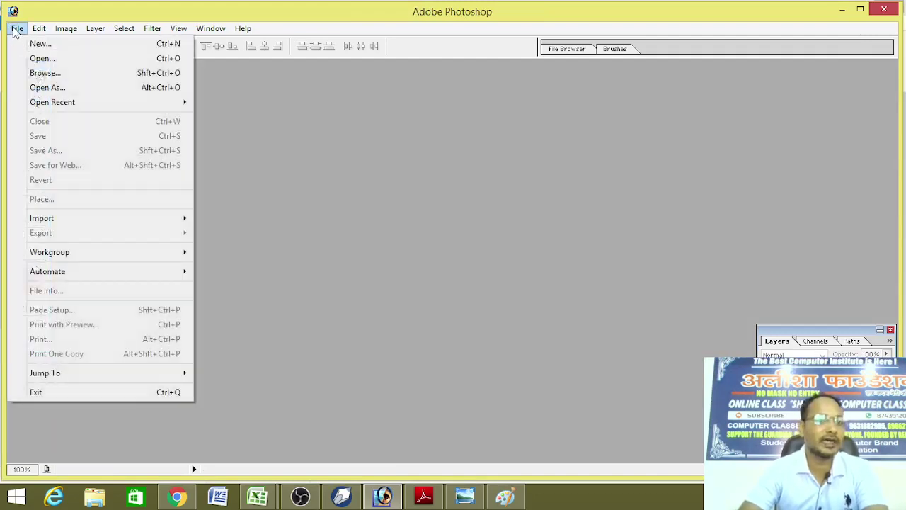
pyautogui.click(31, 42)
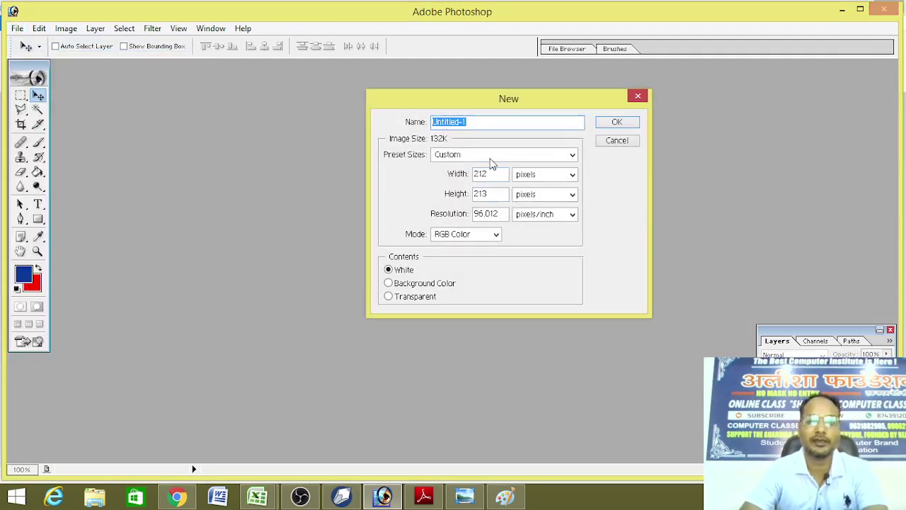
pyautogui.click(572, 155)
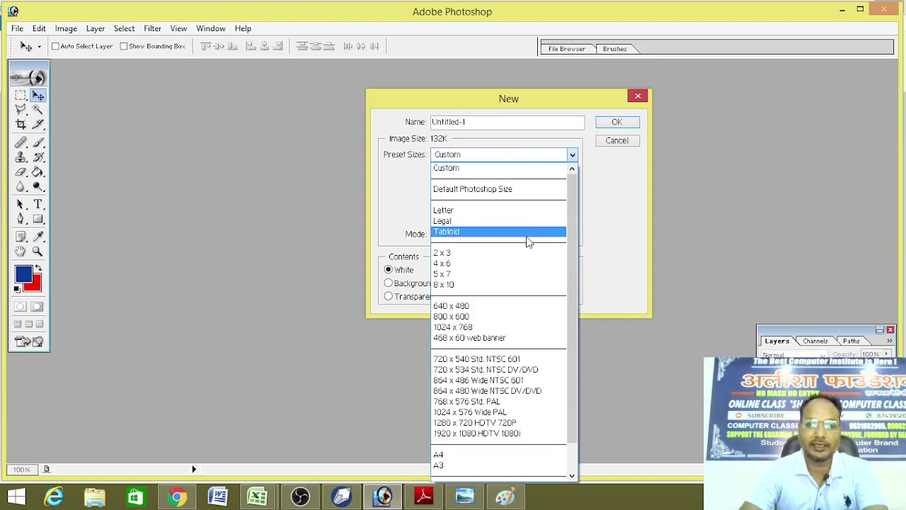
pyautogui.click(465, 263)
pyautogui.click(613, 121)
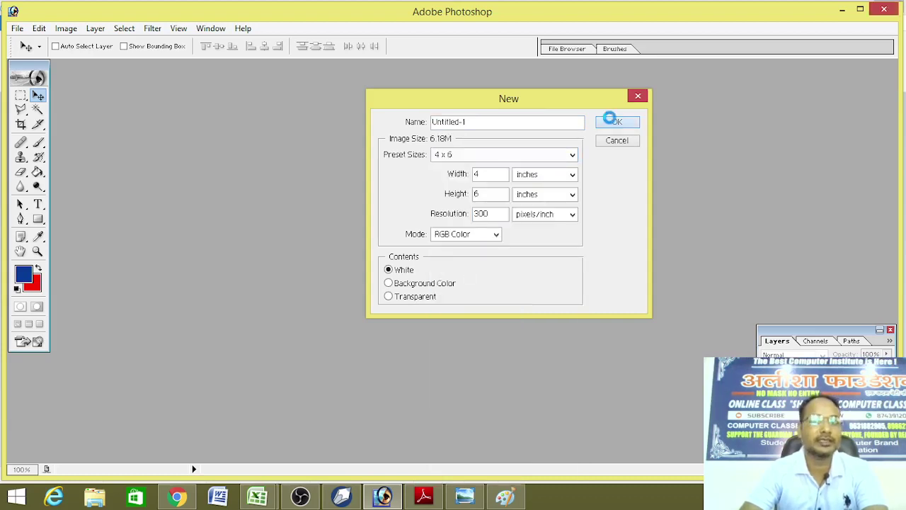
pyautogui.moveTo(160, 74); pyautogui.dragTo(317, 84)
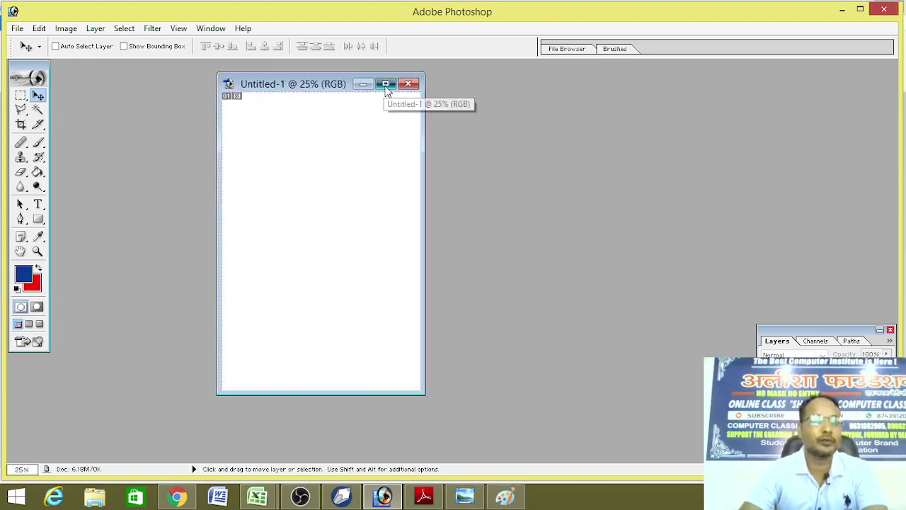
pyautogui.click(387, 86)
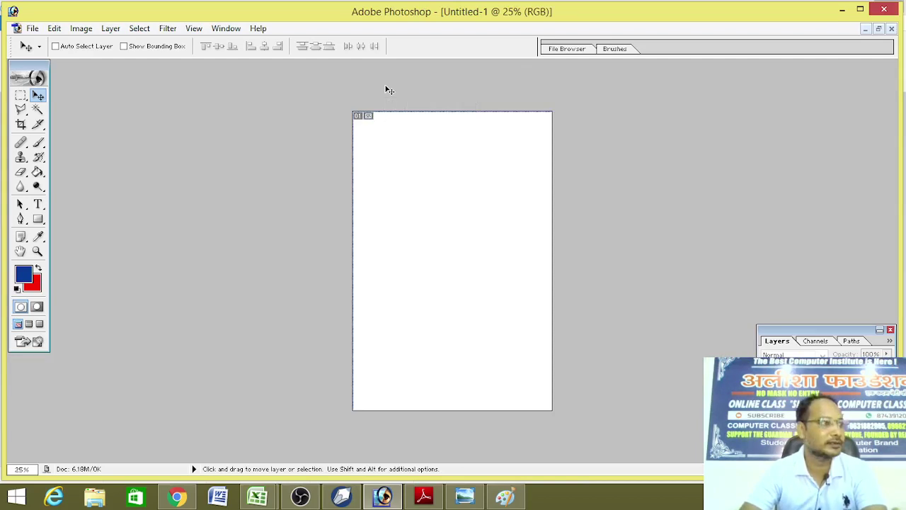
# - Create another blank document using the 2 x 3 preset size
pyautogui.click(33, 28)
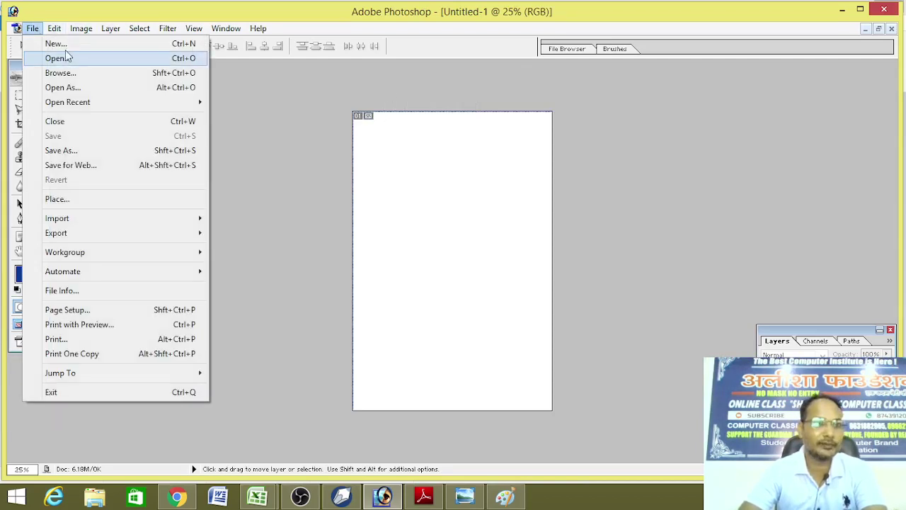
pyautogui.click(66, 44)
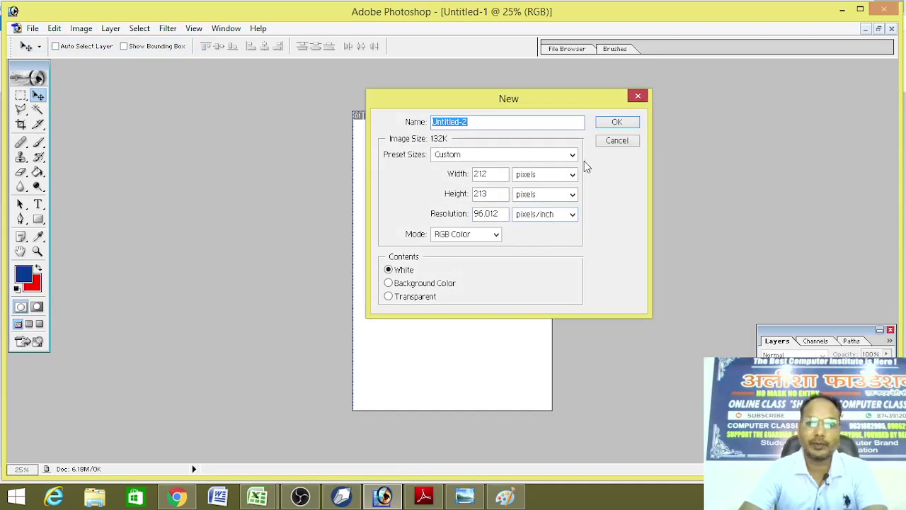
pyautogui.click(572, 154)
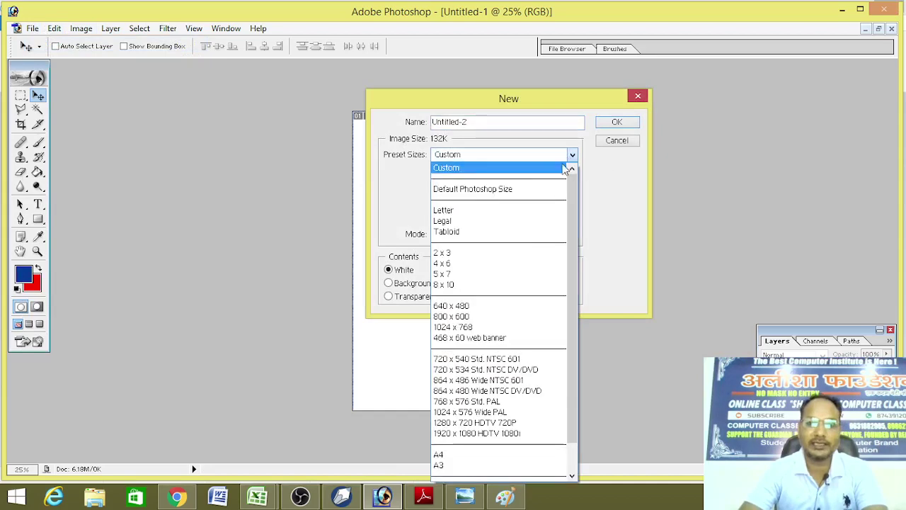
pyautogui.click(485, 255)
pyautogui.click(615, 123)
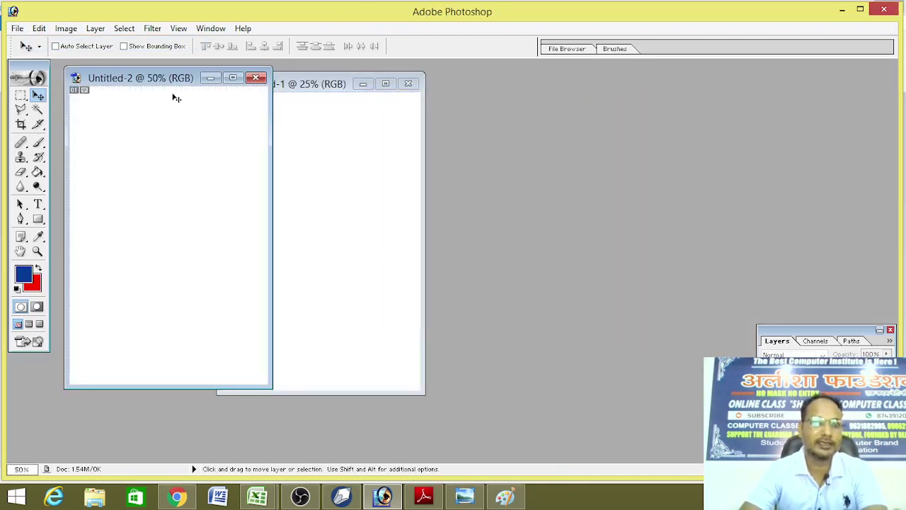
# - Move the 2 x 3 document's window aside and close both blank documents
pyautogui.moveTo(164, 79); pyautogui.dragTo(526, 101)
pyautogui.click(615, 102)
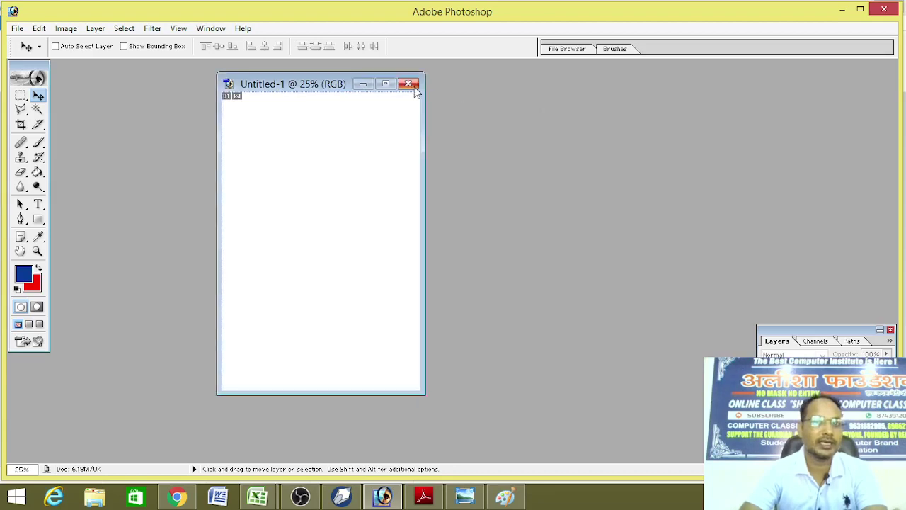
pyautogui.click(409, 84)
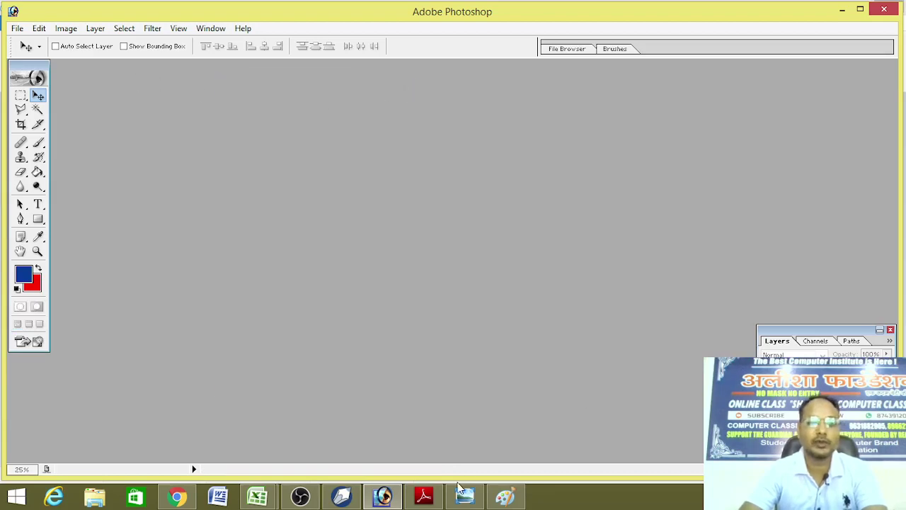
pyautogui.click(300, 496)
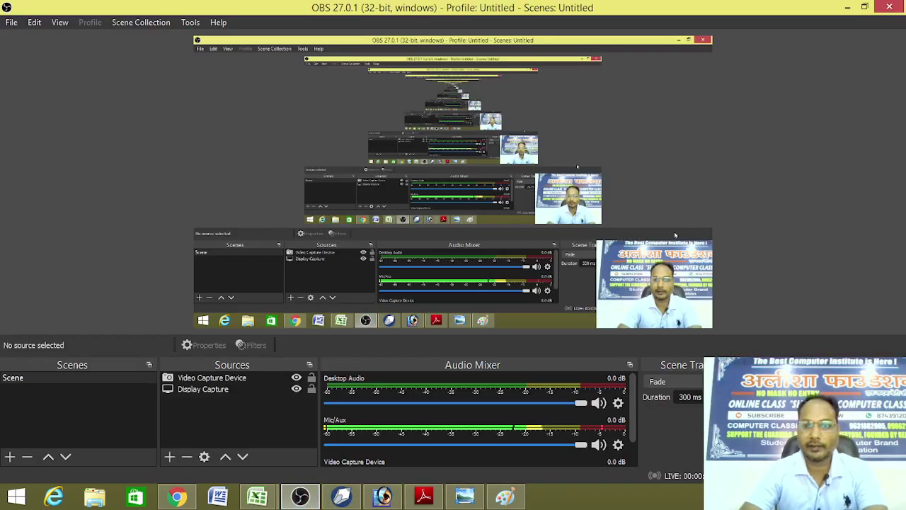